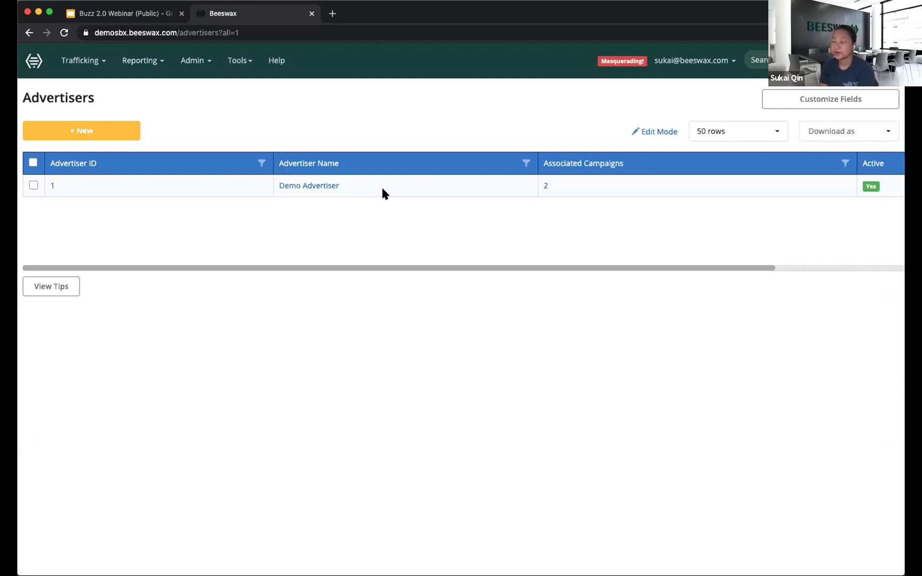
Step: Open the targeting settings of the Webinar Demo line item in Demo Advertiser's Webinar Demo campaign
left_click(295, 186)
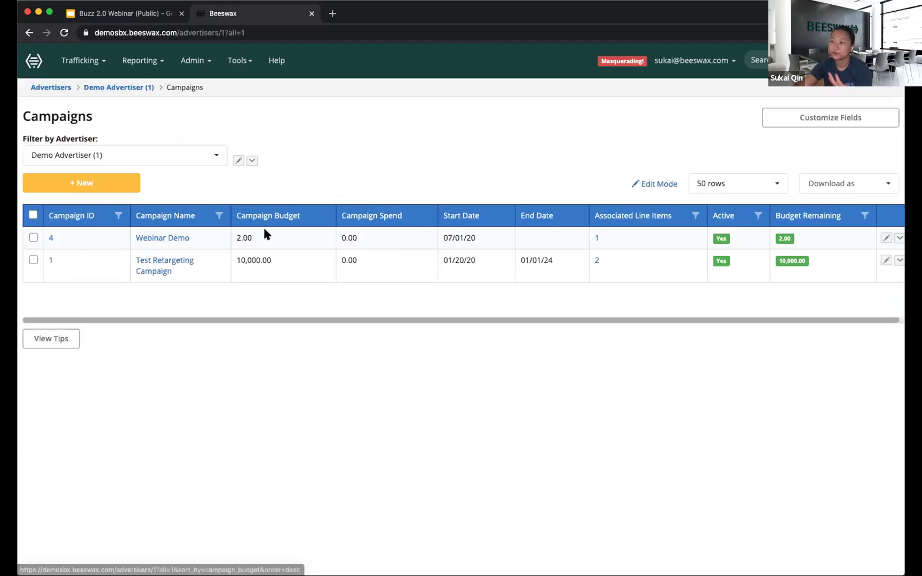
left_click(165, 239)
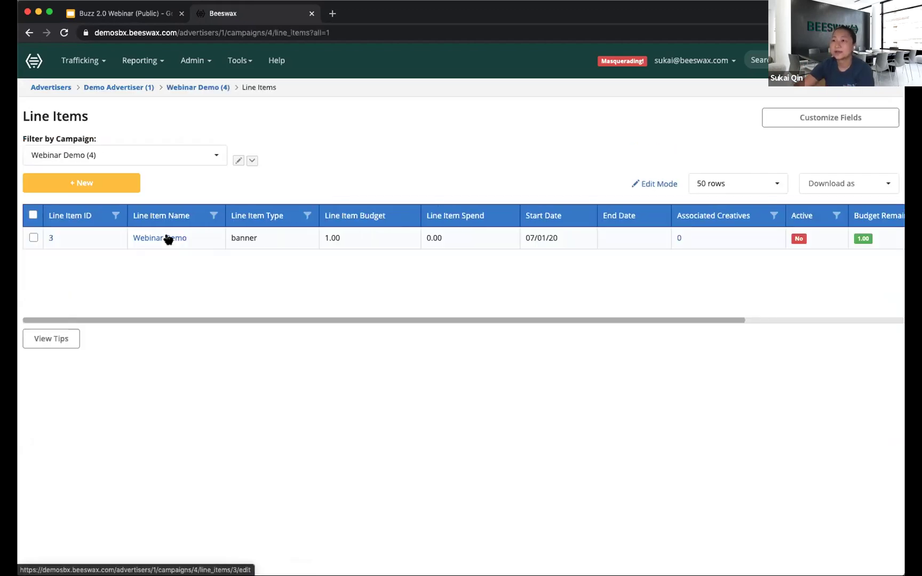
left_click(168, 238)
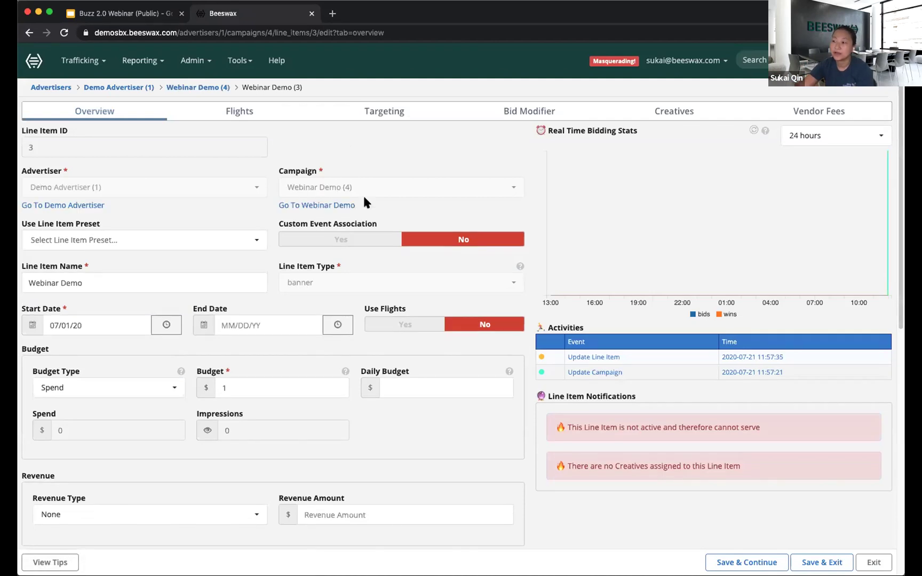
left_click(389, 114)
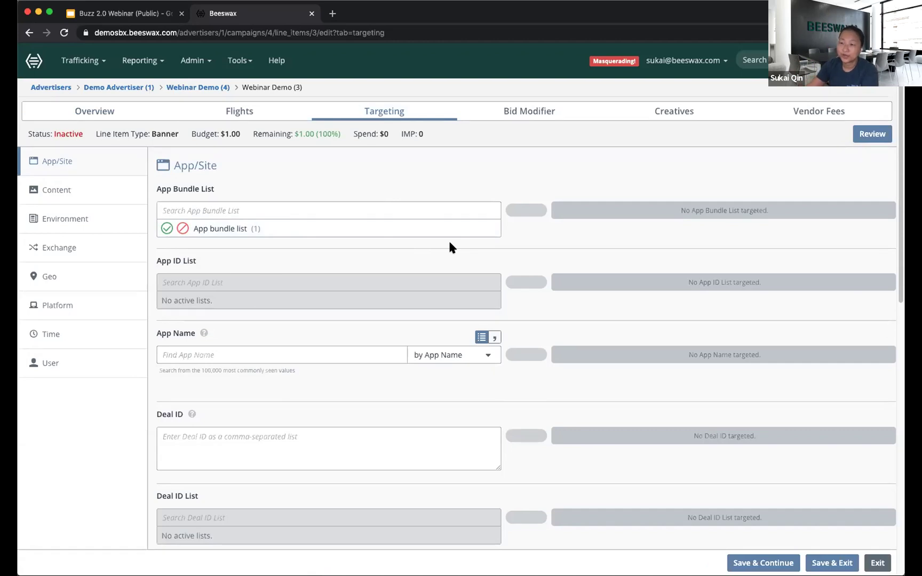
left_click(77, 189)
left_click(75, 243)
left_click(68, 163)
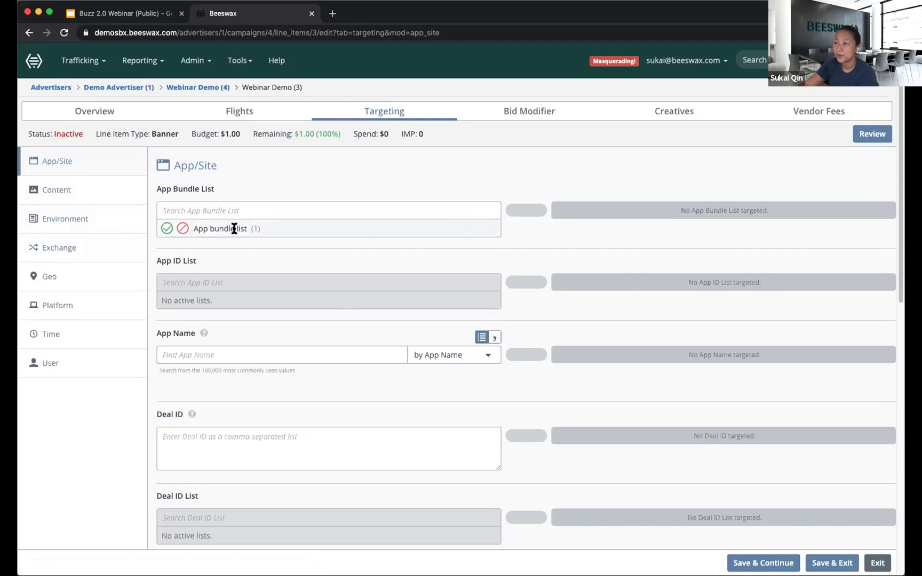
Step: Try including the App bundle list in the app targeting, toggle it between include and exclude, and clear it again
left_click(167, 230)
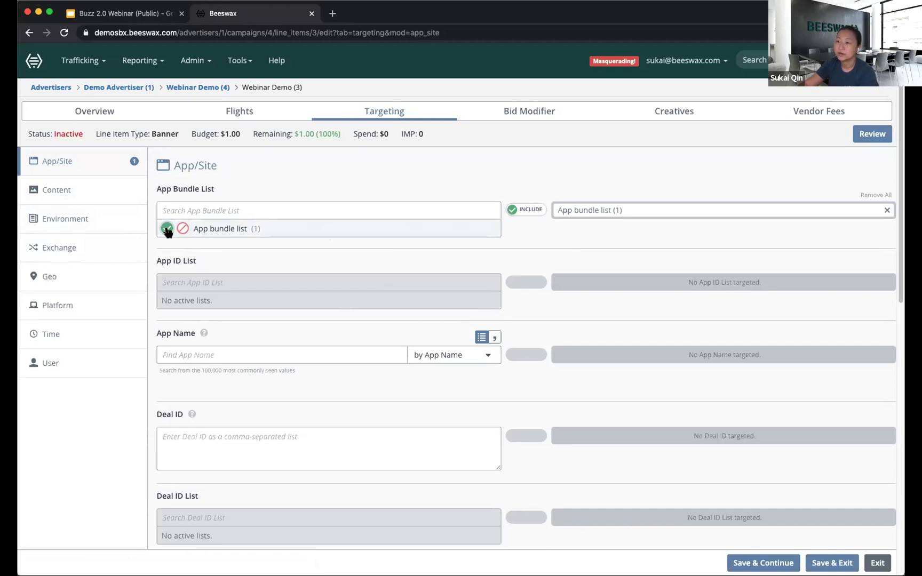
left_click(167, 229)
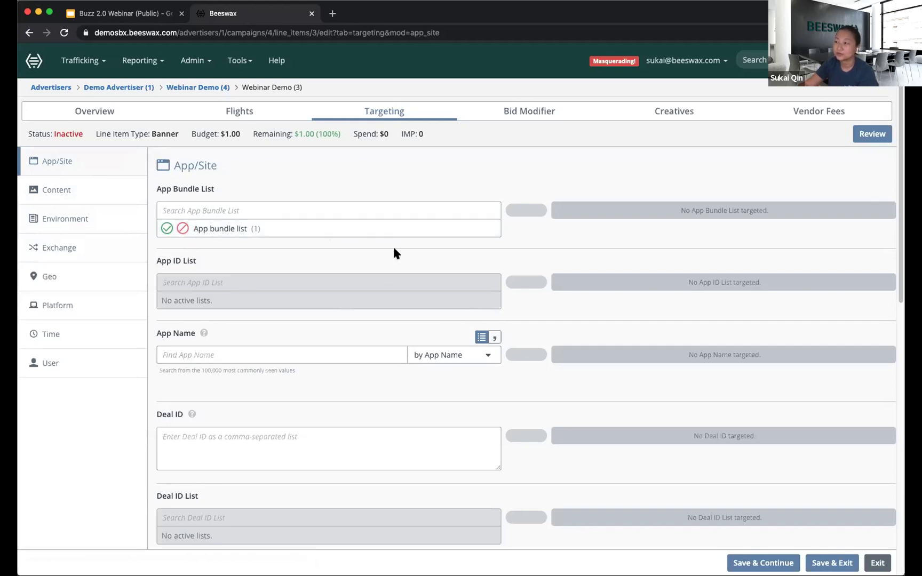
left_click(167, 229)
left_click(530, 210)
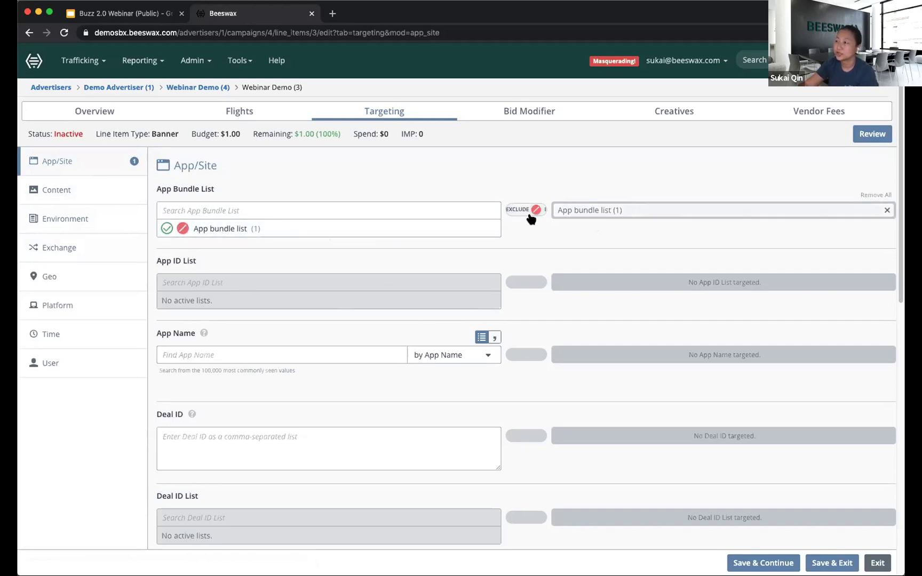
left_click(530, 209)
left_click(530, 210)
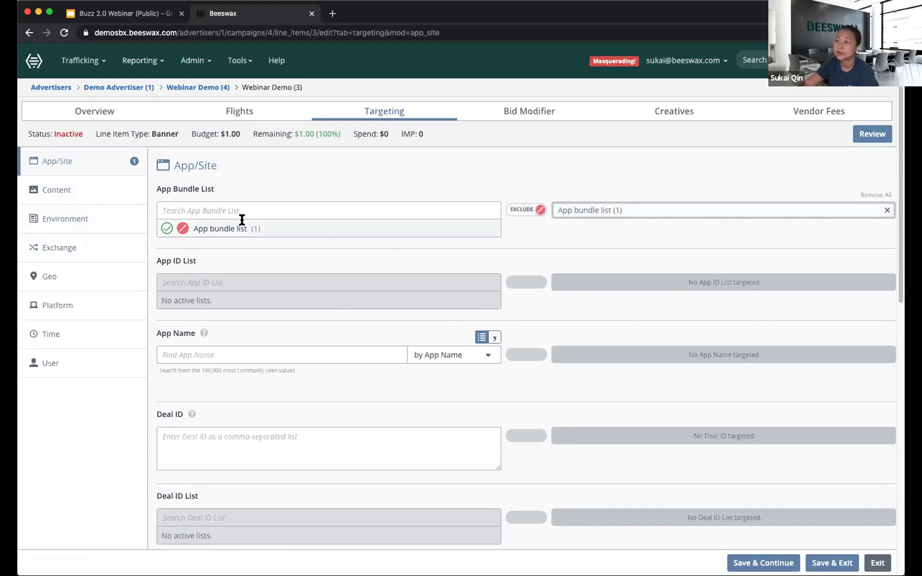
left_click(167, 228)
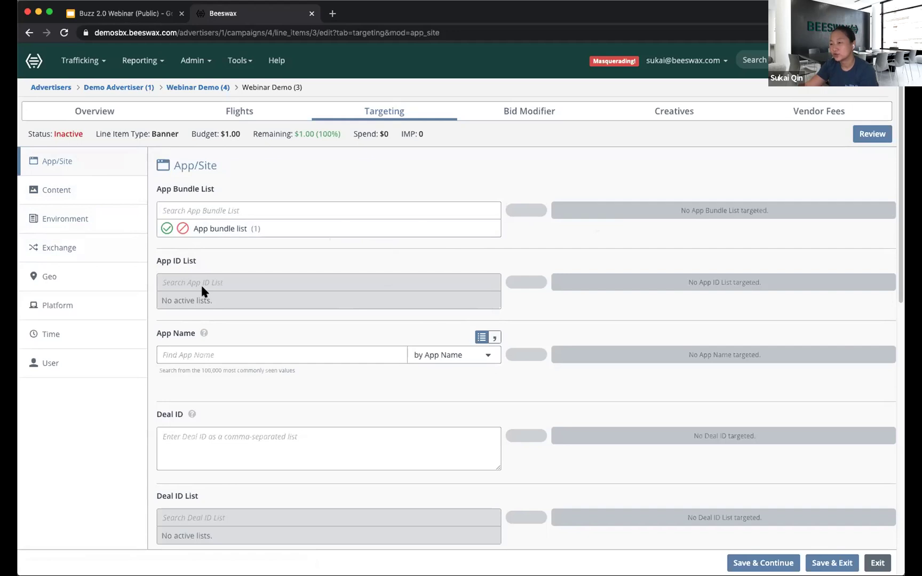
Step: Look through the App/Site targeting options, from app bundle lists to publisher IDs, and glance at the content categories
scroll(201, 284, "down", 5)
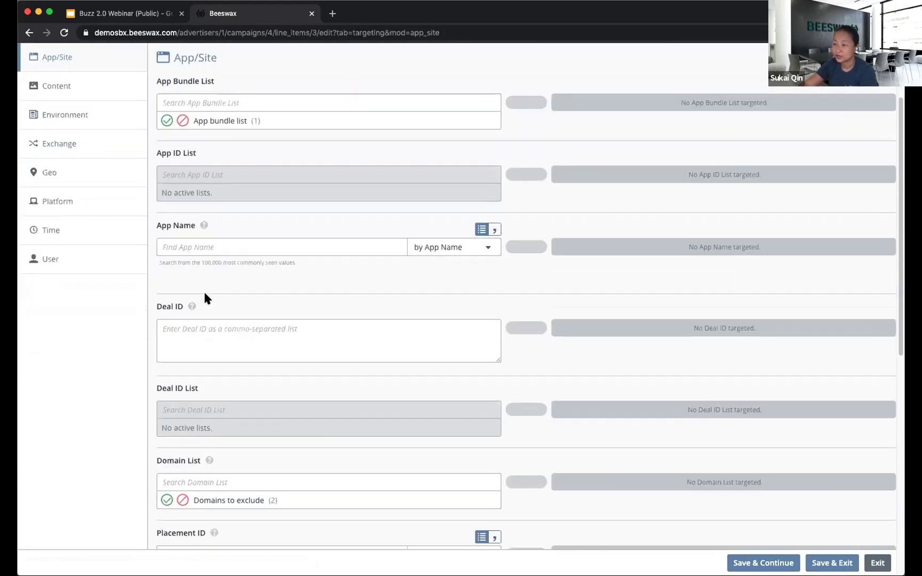
scroll(204, 297, "down", 3)
scroll(203, 294, "up", 9)
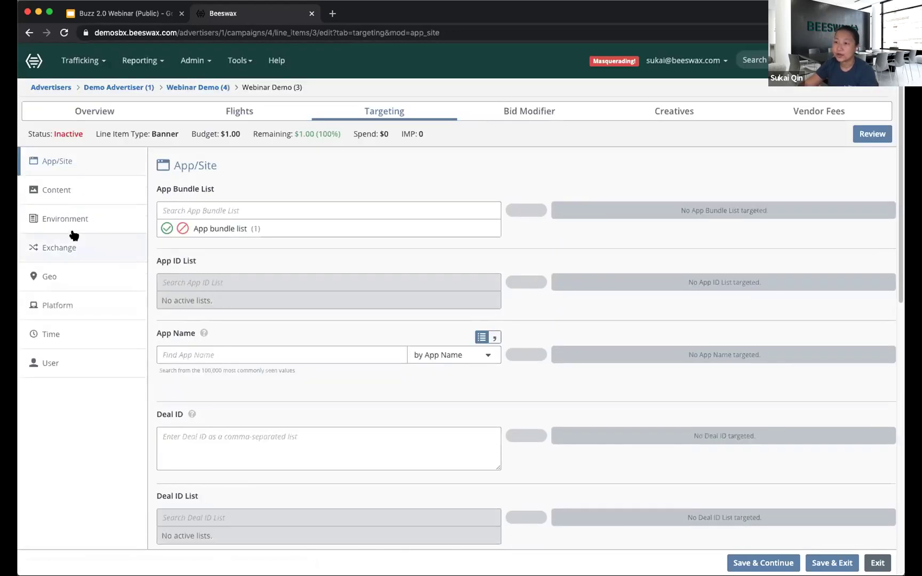
left_click(65, 188)
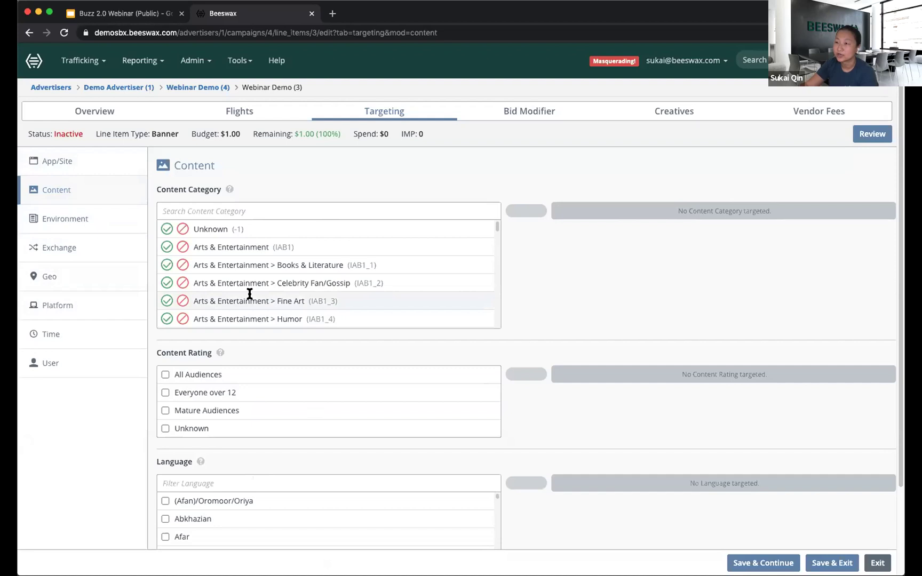
left_click(118, 167)
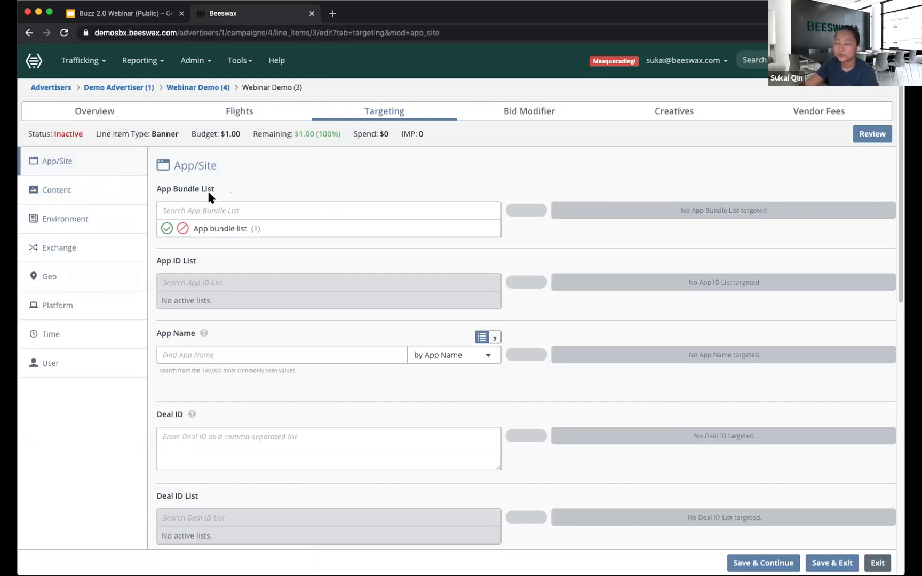
scroll(403, 461, "down", 3)
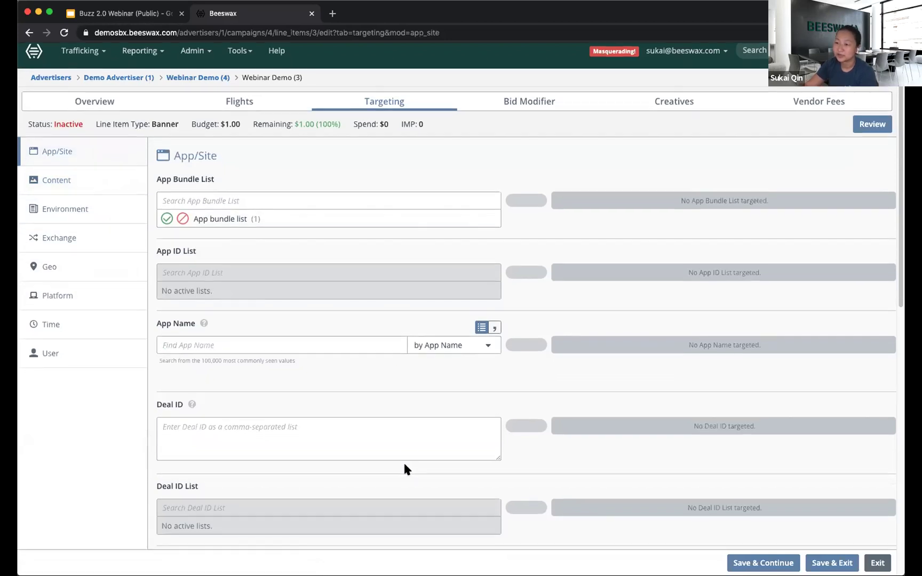
scroll(404, 468, "down", 15)
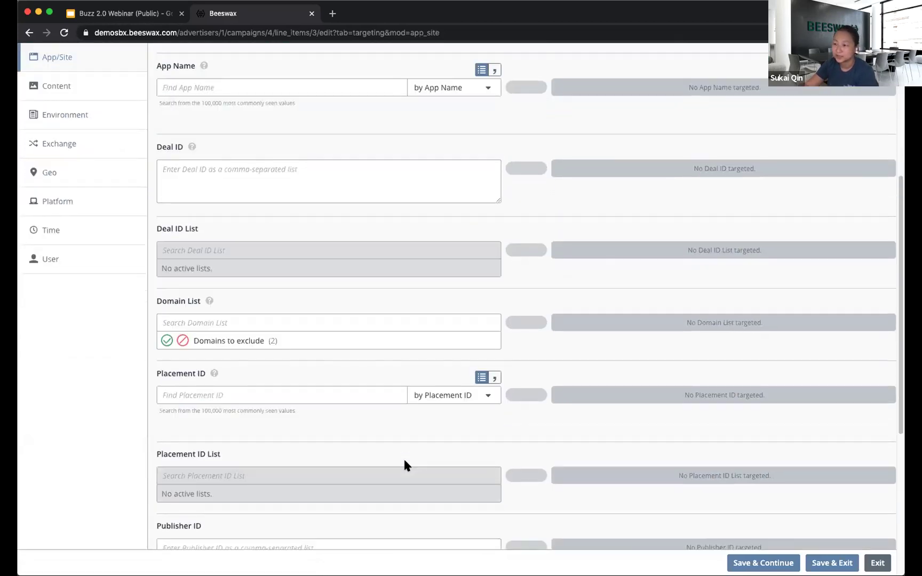
scroll(404, 467, "up", 18)
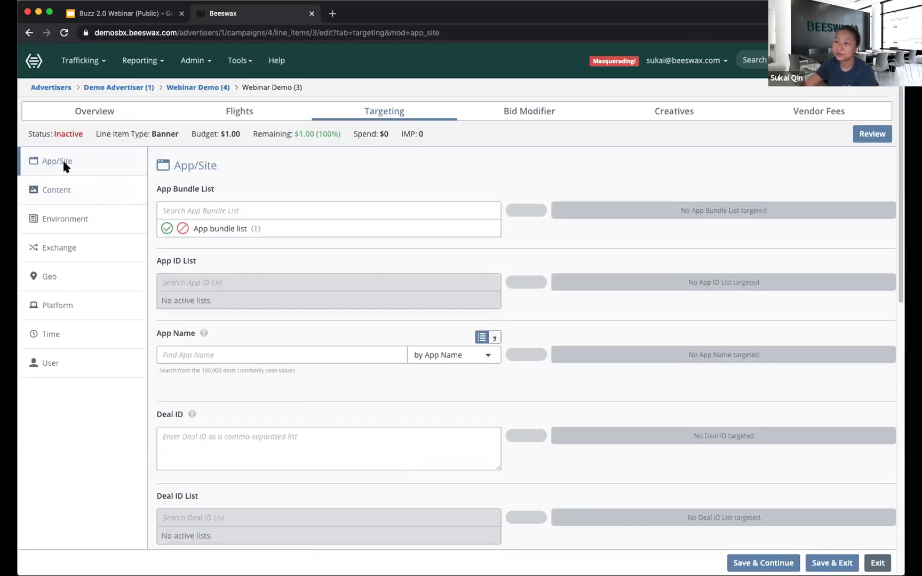
Step: Review the targeting options for content, environment and exchange, including language, environment type and inventory sources
left_click(79, 196)
scroll(264, 477, "down", 1)
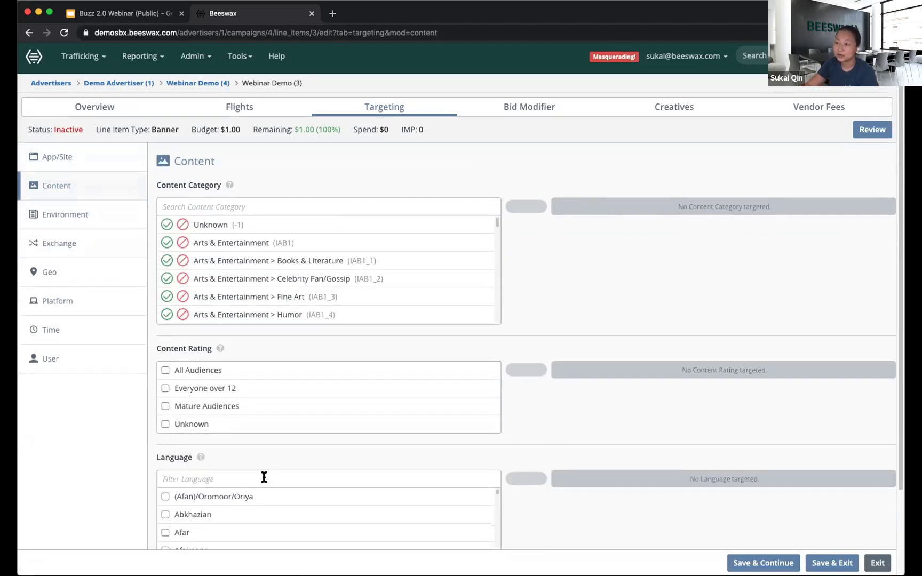
scroll(265, 476, "down", 4)
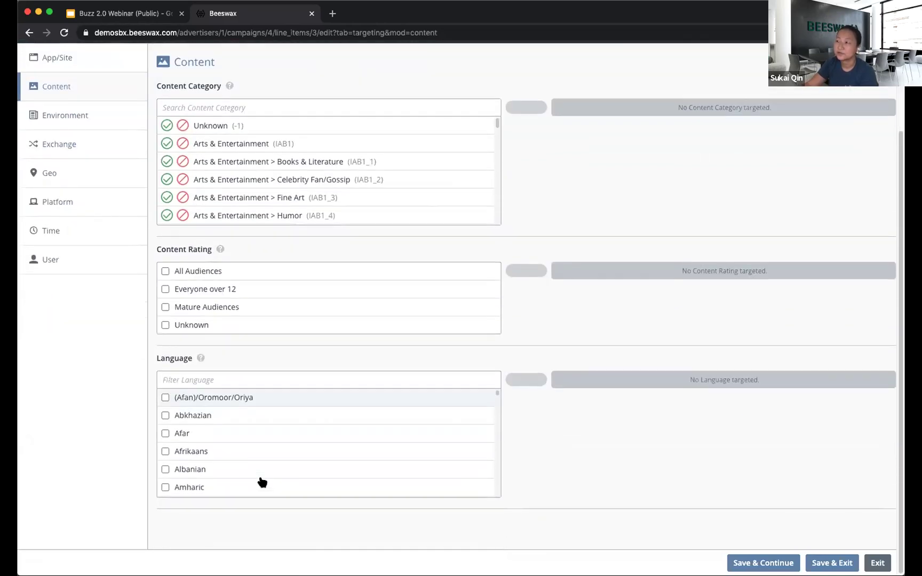
scroll(262, 483, "up", 4)
left_click(47, 219)
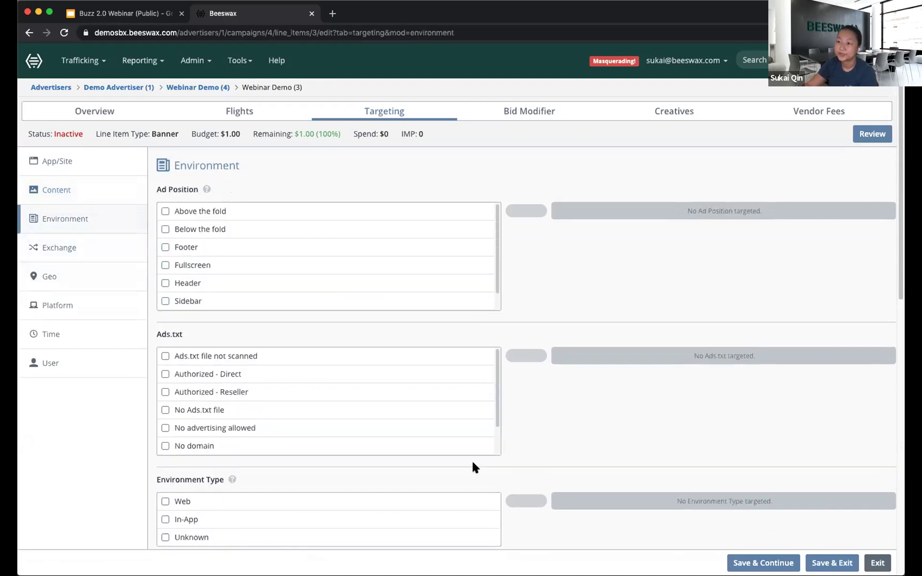
scroll(470, 460, "down", 6)
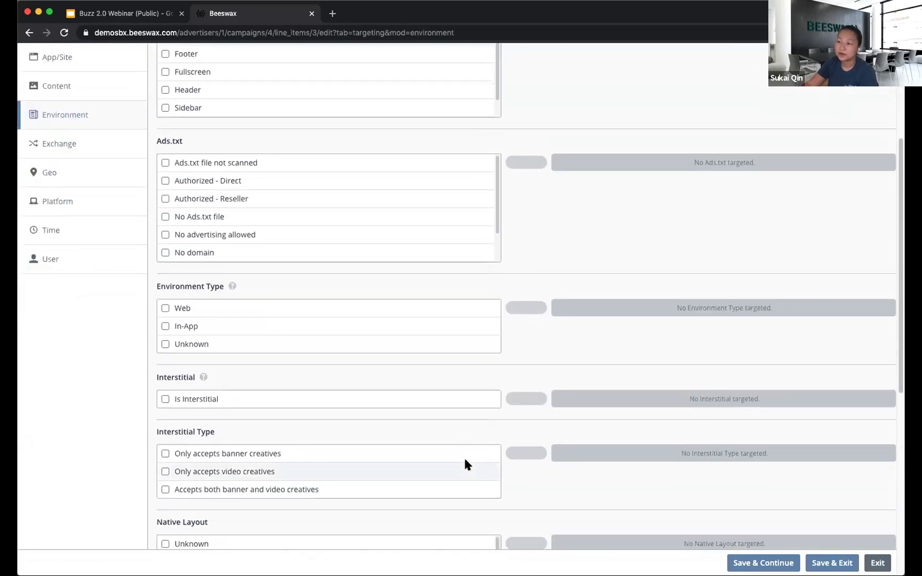
scroll(464, 460, "up", 6)
left_click(113, 246)
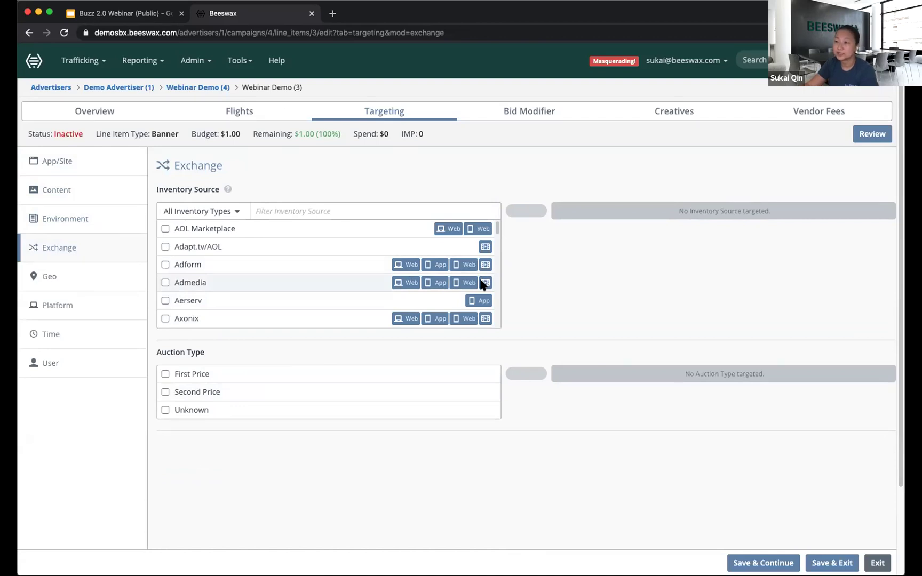
Step: Review the geographic and platform targeting options, including location lists, zip codes, devices and operating systems
left_click(86, 275)
scroll(484, 439, "down", 5)
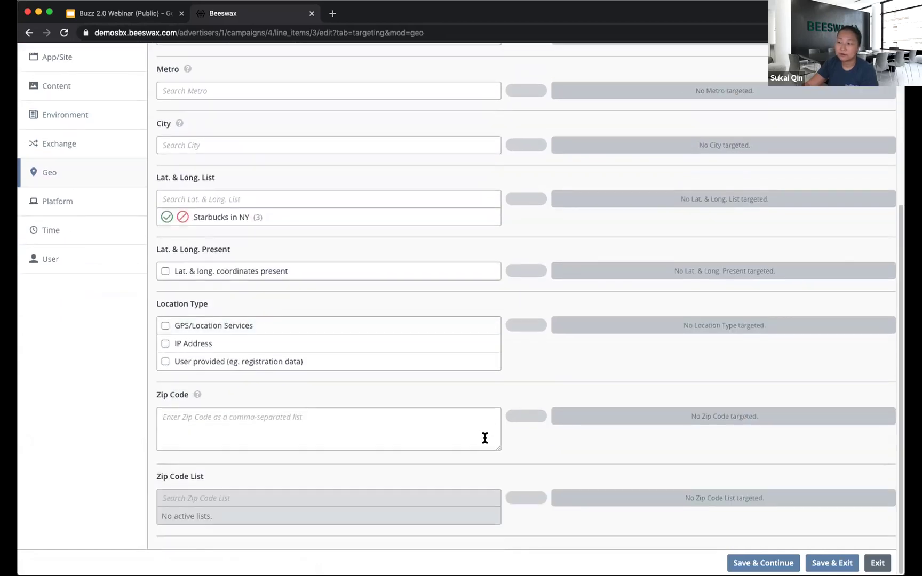
scroll(484, 438, "up", 5)
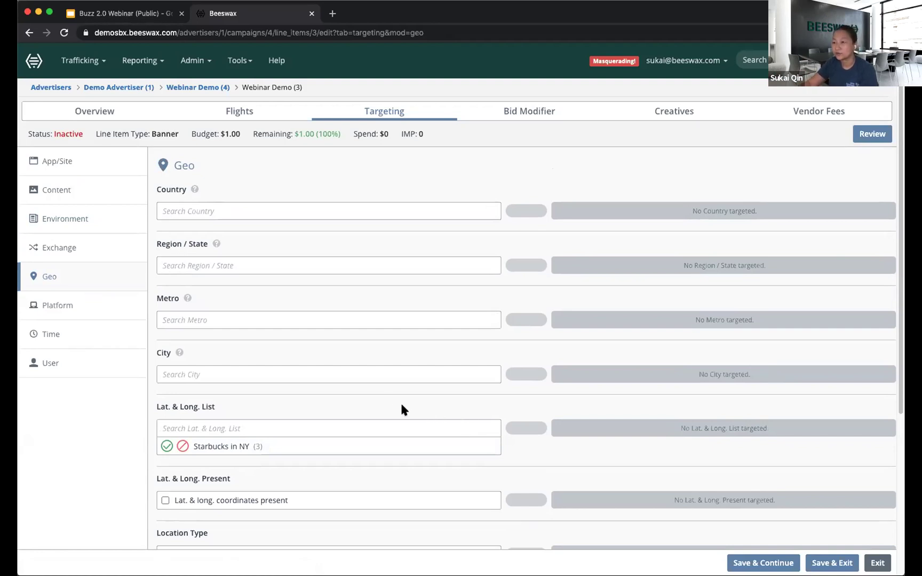
left_click(50, 298)
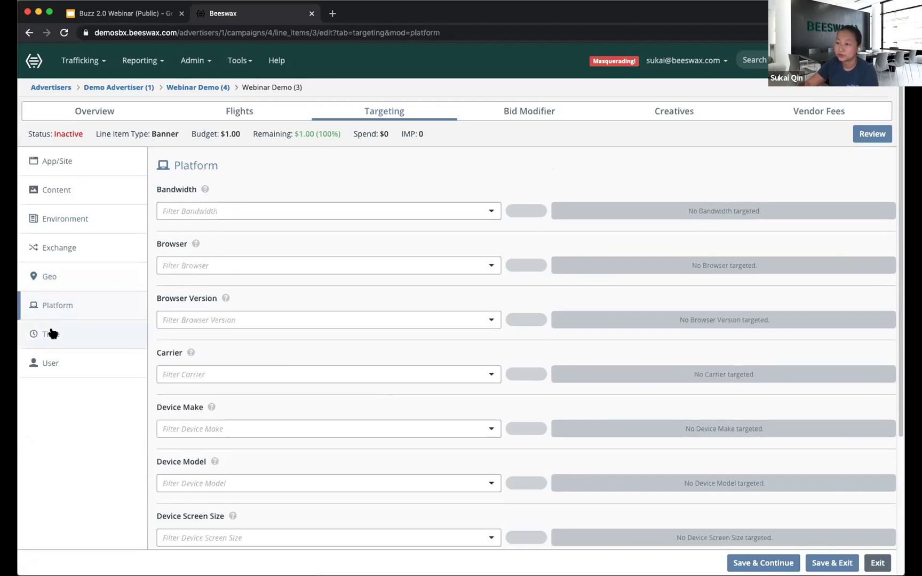
scroll(457, 383, "down", 3)
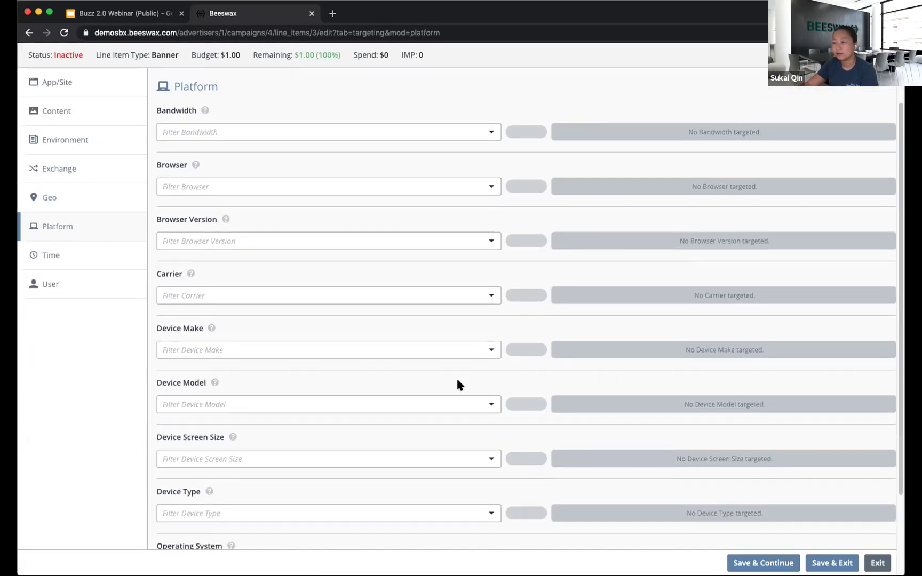
scroll(456, 384, "down", 2)
scroll(457, 385, "down", 2)
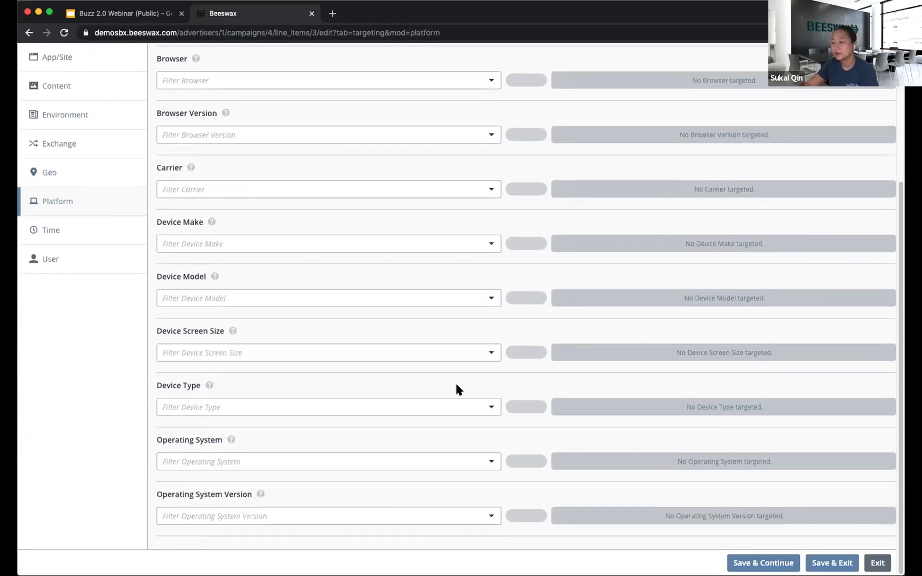
scroll(456, 381, "up", 7)
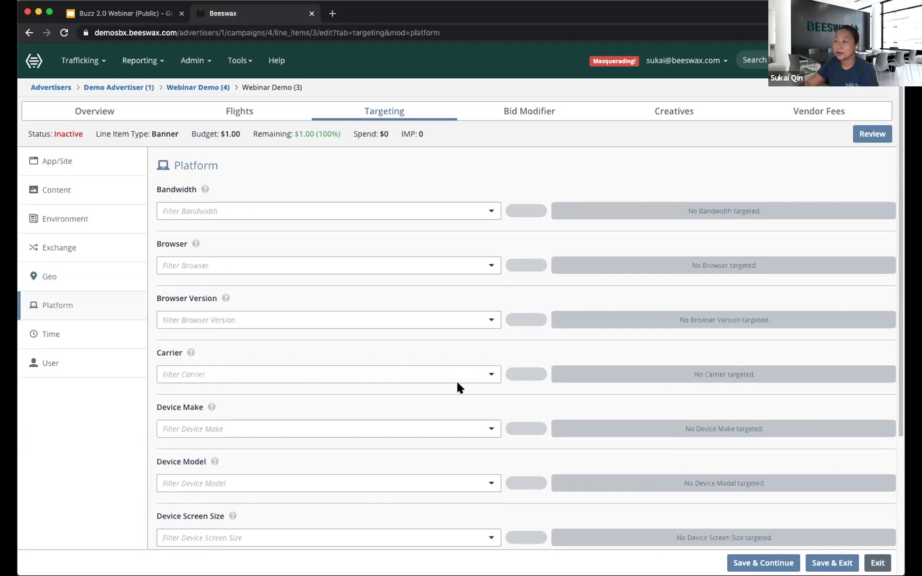
Step: Try time-of-week targeting with a hand-picked Monday range and the Work hours, After work, Sleeping time, Weekends and Primetime presets
left_click(95, 336)
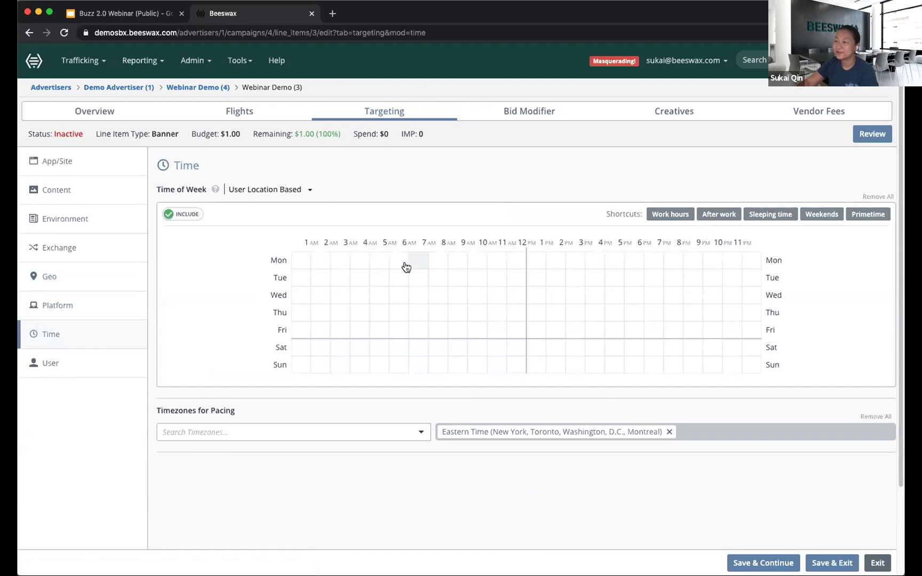
left_click_drag(412, 265, 620, 259)
left_click(667, 214)
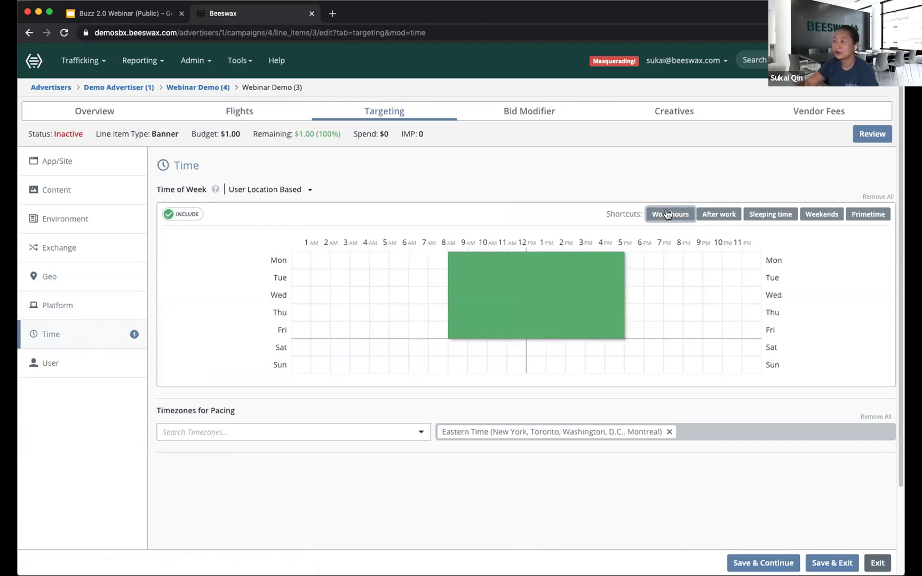
left_click(716, 215)
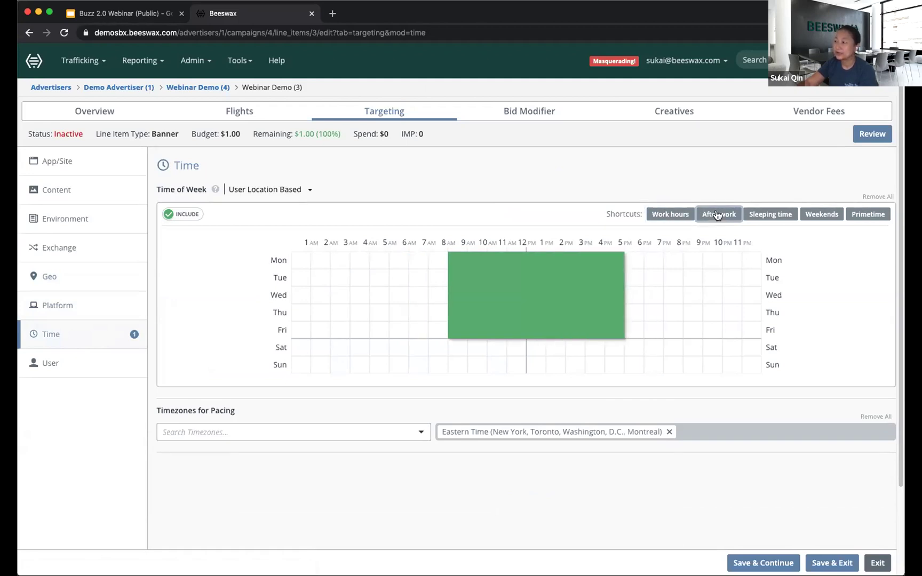
left_click(761, 215)
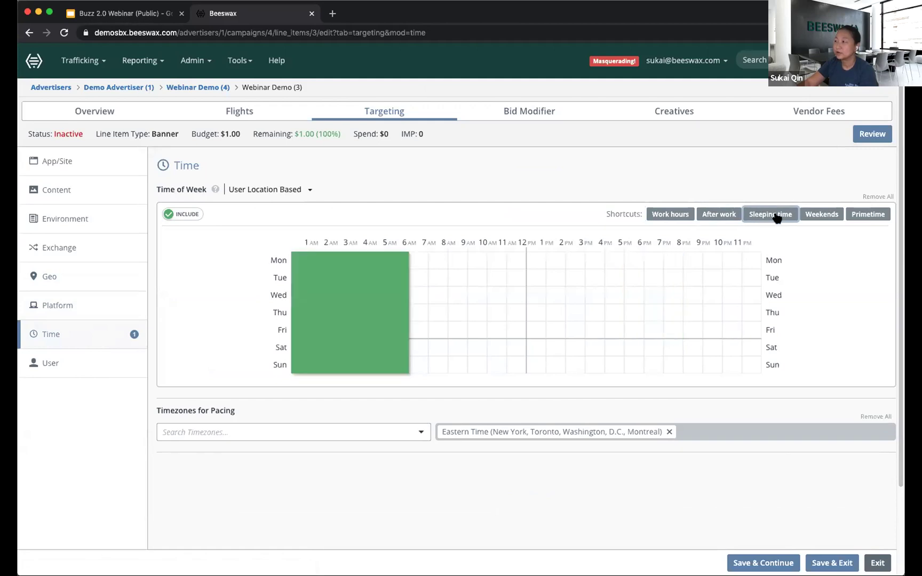
left_click(828, 215)
left_click(855, 216)
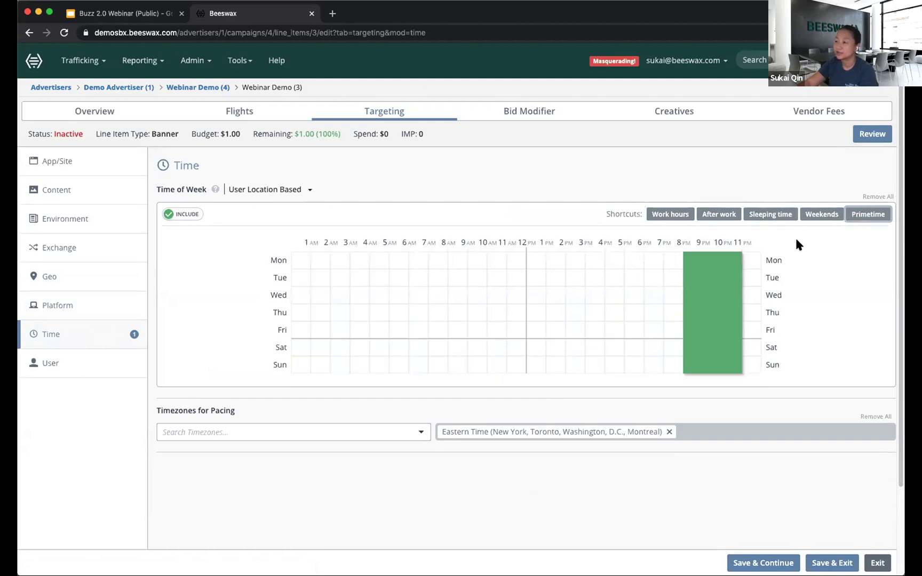
Step: Set the time-of-week targeting to the Sleeping time preset and include the 6 AM hour for every day
left_click(732, 260)
left_click(758, 214)
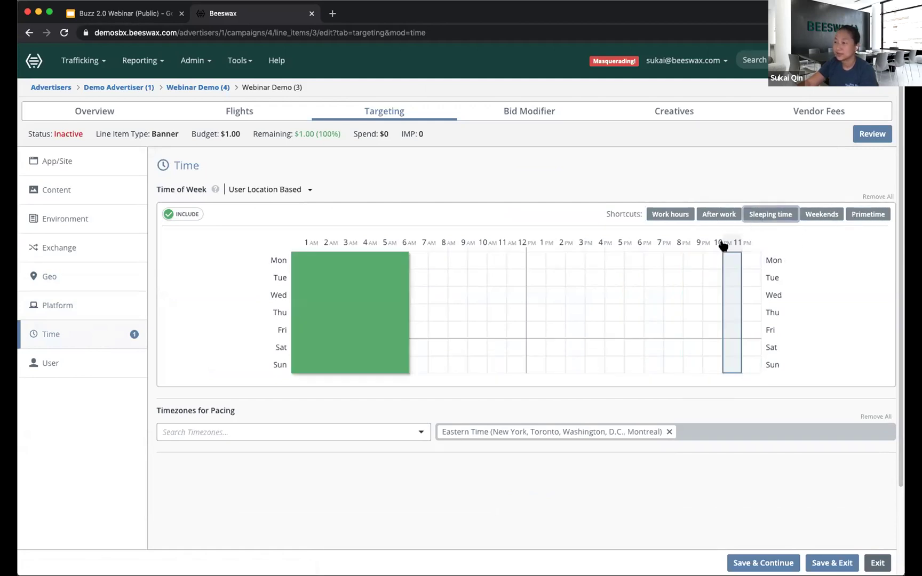
left_click(415, 246)
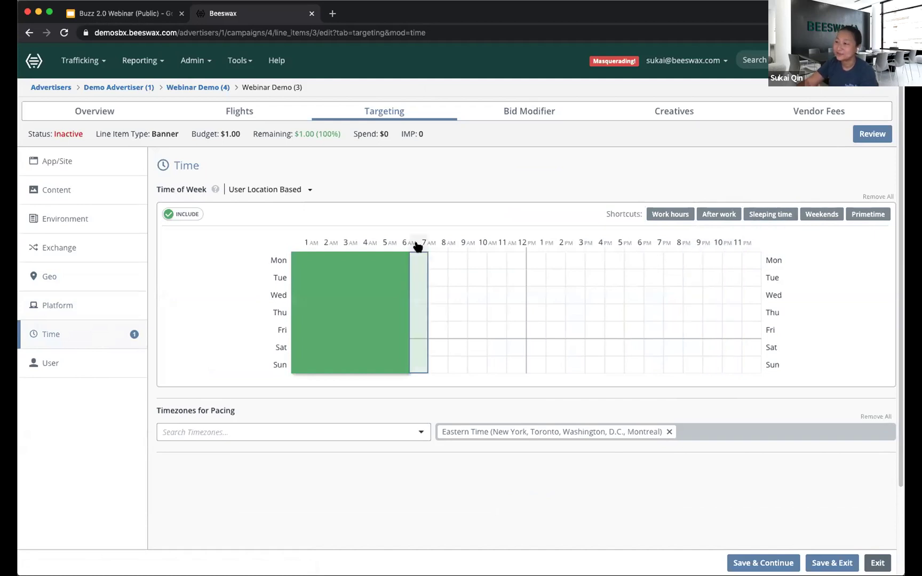
Step: Extend the included morning hours up to 9 AM, add 10 PM to midnight, and remove Saturday and Sunday from the time-of-week grid
left_click(436, 247)
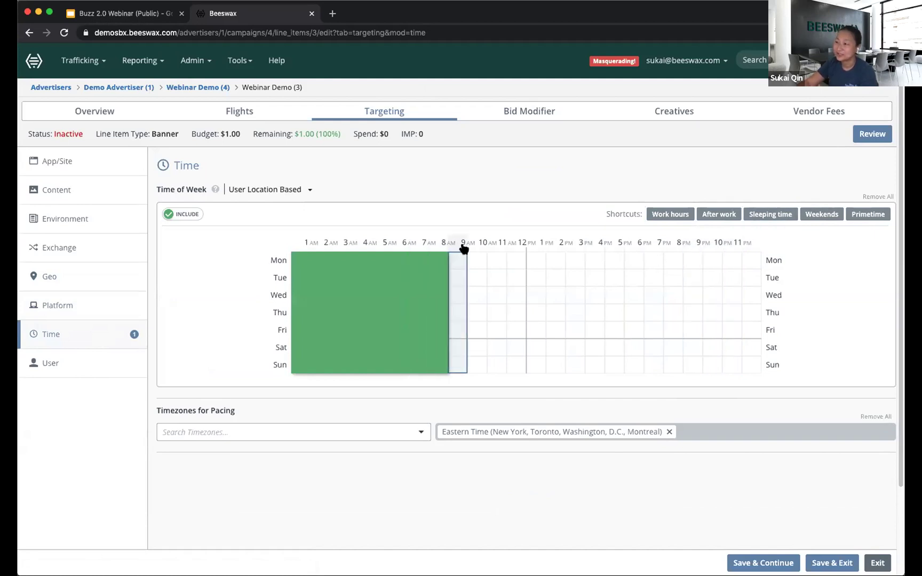
left_click(752, 242)
left_click(732, 243)
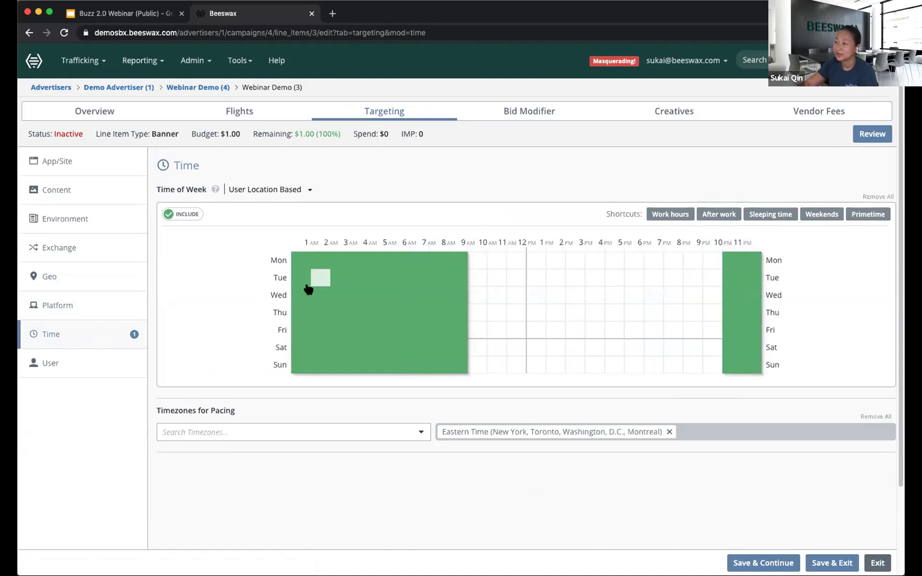
left_click(274, 364)
left_click(277, 348)
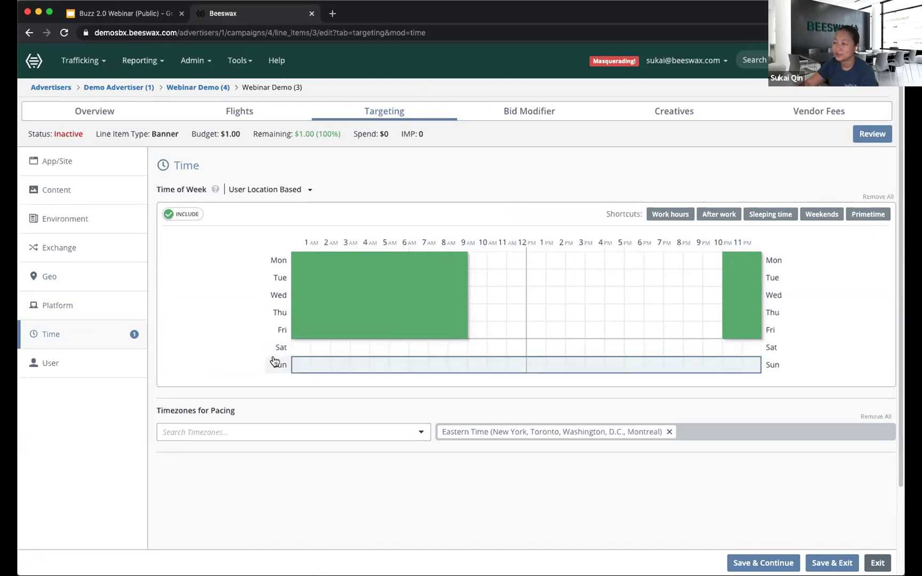
Step: Add the Past Purchases segment from BlueKai's Oracle Data Marketplace to the user targeting
left_click(90, 364)
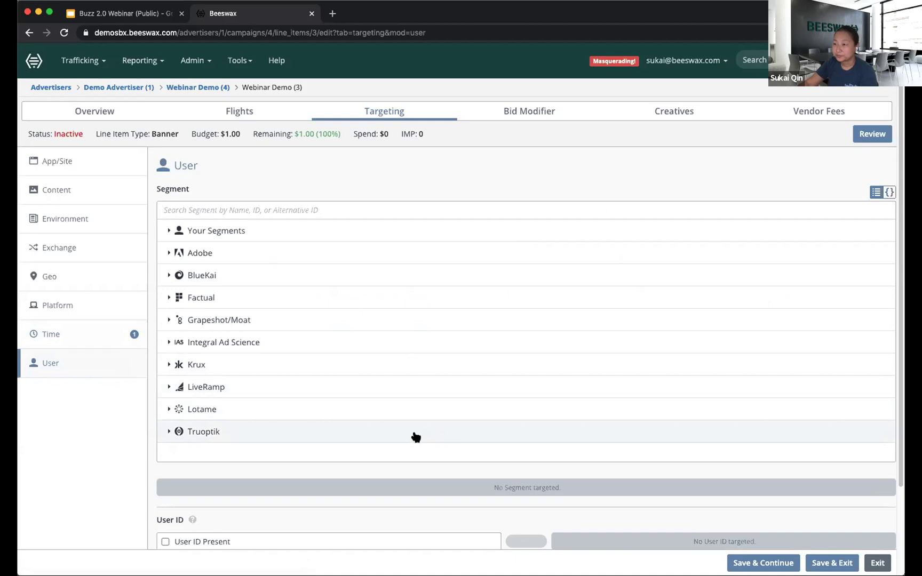
scroll(416, 437, "down", 3)
scroll(414, 430, "up", 3)
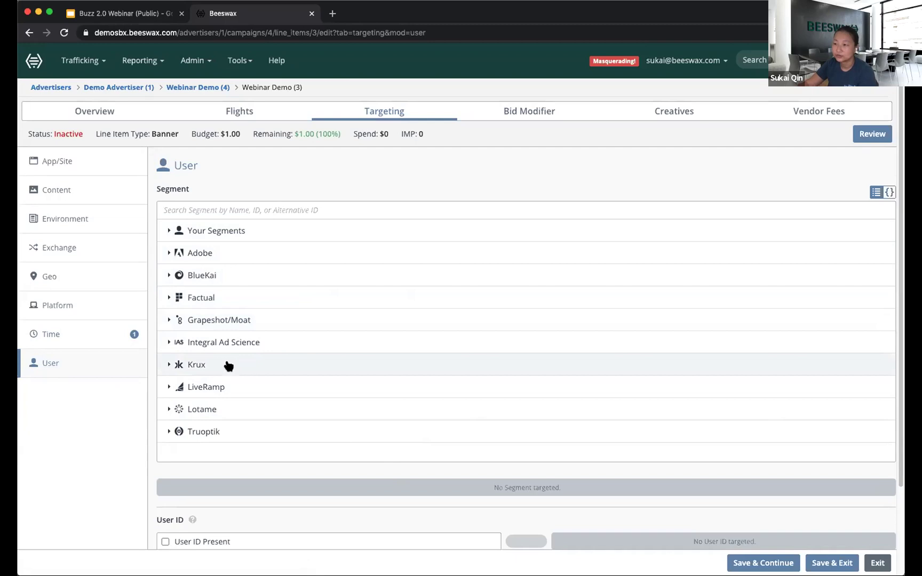
left_click(169, 275)
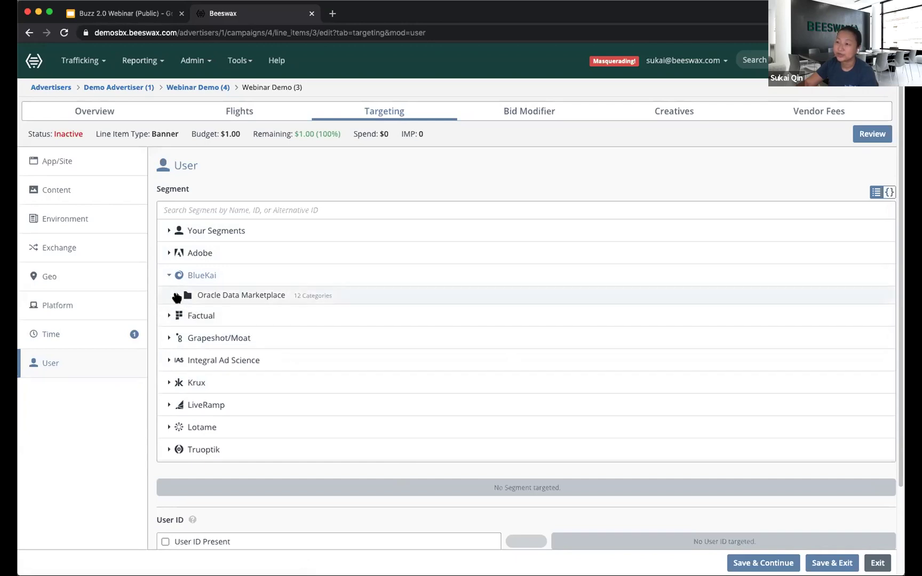
left_click(184, 295)
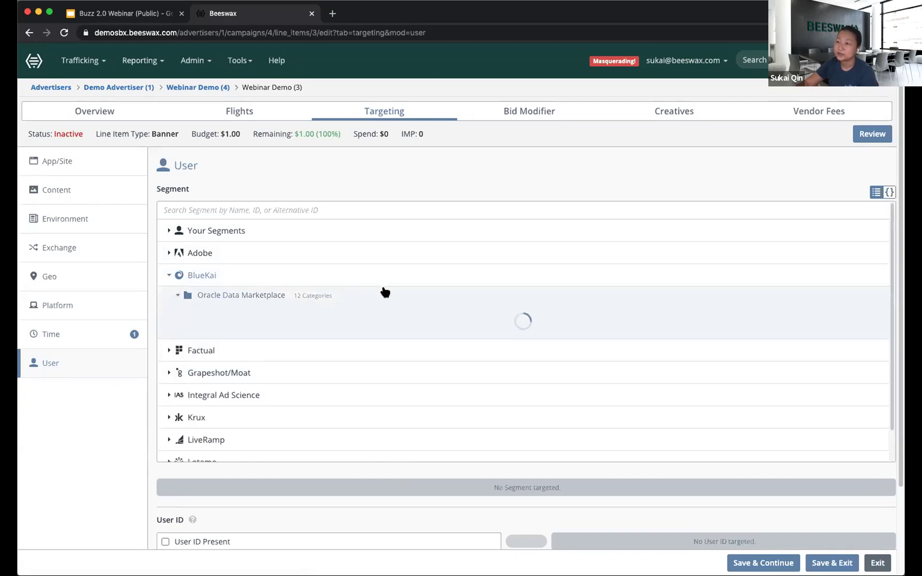
left_click(316, 210)
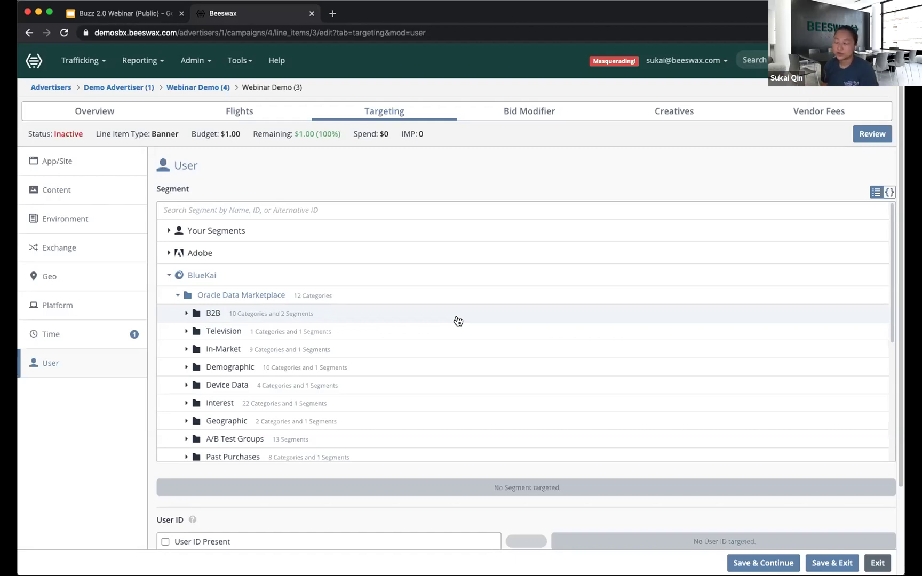
scroll(455, 334, "down", 3)
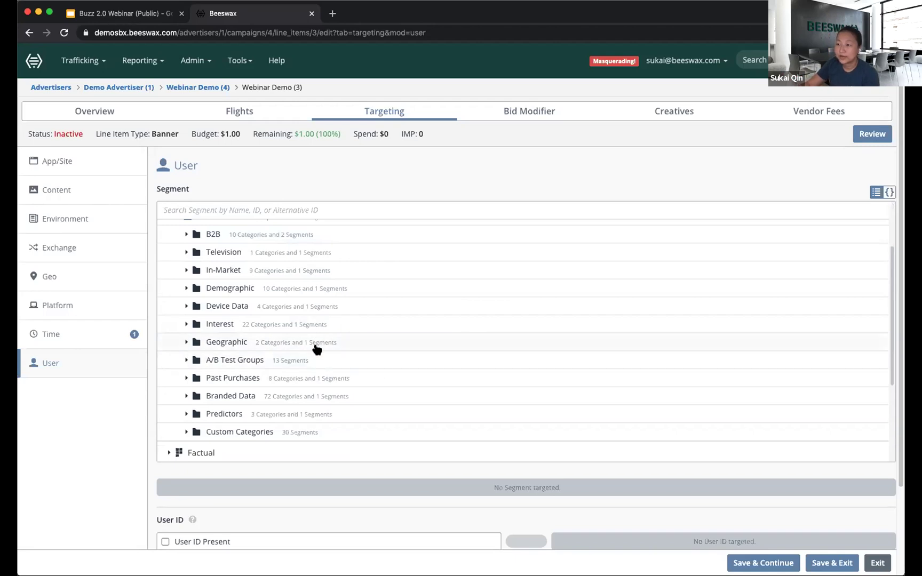
left_click(184, 380)
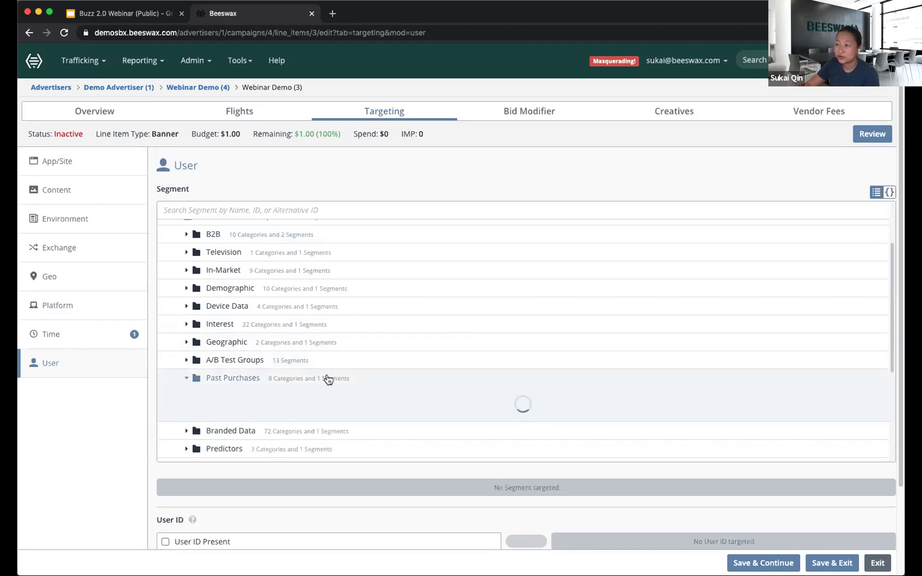
scroll(247, 418, "down", 6)
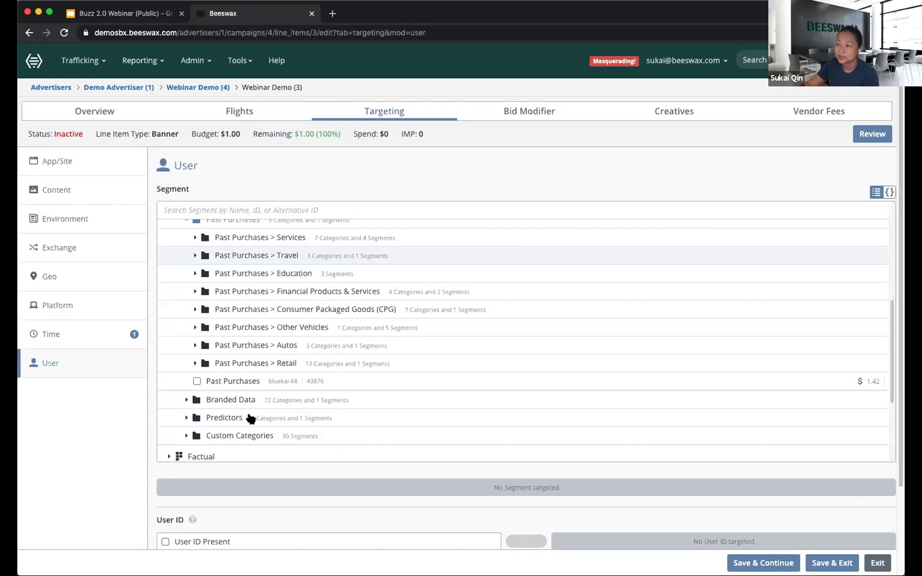
left_click(197, 381)
Step: Add the Past Purchases > Services segment to the user targeting
scroll(279, 412, "up", 3)
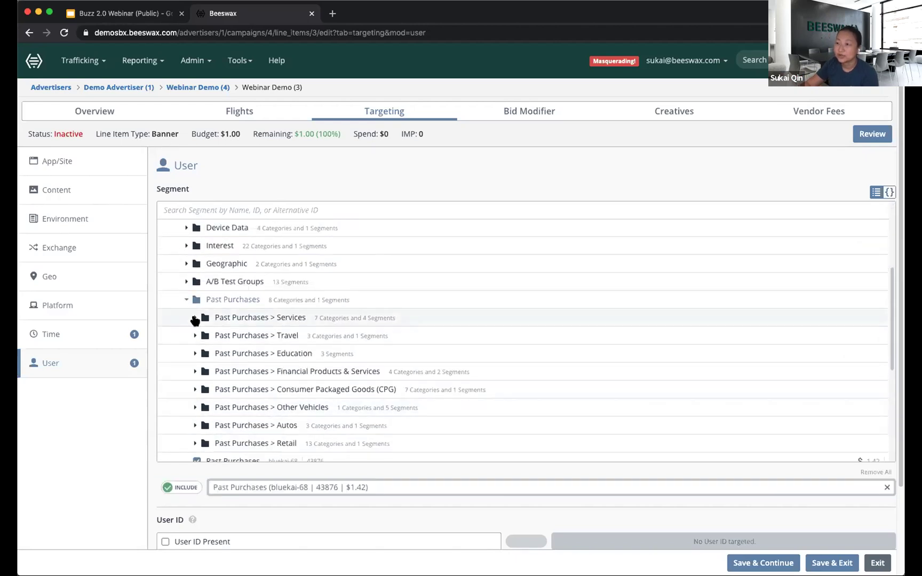
left_click(196, 318)
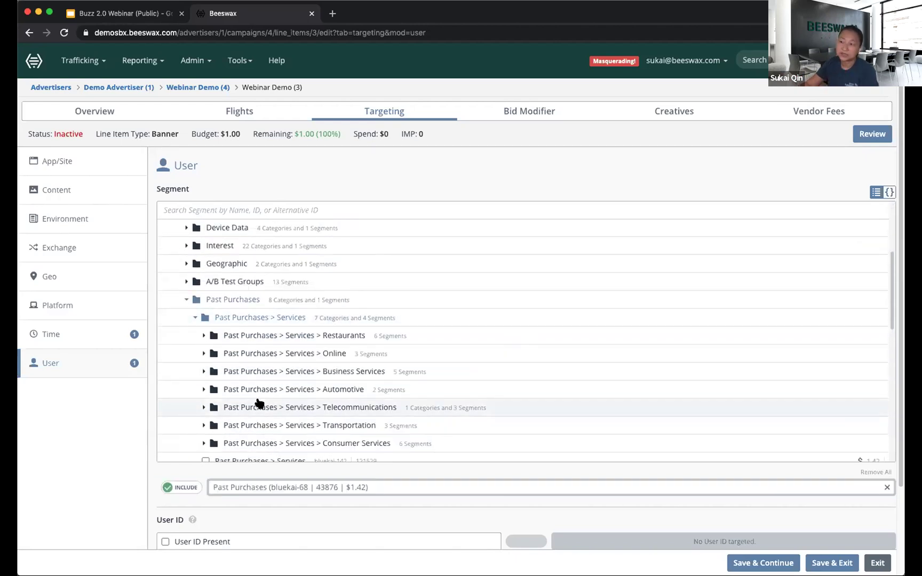
left_click(206, 459)
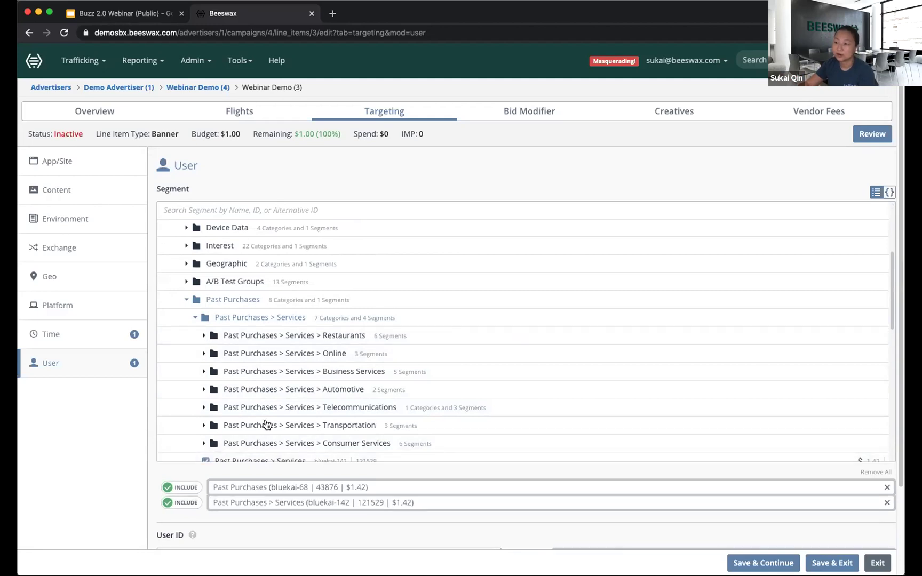
scroll(284, 385, "down", 1)
scroll(283, 385, "down", 1)
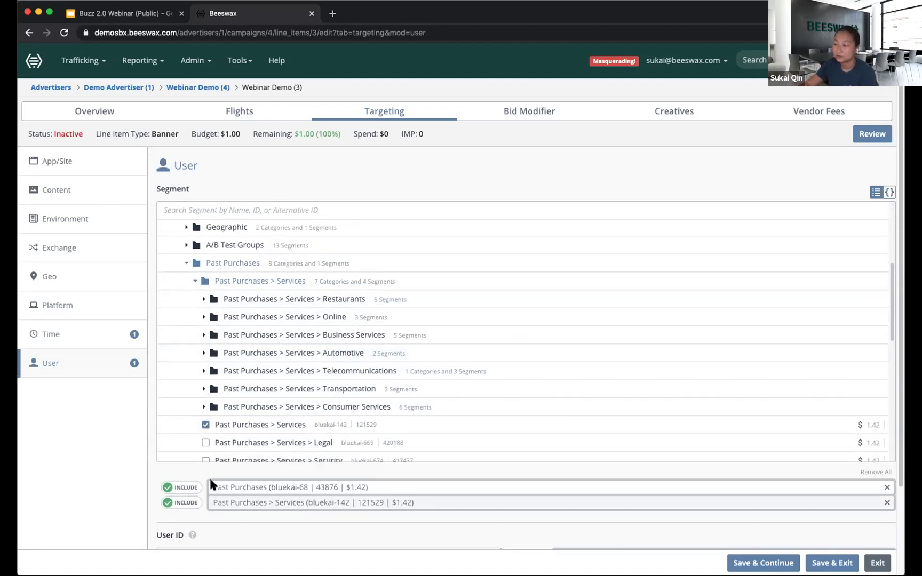
Step: Set the targeted Past Purchases segment to Require
left_click(181, 487)
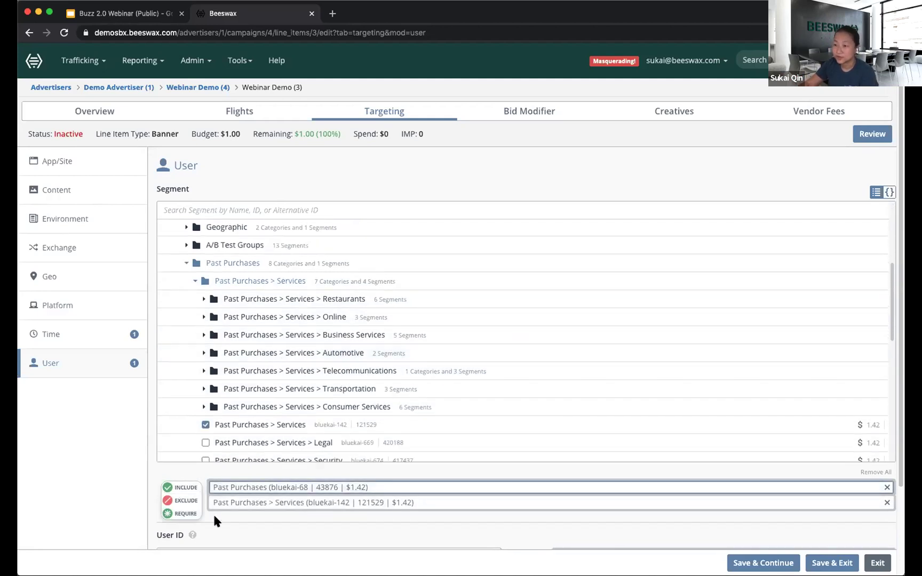
left_click(186, 514)
scroll(335, 504, "down", 4)
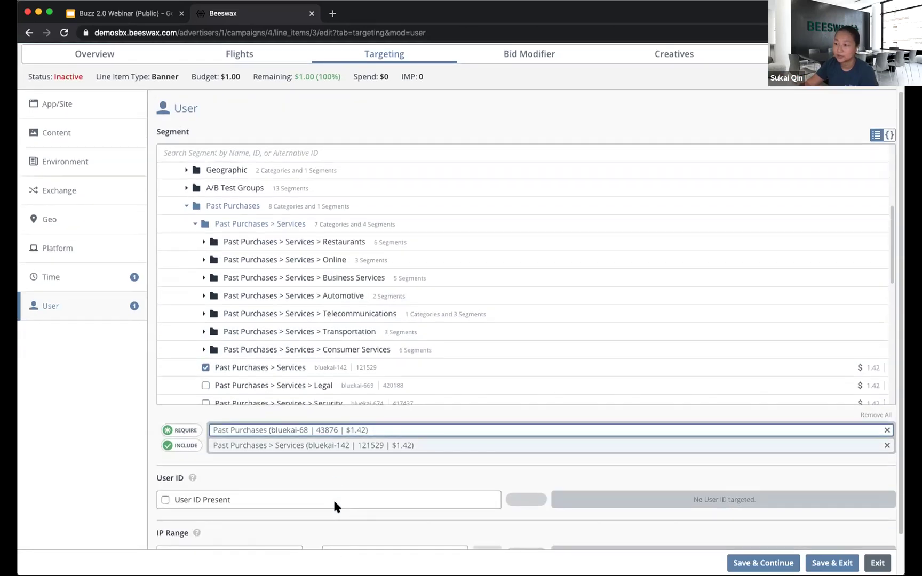
scroll(333, 499, "up", 4)
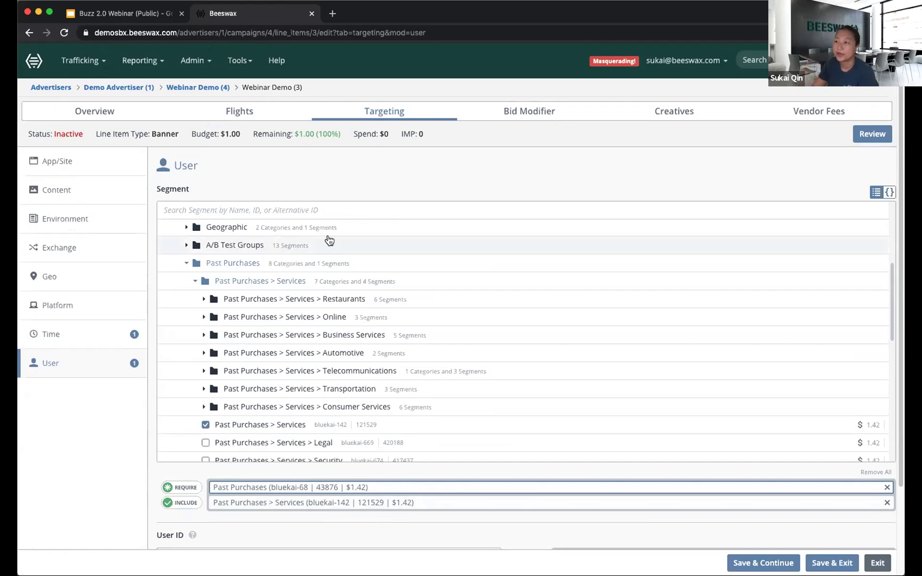
Step: Include the list named App bundle list in the App/Site targeting
left_click(118, 166)
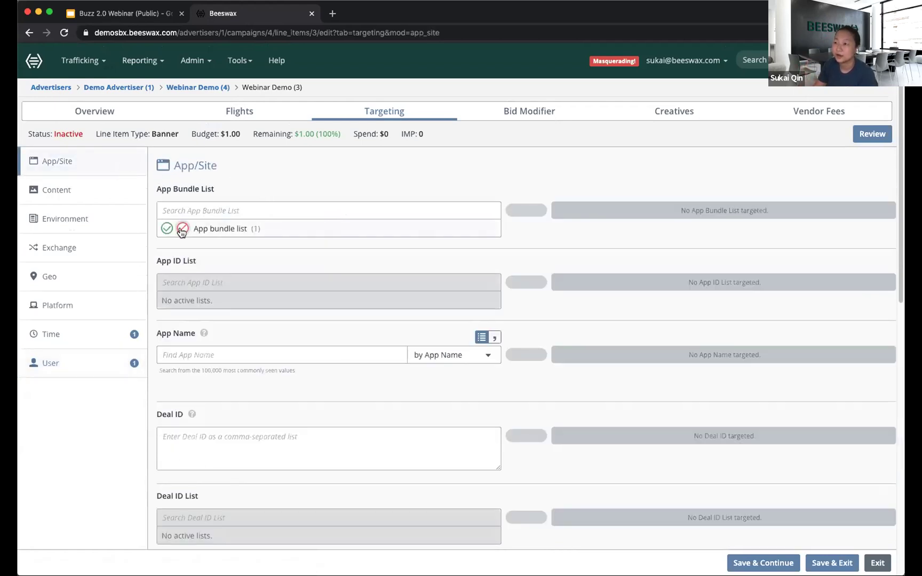
left_click(166, 229)
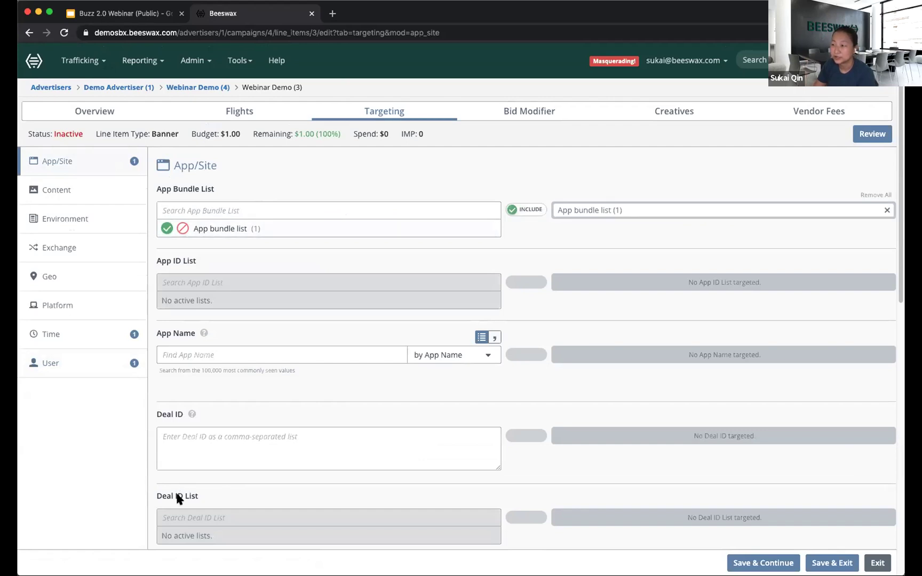
Step: Set the geo targeting to include the country United States of America and the metro New York, NY
left_click(80, 277)
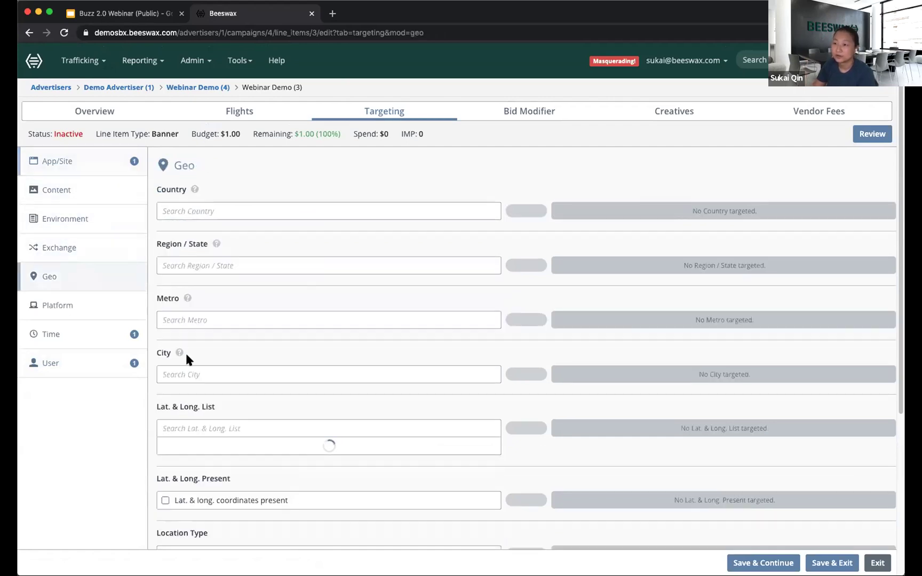
left_click(231, 210)
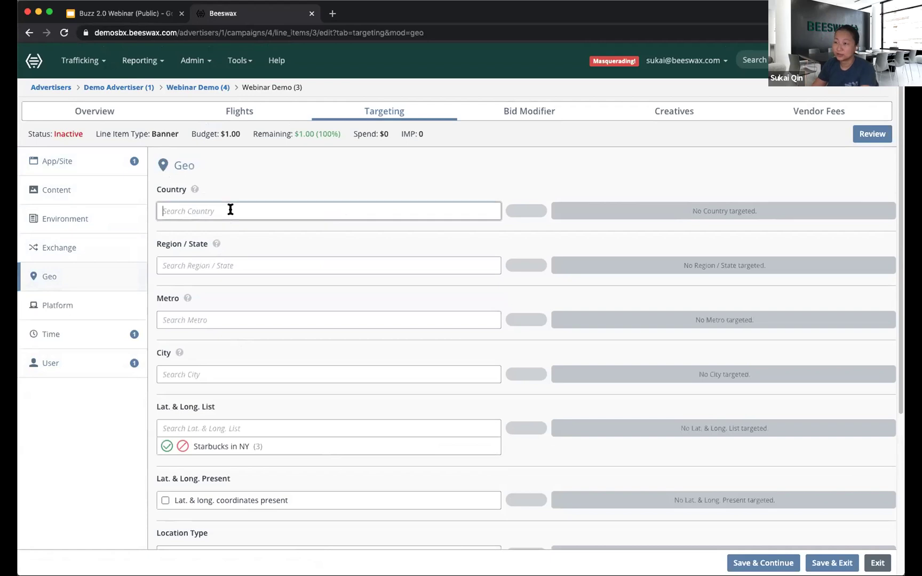
type("unite")
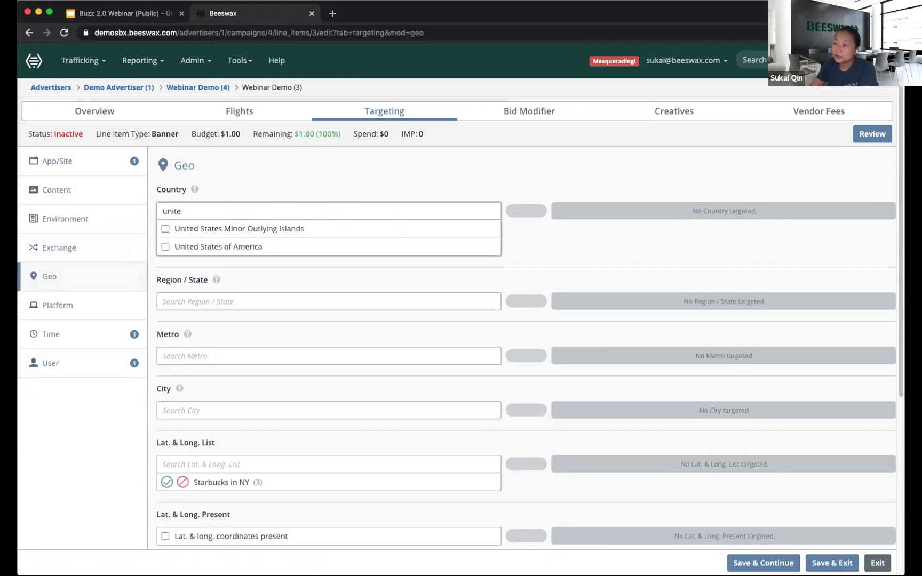
left_click(222, 246)
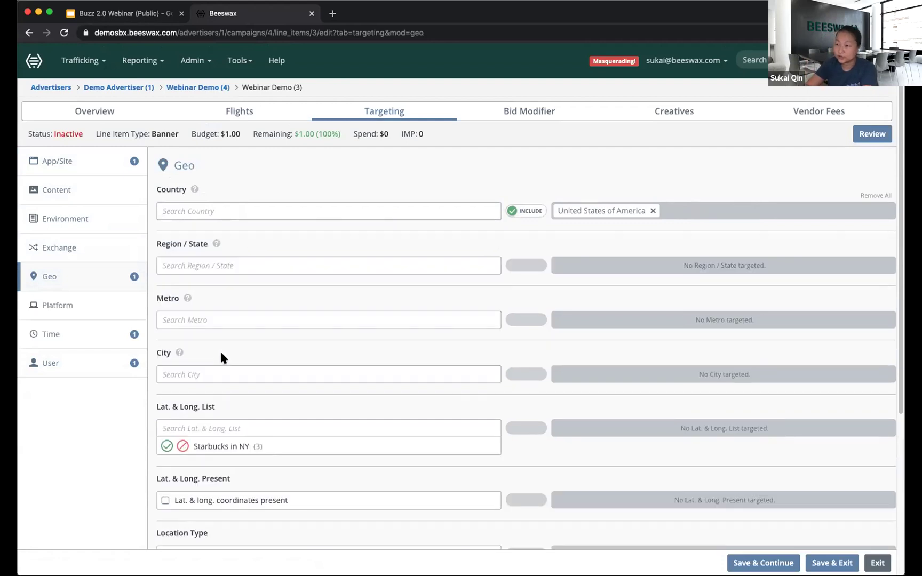
left_click(237, 320)
type("new yo")
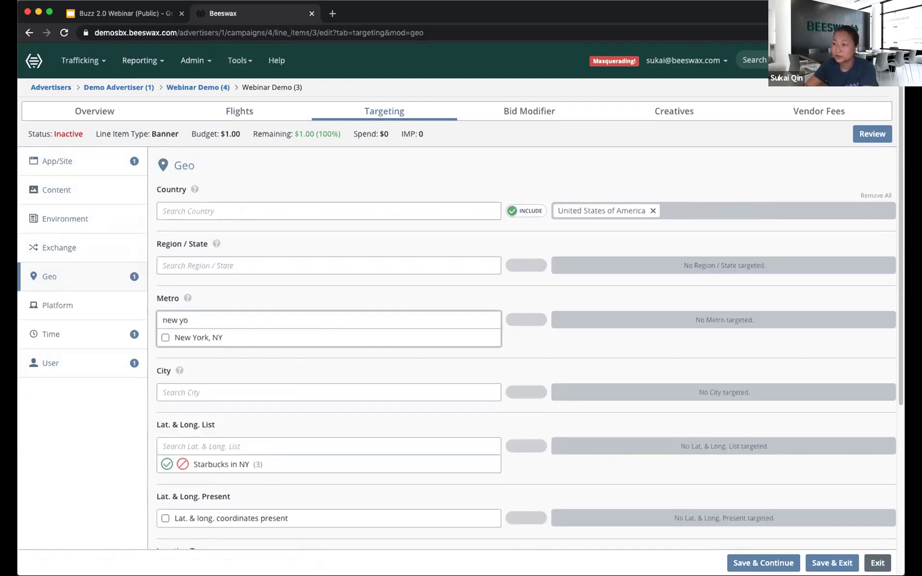
left_click(185, 338)
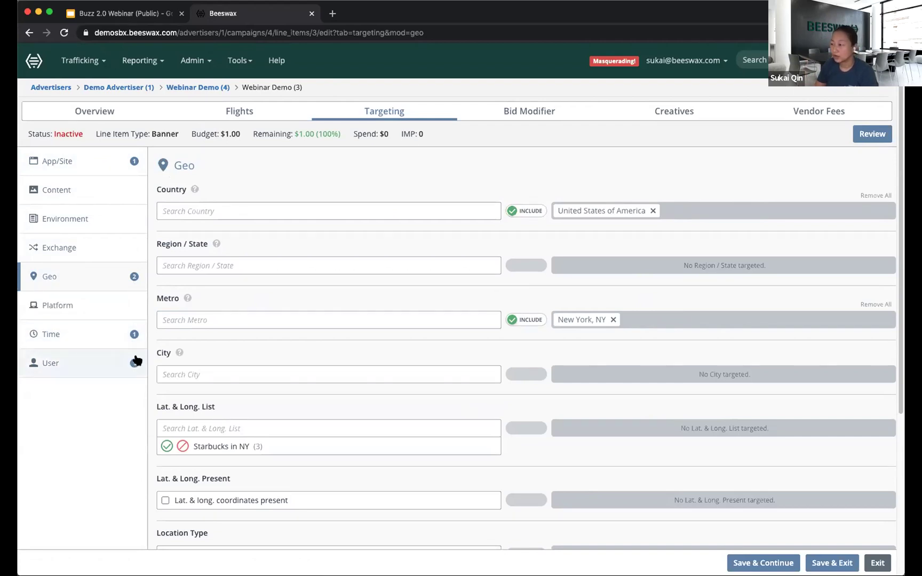
Step: From the targeting summary, change the Past Purchases > Services segment to Exclude, review the summary again and save the targeting
left_click(875, 137)
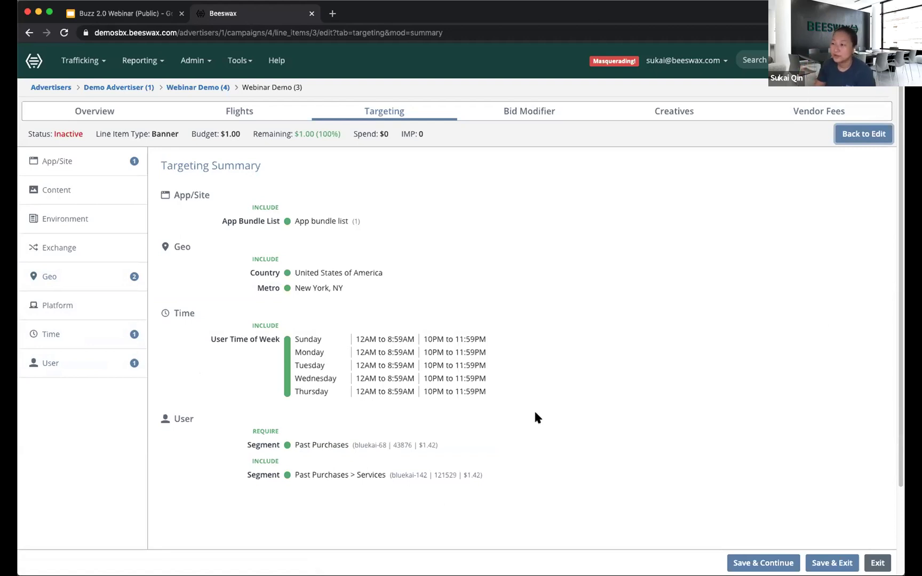
left_click(319, 446)
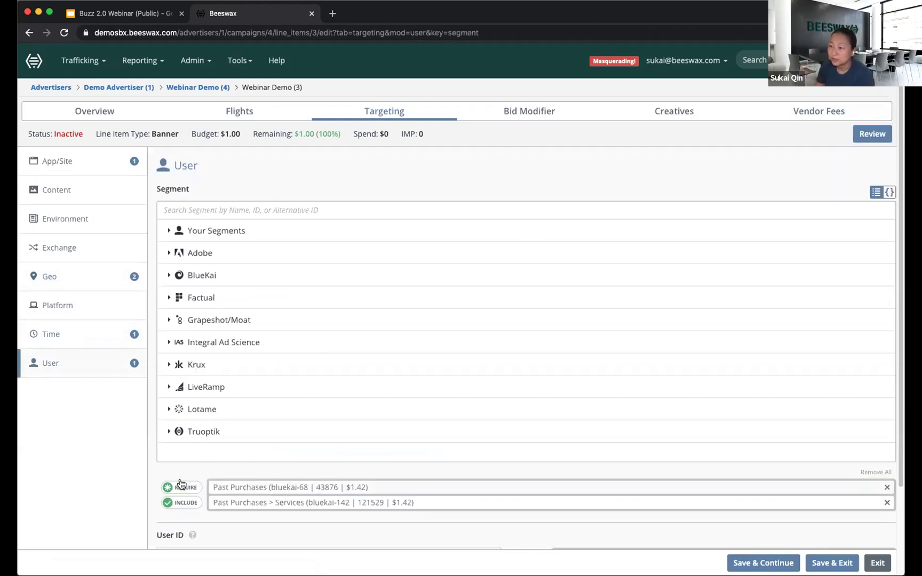
left_click(184, 503)
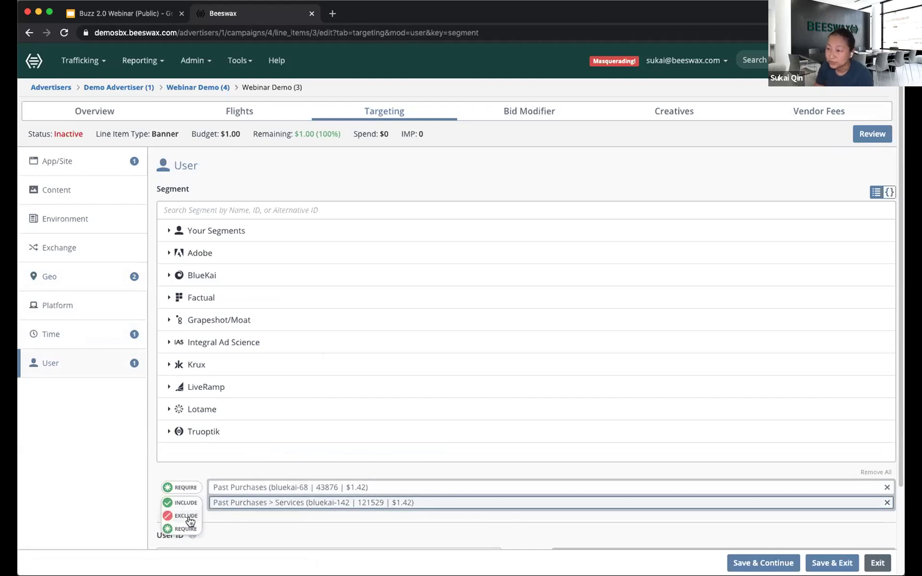
left_click(189, 519)
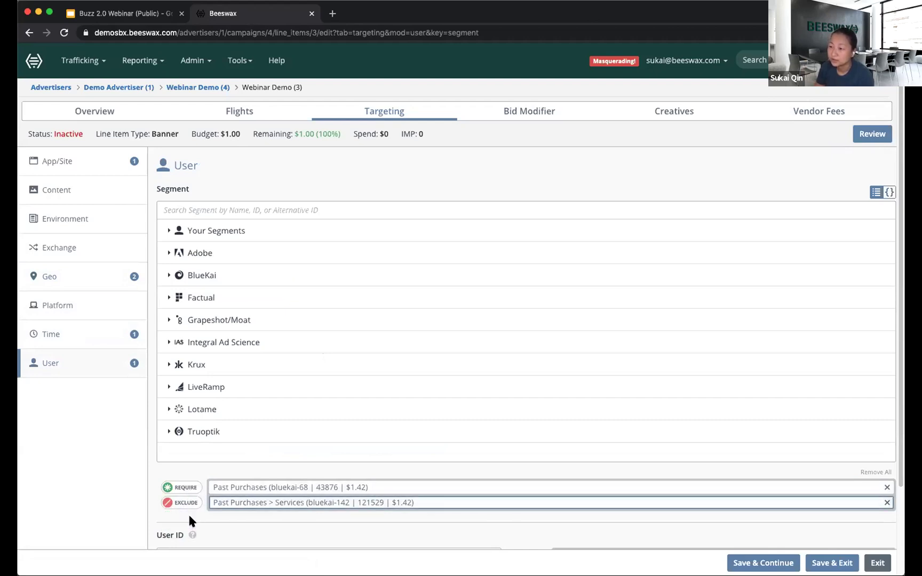
left_click(873, 135)
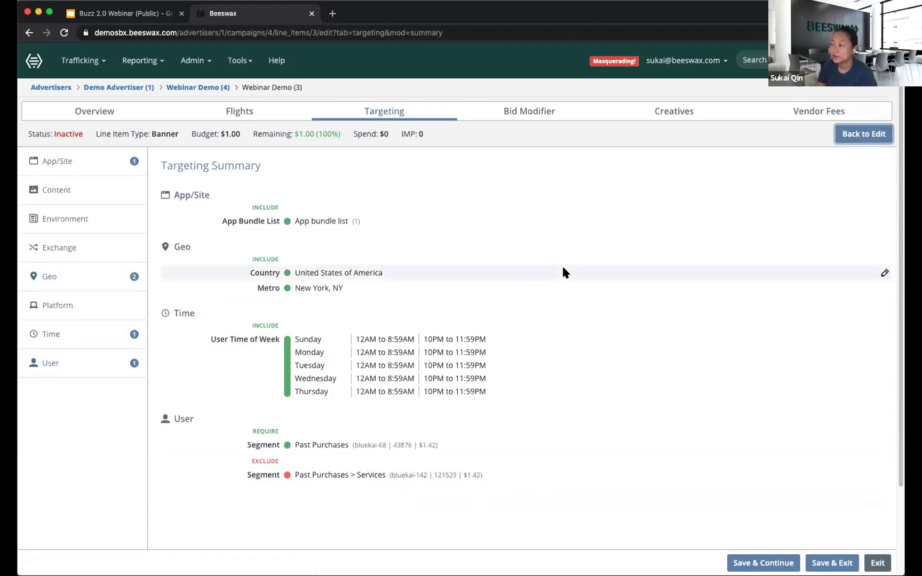
left_click(763, 563)
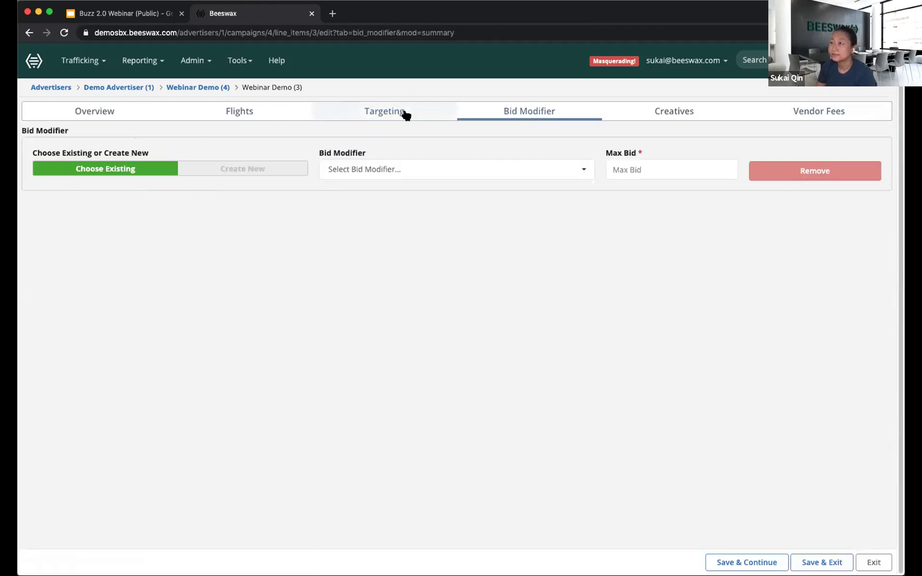
Step: Return to the targeting summary, include the Tuesday 6 PM hour in the time-of-week grid and review the summary
left_click(382, 113)
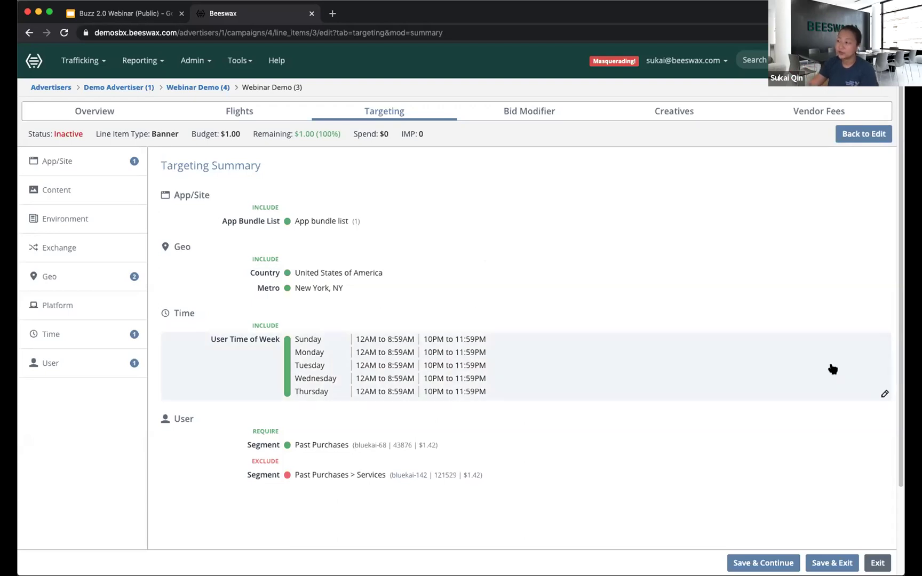
left_click(499, 376)
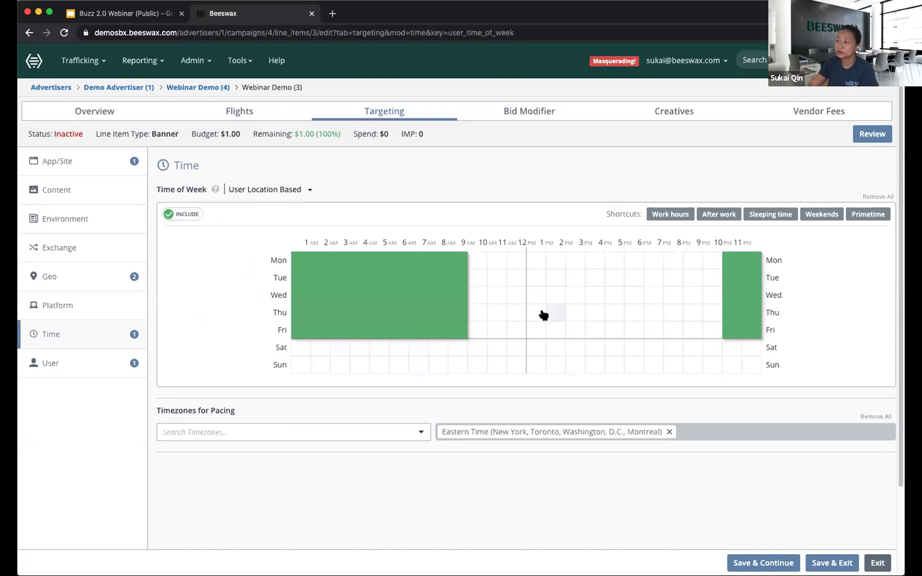
left_click(650, 277)
left_click(853, 137)
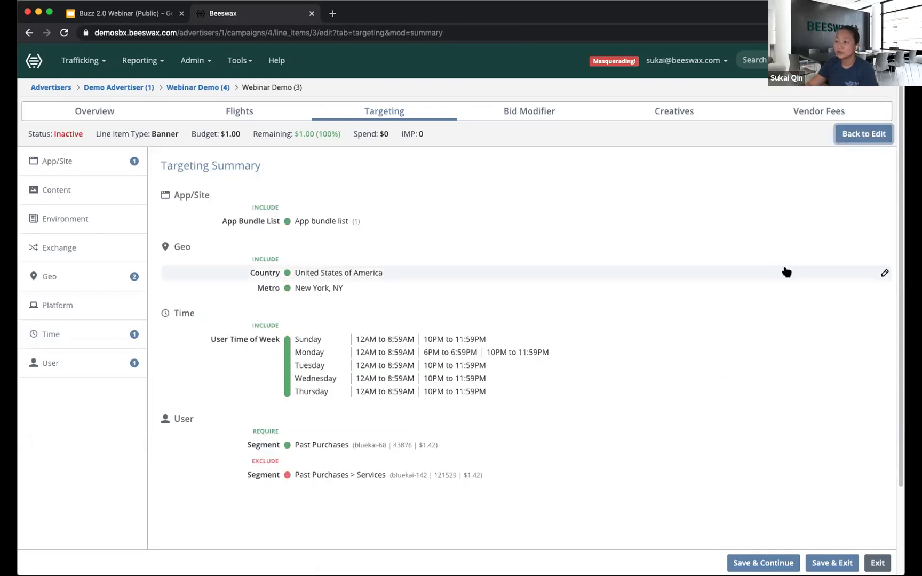
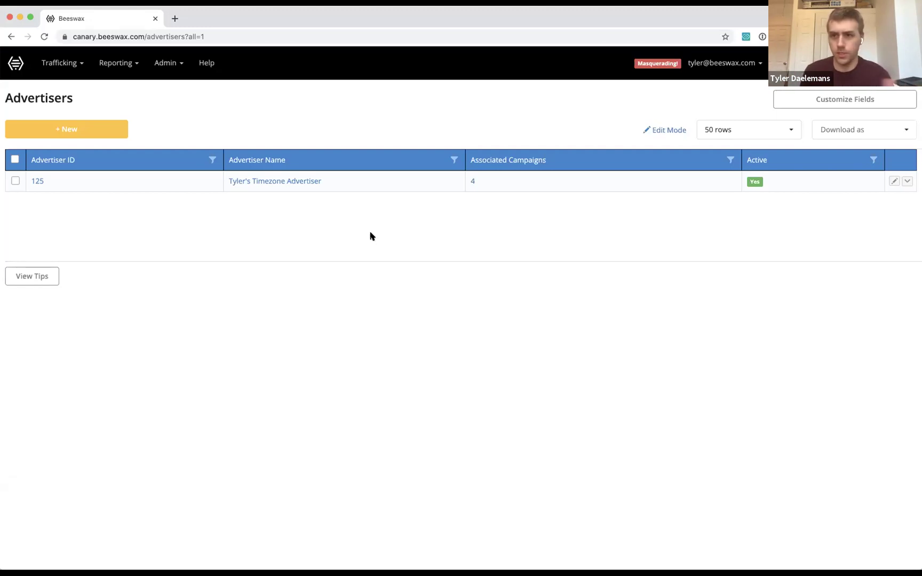
Step: Open the Performance Report and expand its Accounts, Advertisers, Campaigns, Creatives, Events and Line Items field groups
left_click(125, 68)
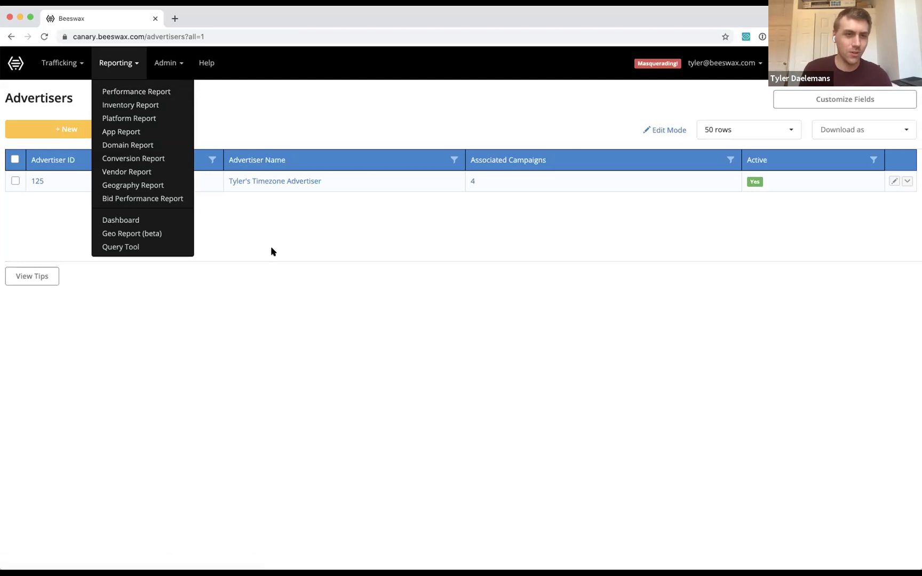
left_click(164, 92)
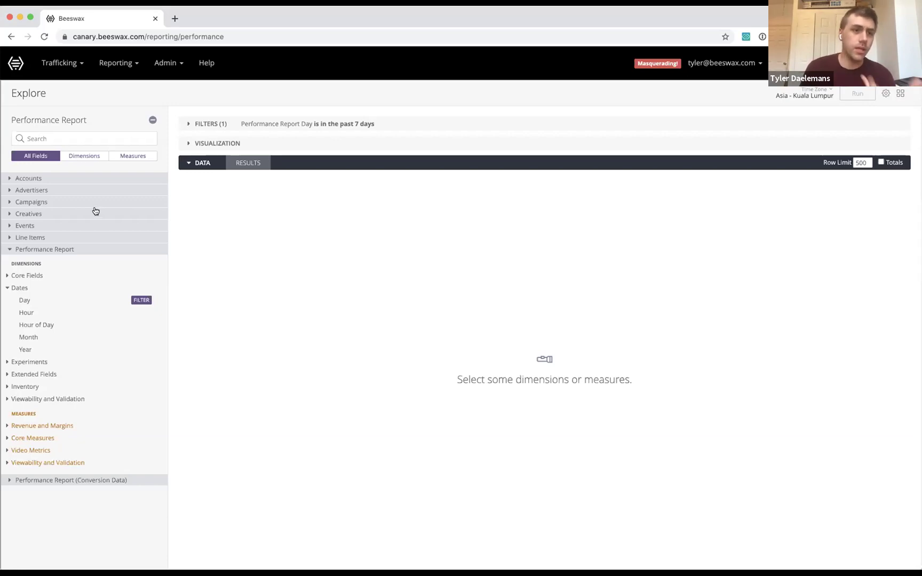
left_click(44, 212)
left_click(47, 318)
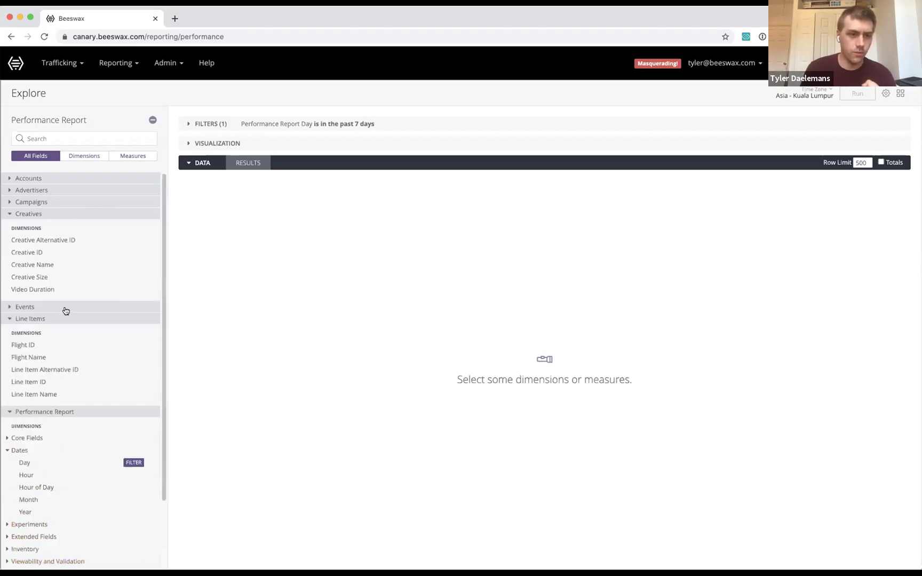
left_click(64, 307)
left_click(56, 202)
left_click(44, 190)
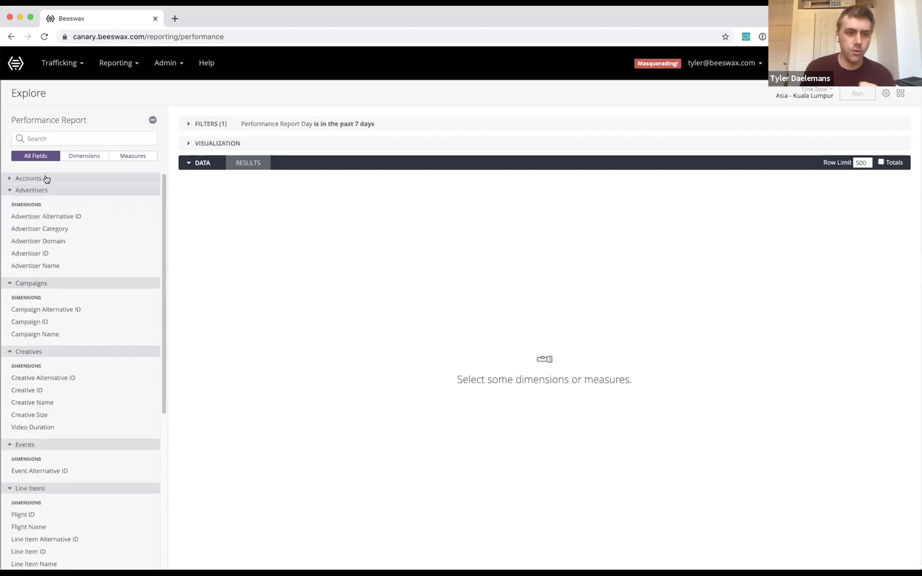
left_click(45, 178)
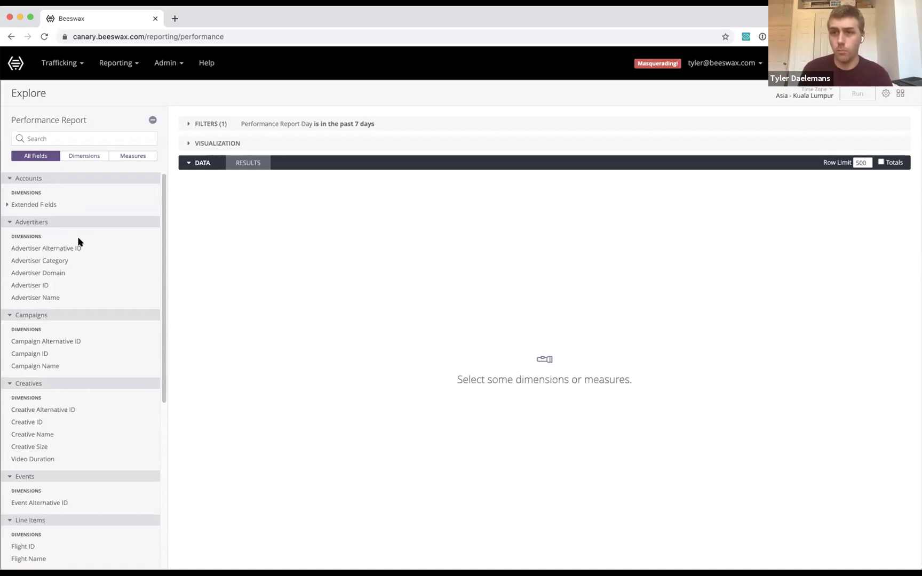
Step: Look through the report's available dimensions and measures, expanding Core Measures and Experiments
scroll(85, 261, "down", 3)
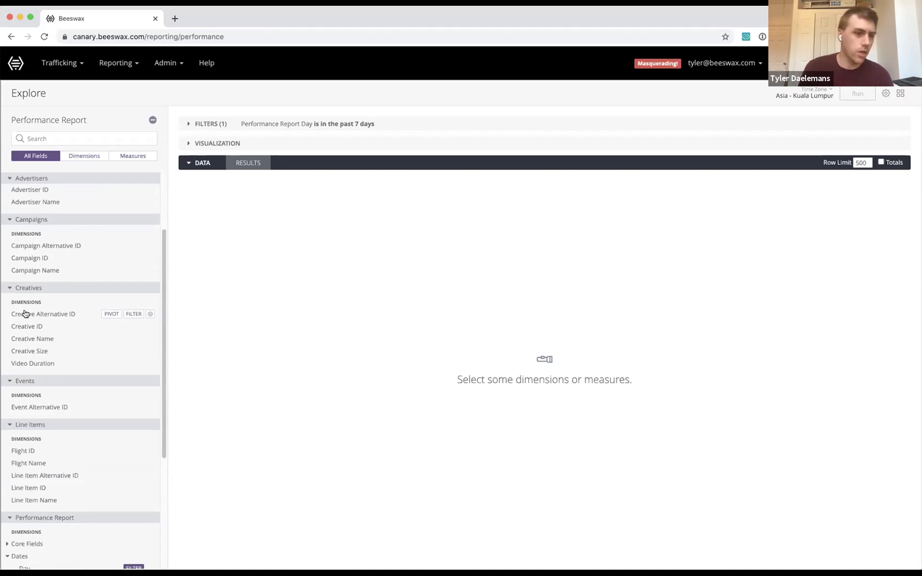
scroll(32, 320, "down", 1)
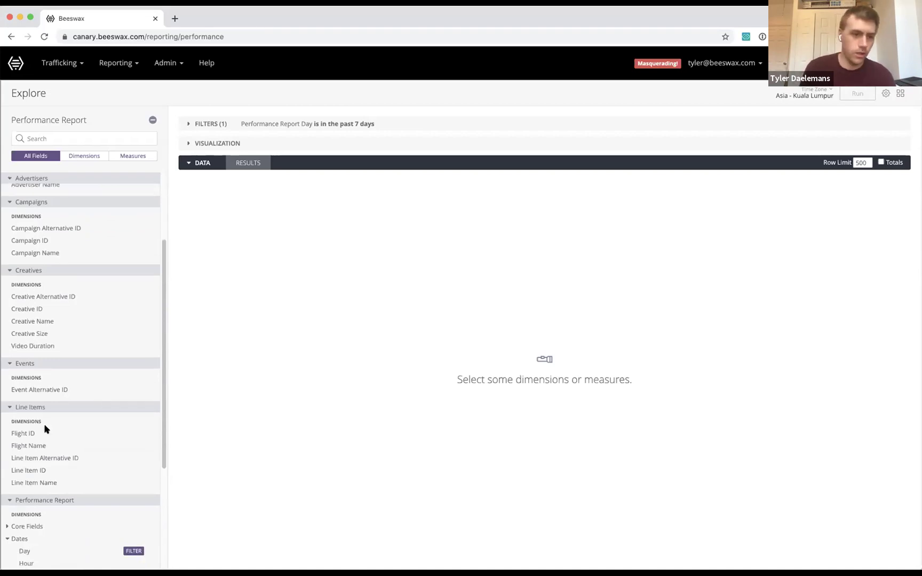
scroll(93, 463, "down", 5)
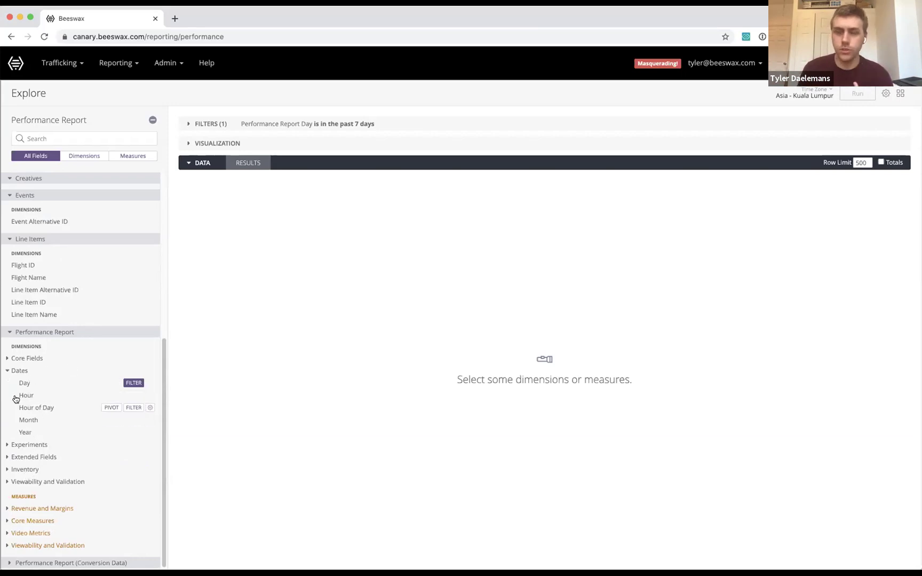
left_click(31, 521)
scroll(80, 480, "down", 3)
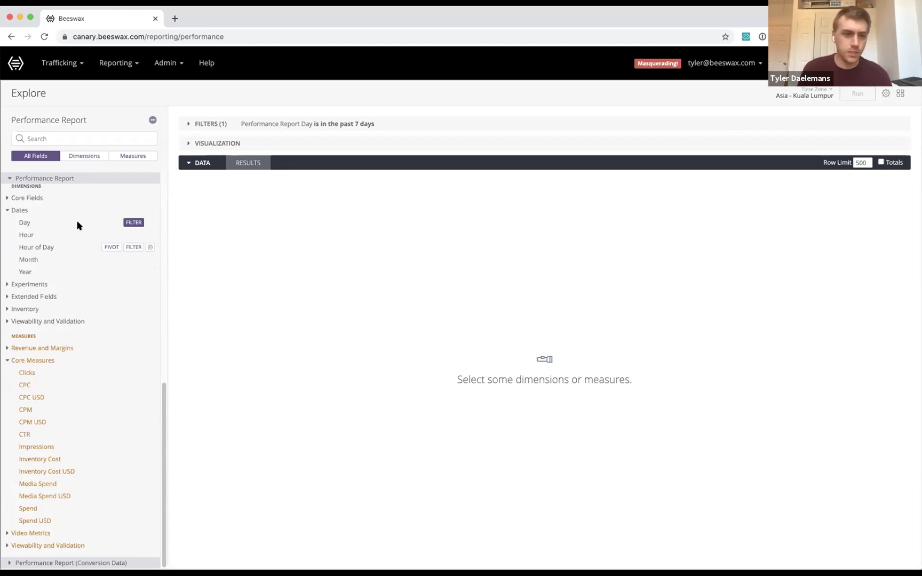
left_click(30, 285)
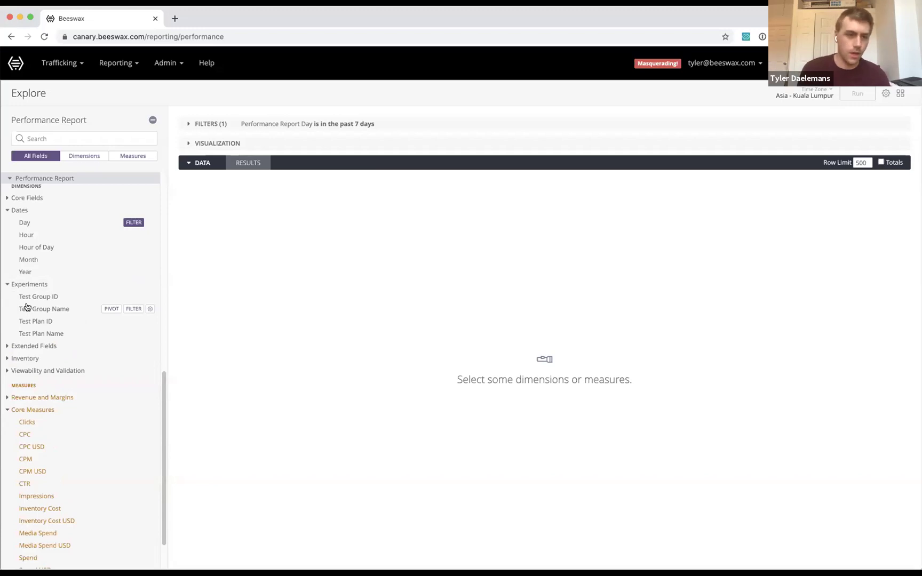
scroll(69, 341, "up", 10)
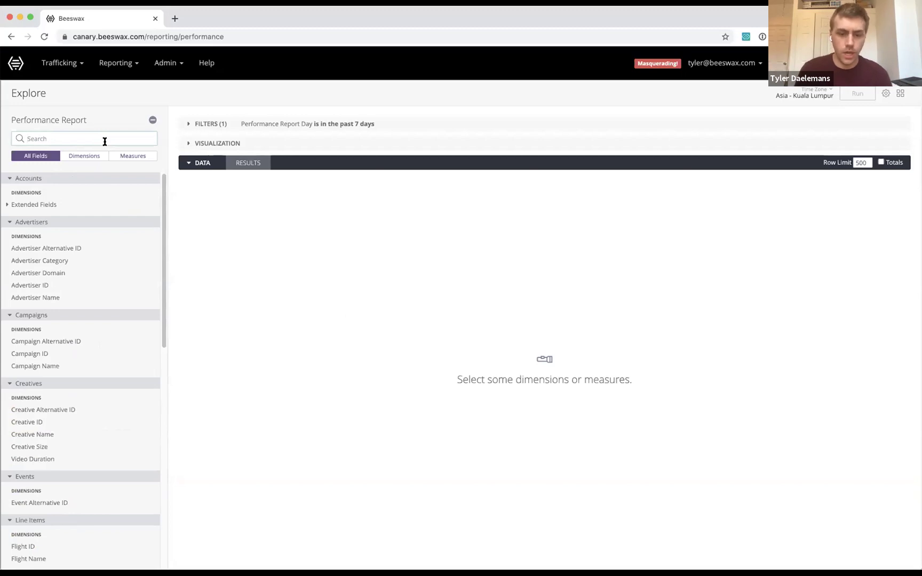
Step: Search the fields for Line Item and add only the Line Item Name dimension to the report, without a filter on it
type("Line Item")
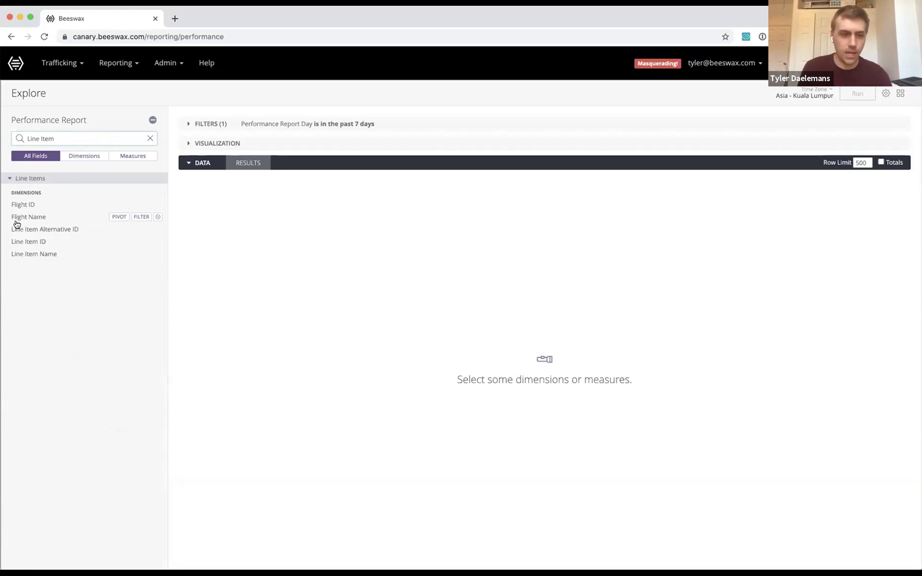
left_click(47, 255)
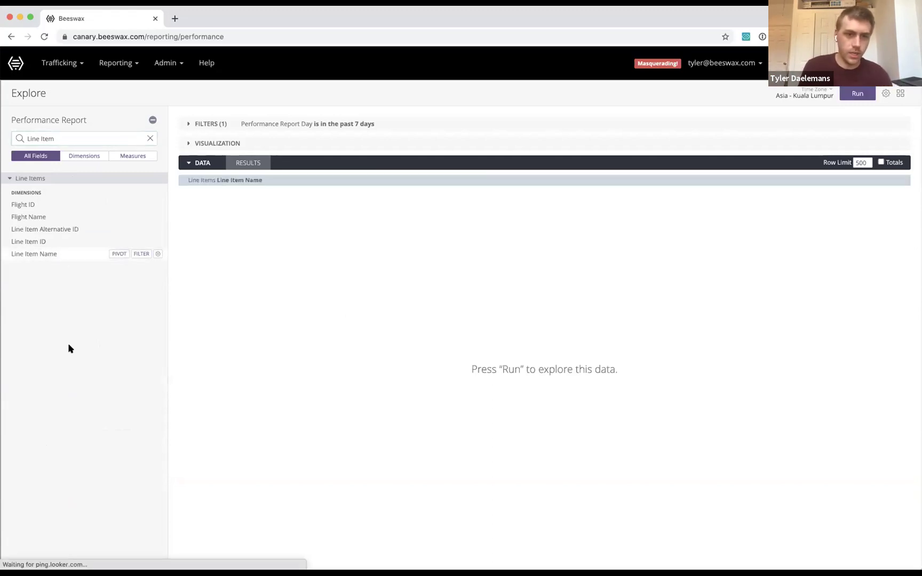
left_click(51, 254)
left_click(50, 241)
left_click(50, 243)
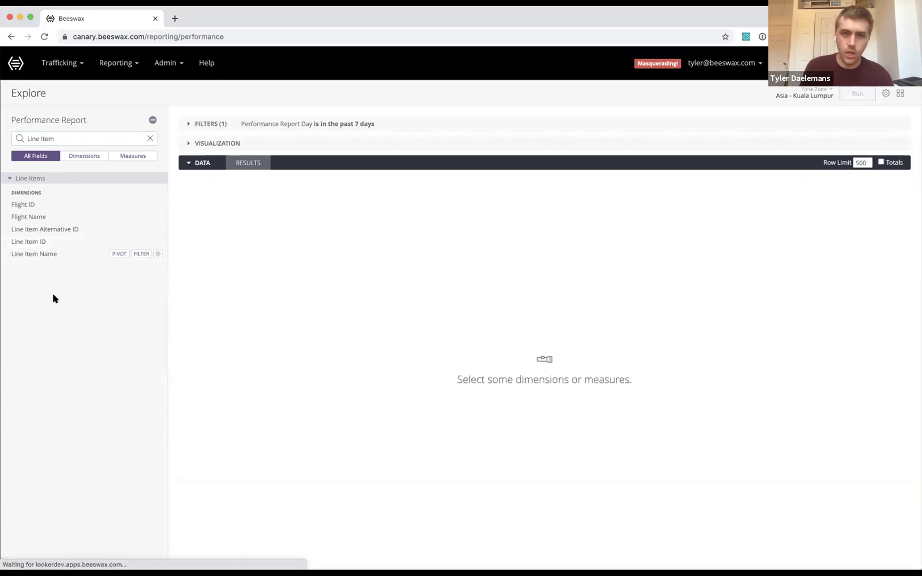
left_click(44, 258)
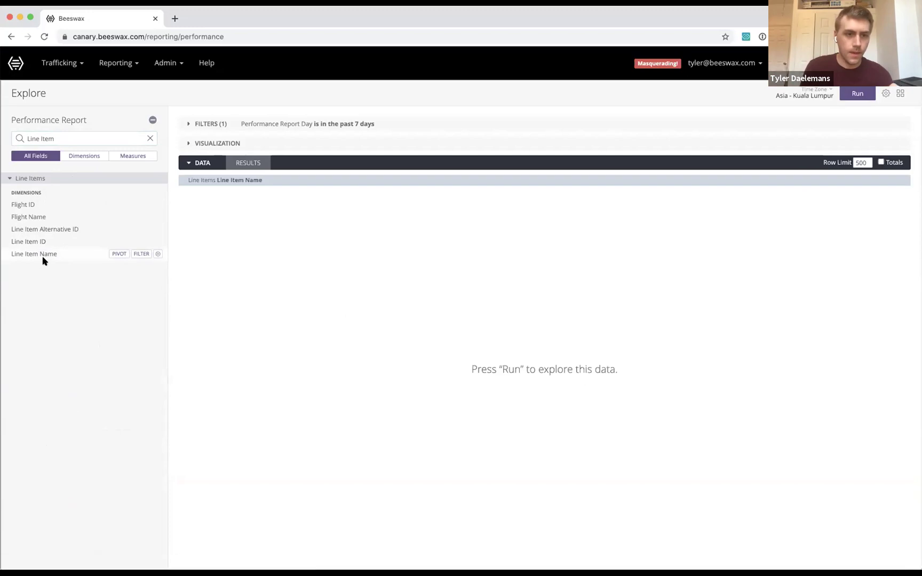
left_click(141, 255)
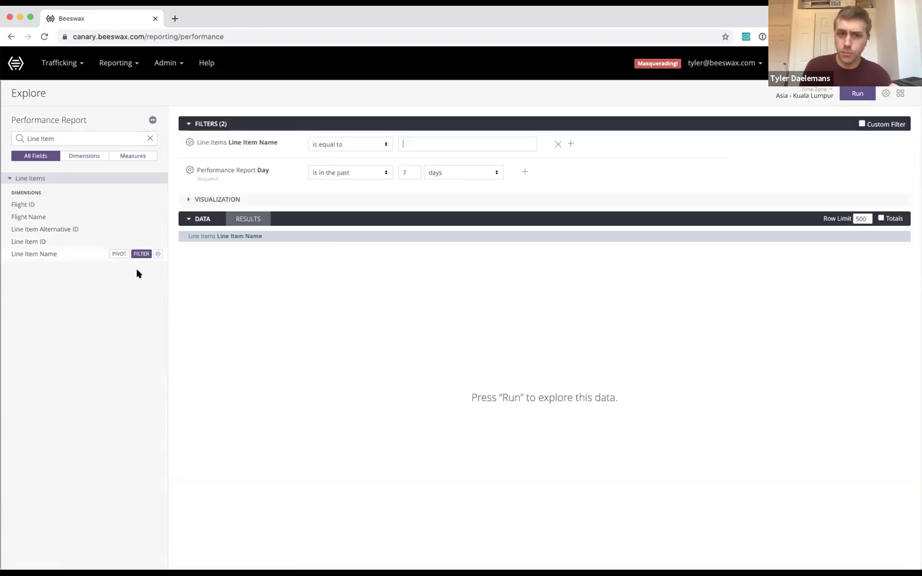
left_click(558, 144)
Step: Find the Campaign Name field and add a filter on it that is equal to Webinar Demo
triple_click(82, 134)
type("Campaign Name")
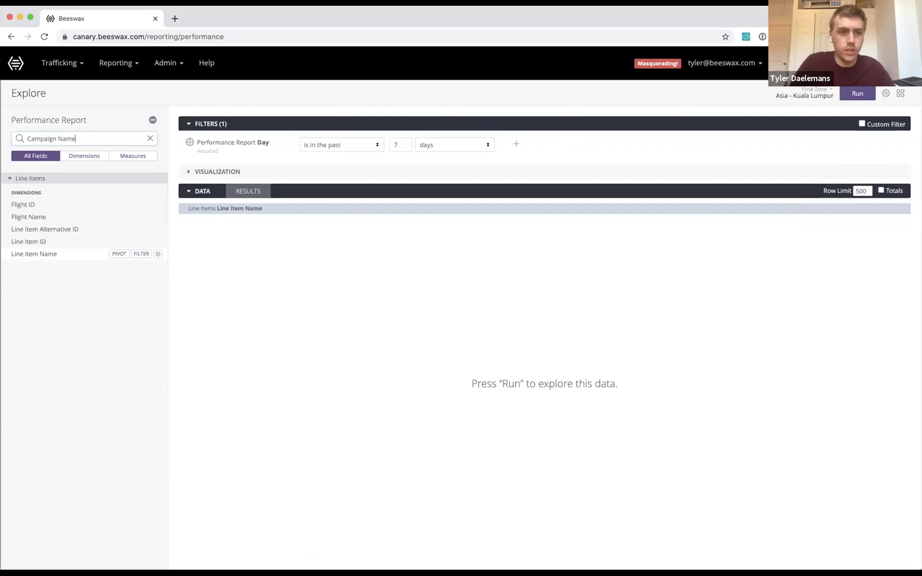
left_click(140, 204)
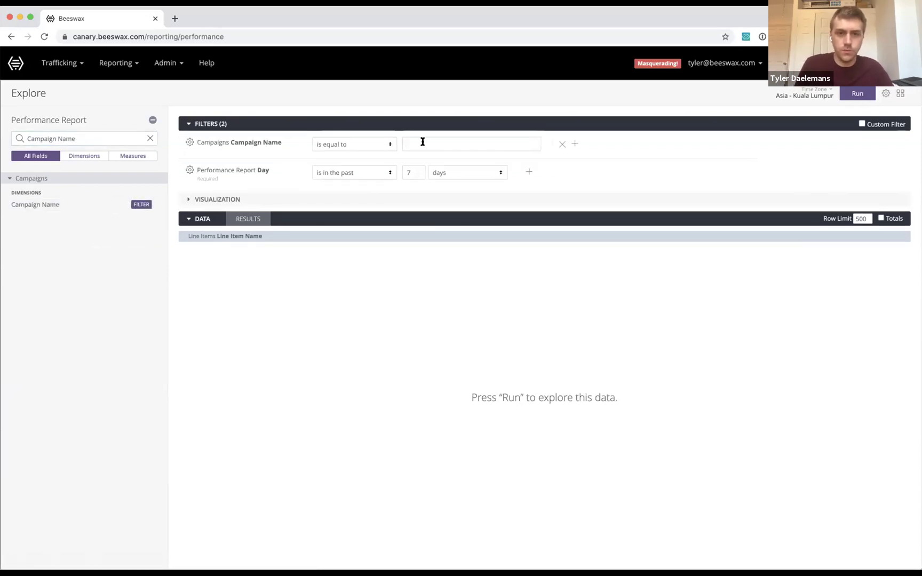
left_click(423, 141)
type("Webinar De")
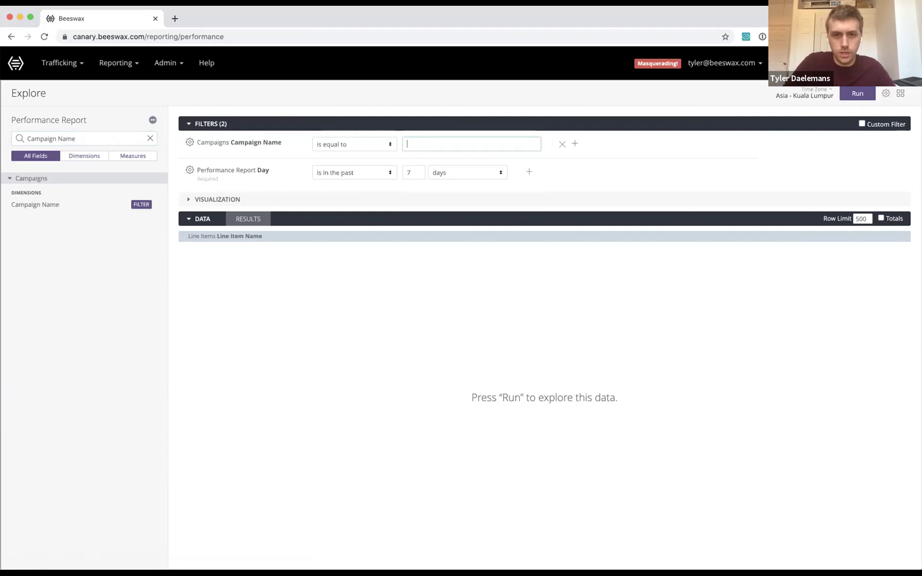
type("mo")
key("Return")
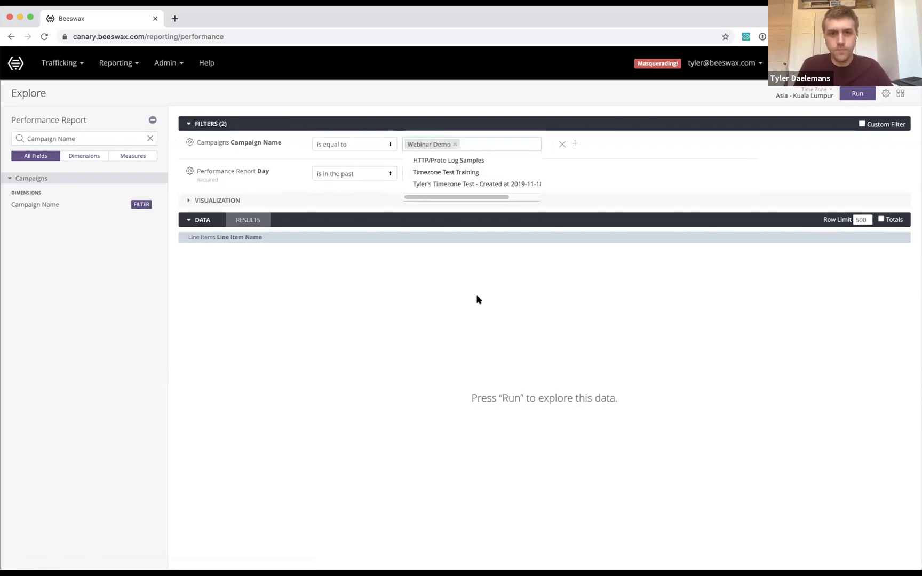
left_click(478, 300)
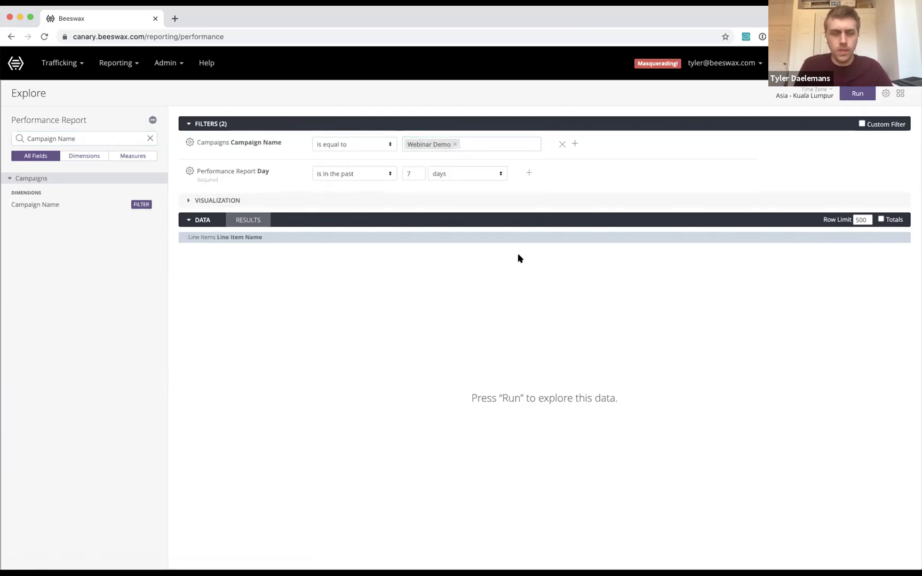
Step: Try extra Campaign Name filter conditions with the operators is not equal to and contains, and remove them again
left_click(572, 143)
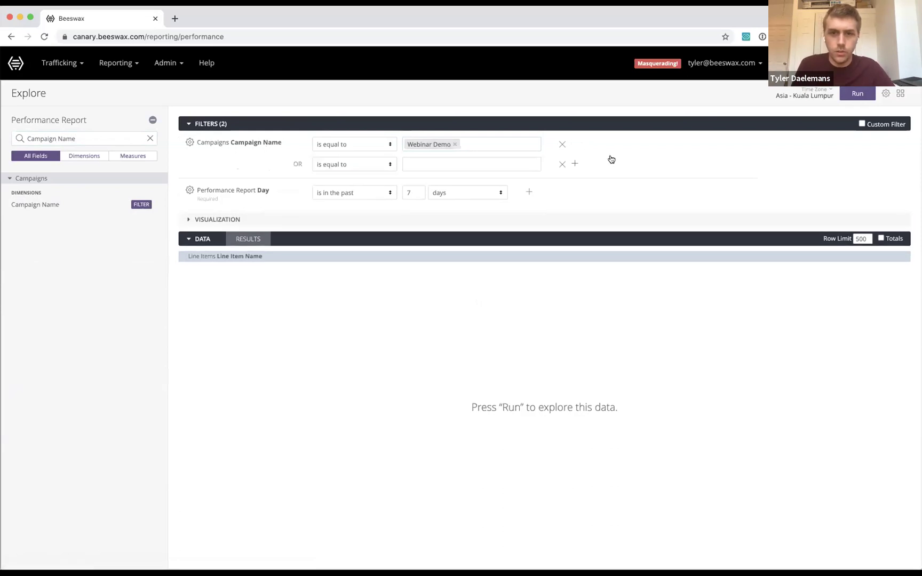
left_click(574, 164)
left_click(574, 182)
left_click(377, 164)
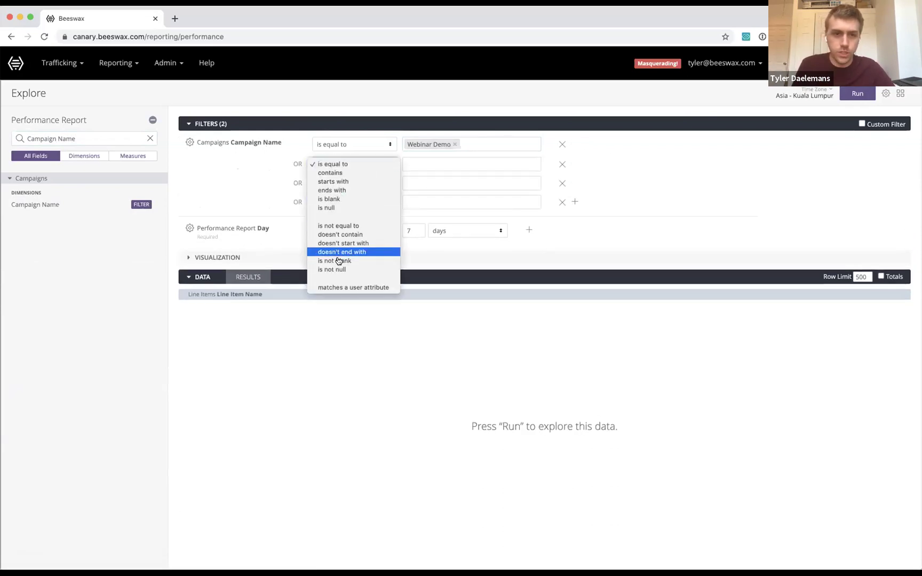
left_click(347, 225)
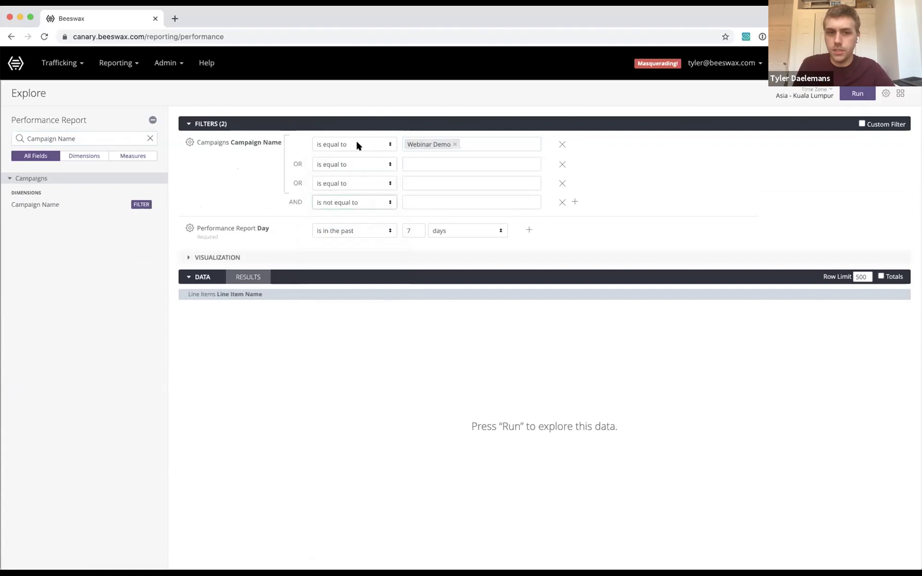
left_click(340, 166)
left_click(327, 175)
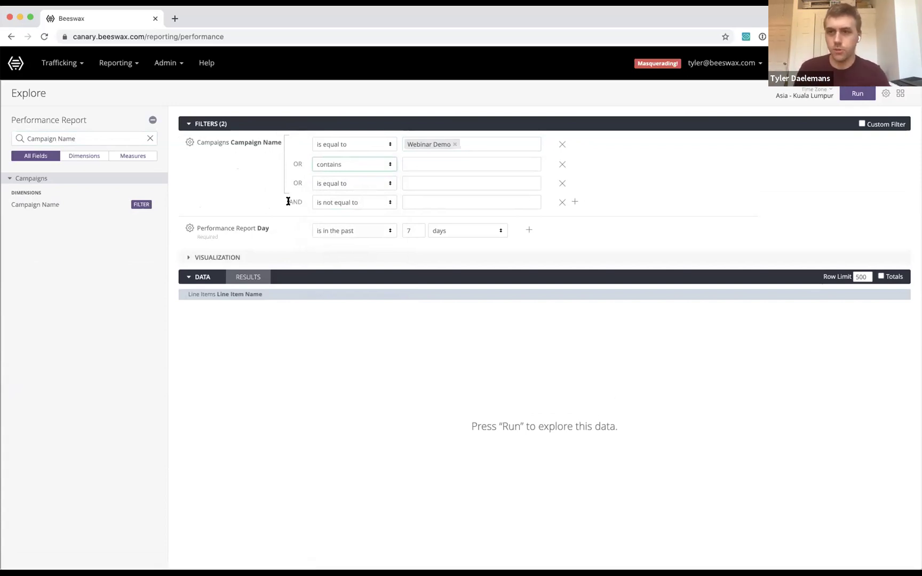
left_click(563, 164)
left_click(562, 165)
left_click(563, 165)
Step: Set the Performance Report Day filter to the past 30 days and add the Hour dimension
key("BackSpace")
left_click(434, 330)
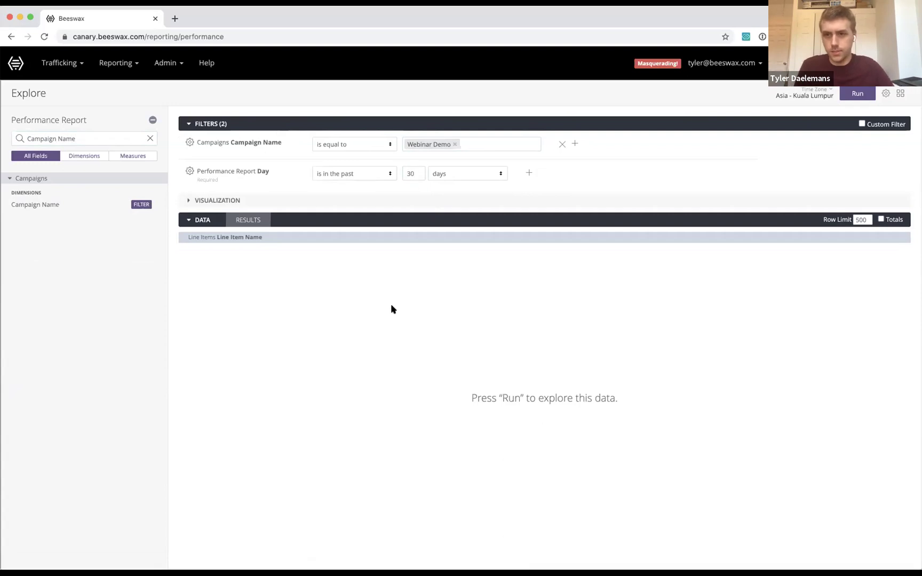
triple_click(60, 133)
key("BackSpace")
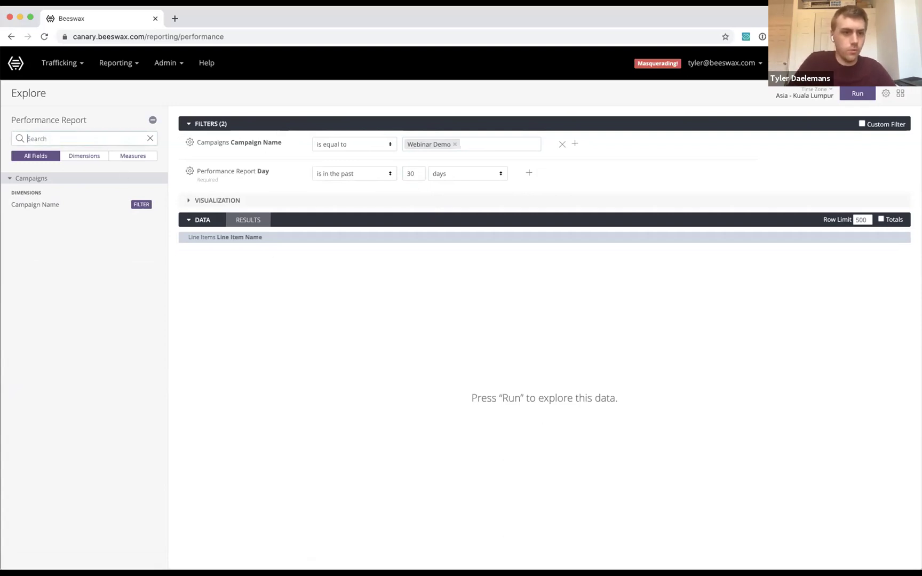
type("Hour")
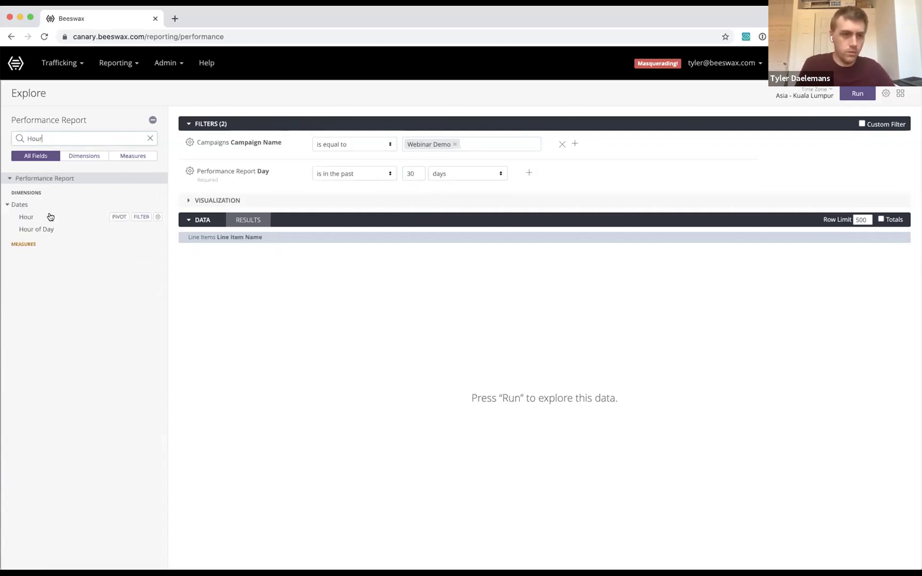
left_click(78, 216)
Step: Add the Impressions core measure to the report and run it
triple_click(64, 137)
type("impressions")
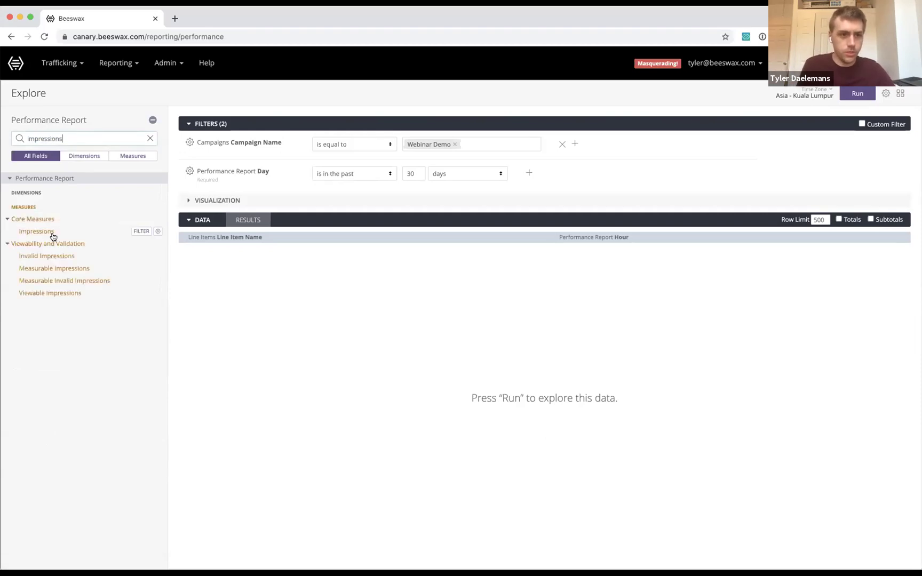
left_click(52, 233)
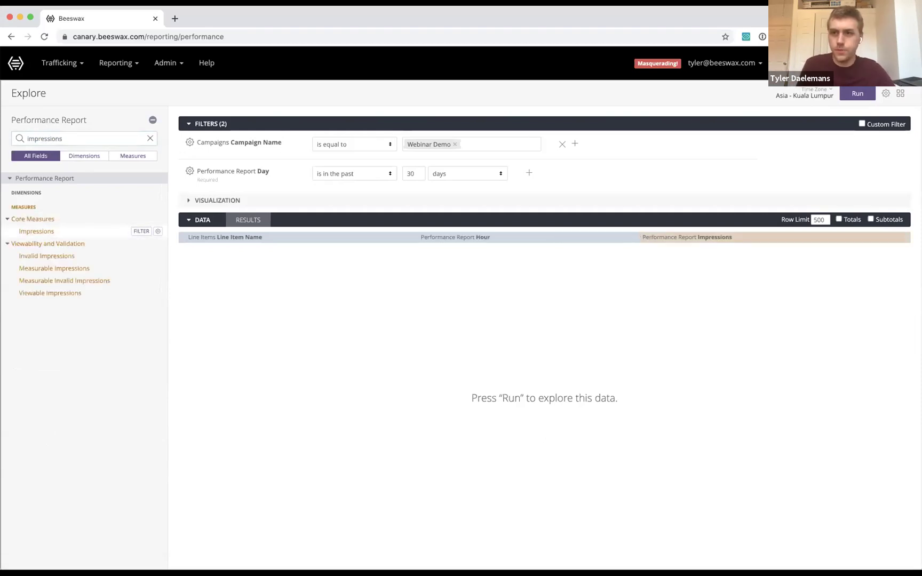
left_click(851, 98)
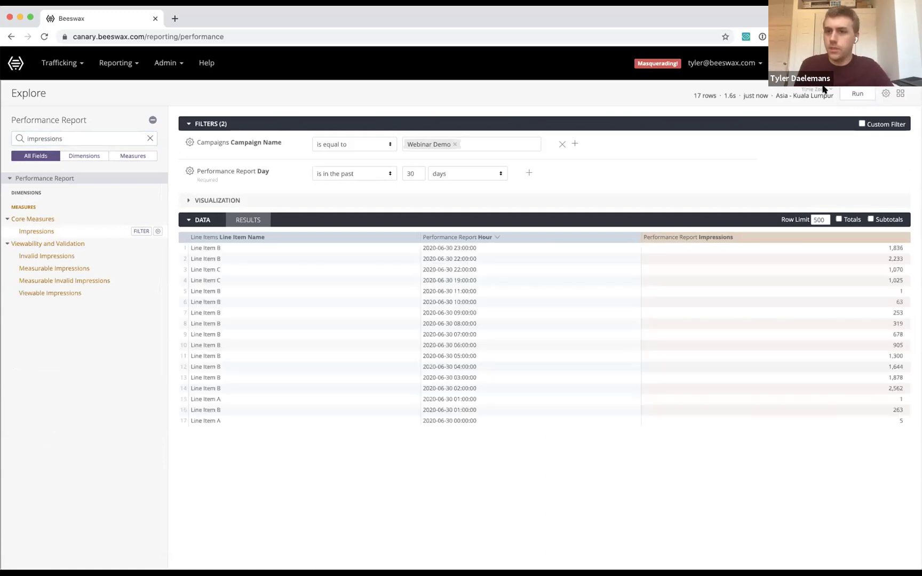
Step: View the report's time zone choices and check the time zone set in the account's user details
left_click(797, 95)
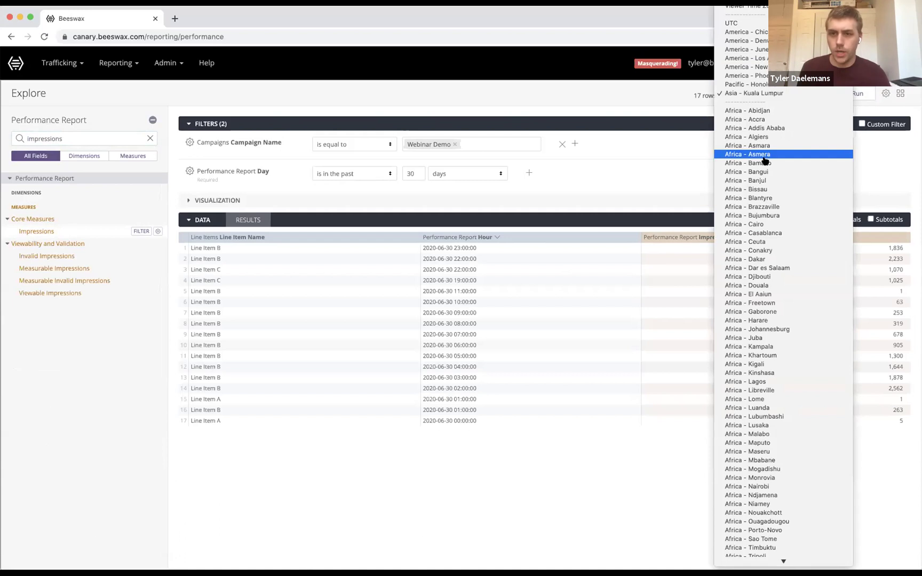
left_click(642, 80)
left_click(729, 60)
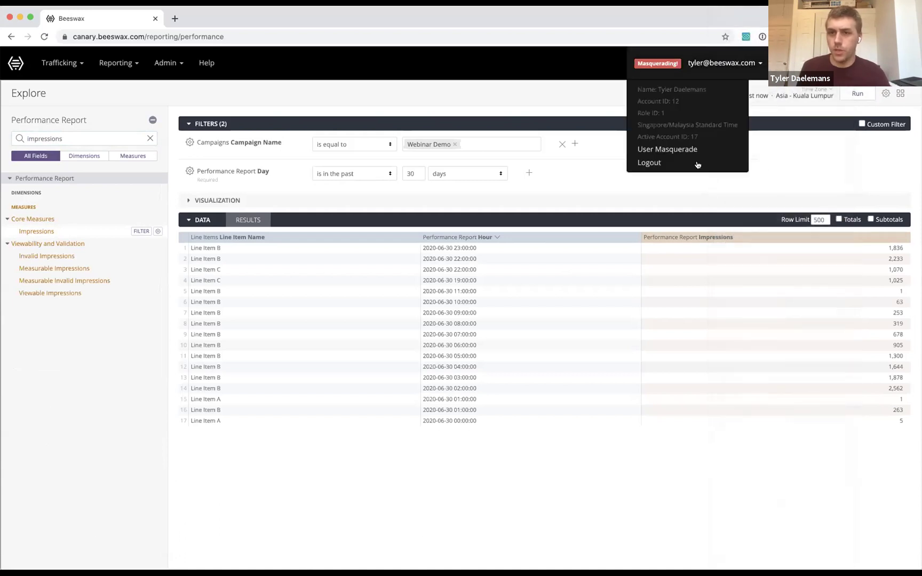
left_click_drag(640, 125, 731, 118)
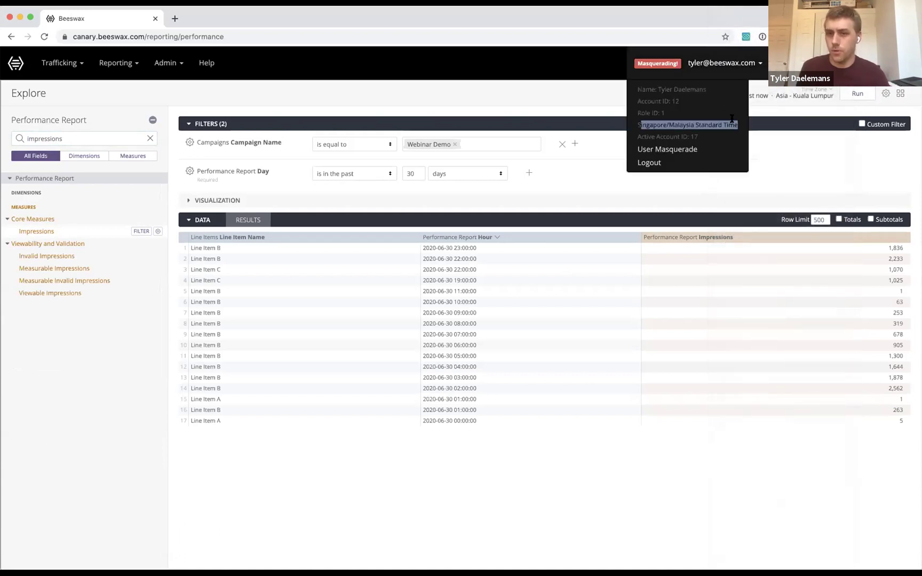
Step: Set the report's time zone to America - New York and move the Hour column ahead of Line Item Name
left_click(814, 163)
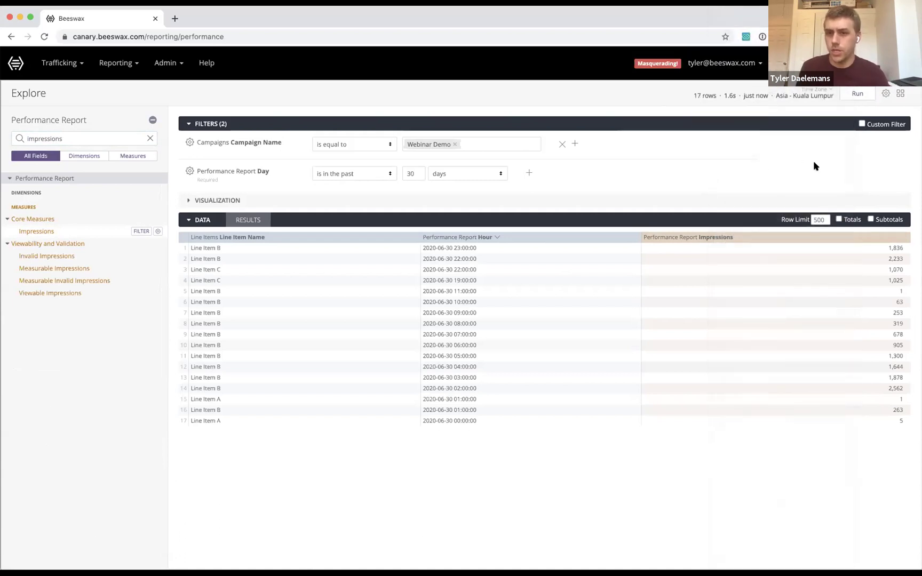
left_click(815, 94)
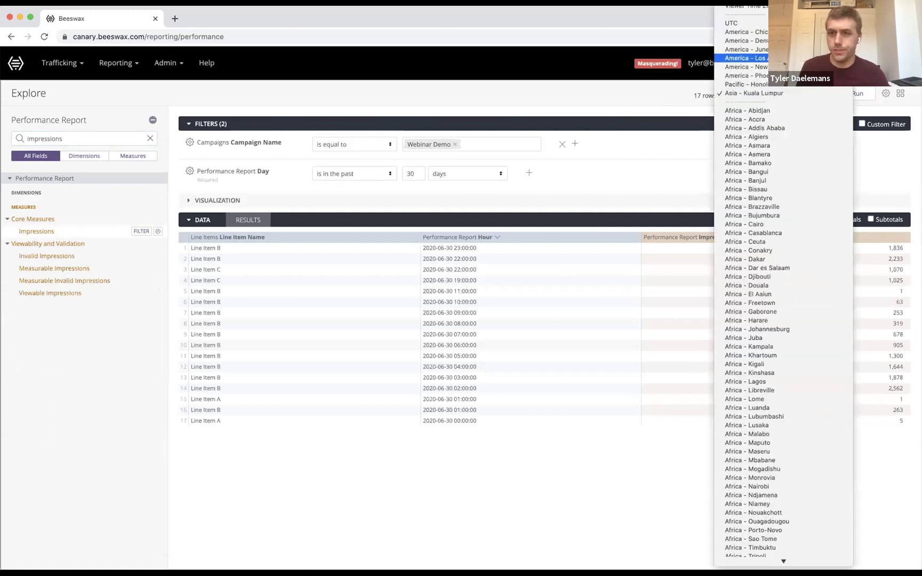
left_click(769, 67)
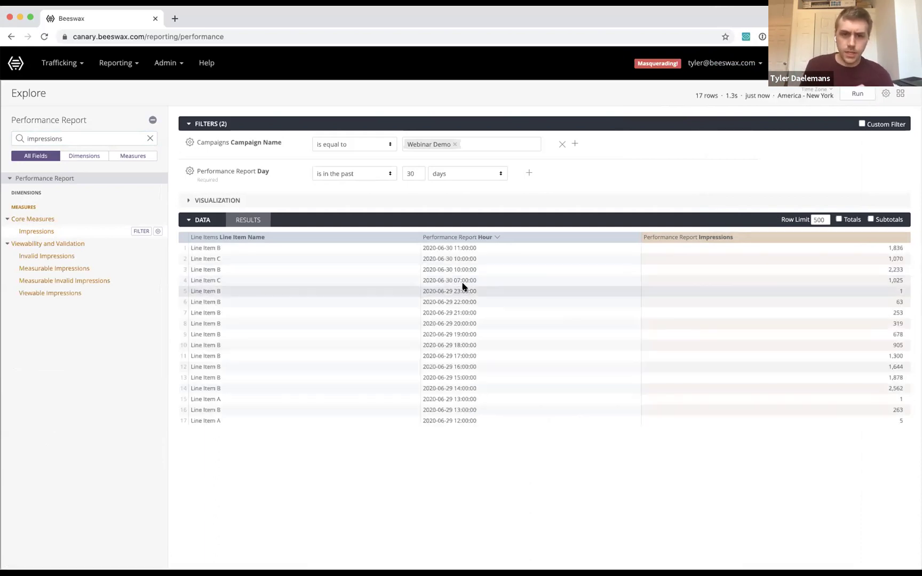
left_click_drag(457, 239, 203, 230)
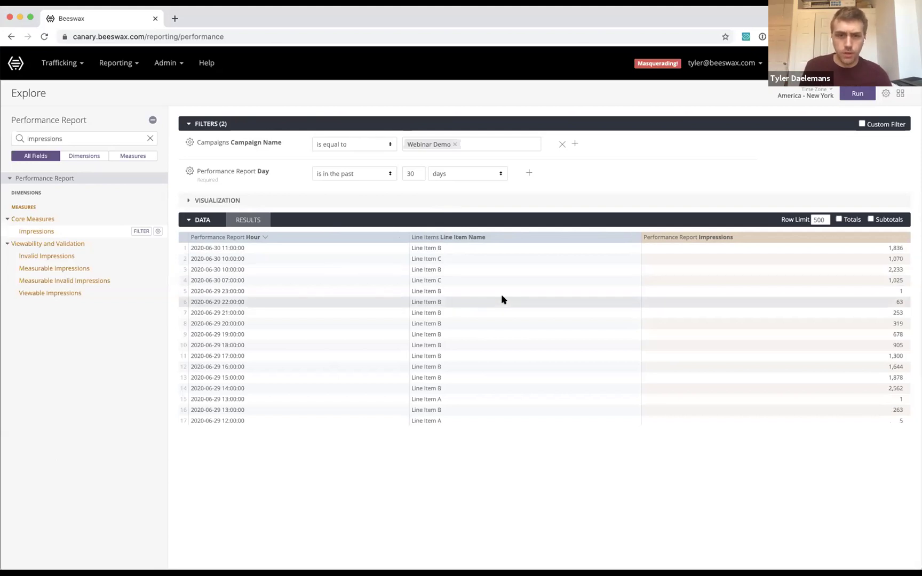
Step: Try pivoting the report by Line Item Name and unpivot it again
left_click(634, 237)
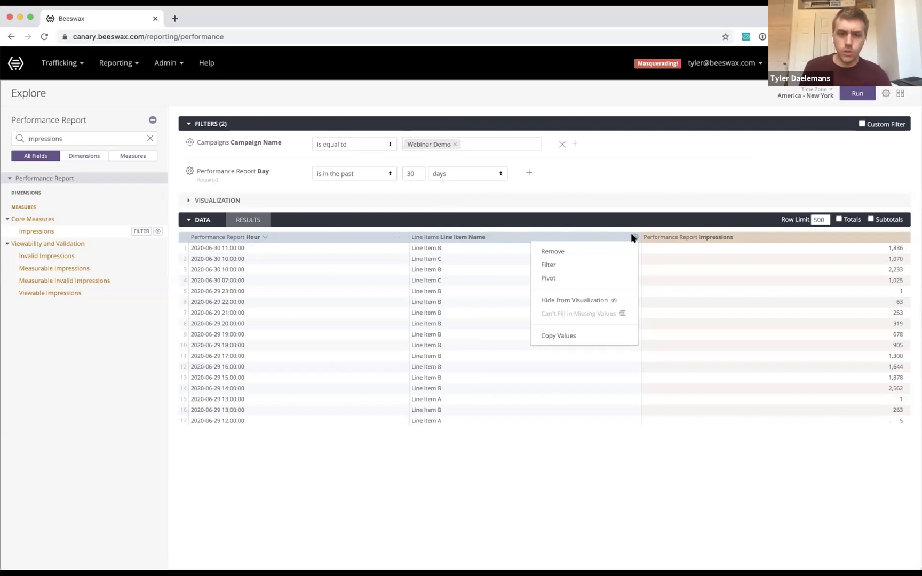
left_click(567, 278)
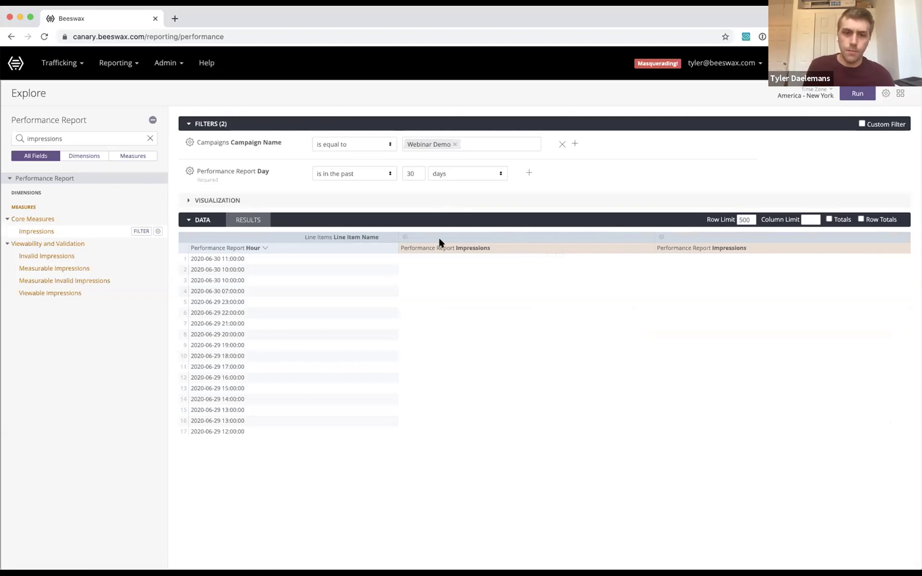
left_click(392, 236)
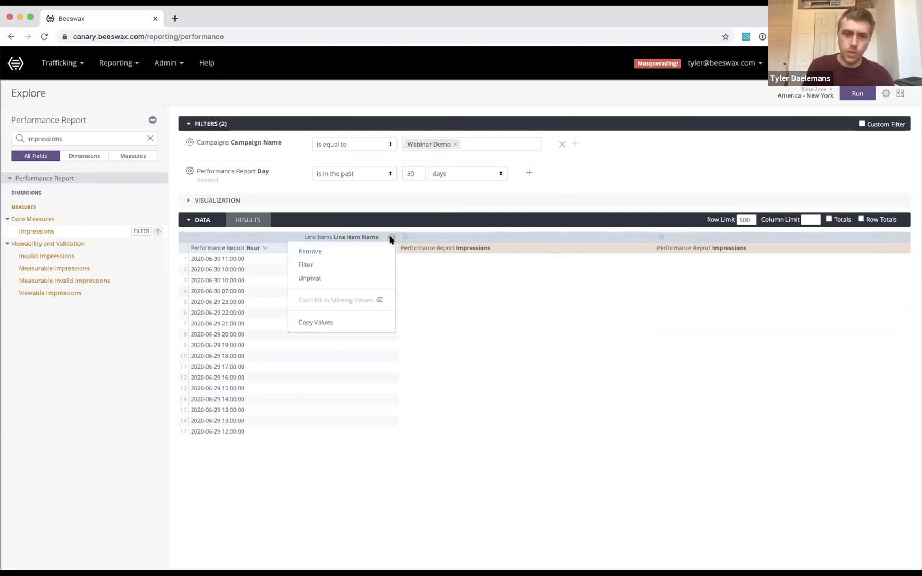
left_click(359, 277)
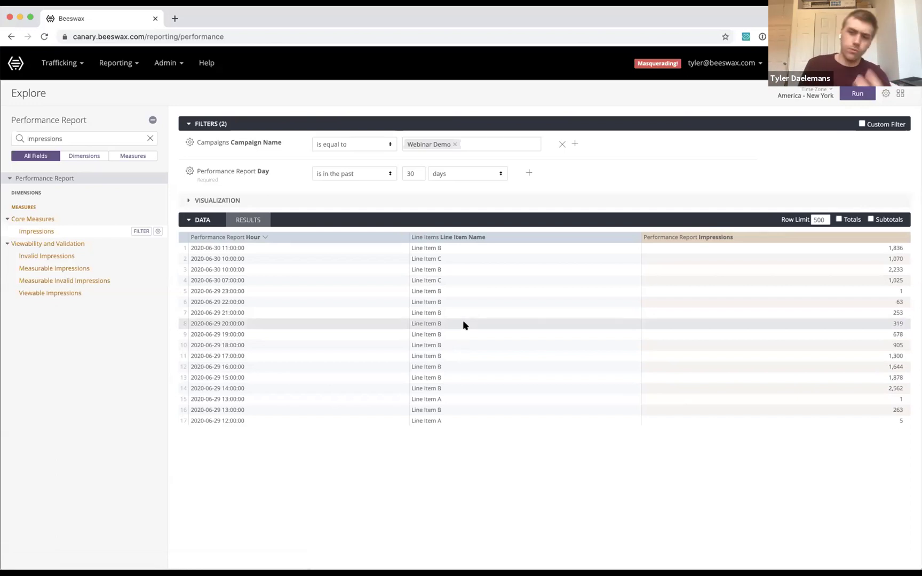
Step: Run the report pivoted by Line Item Name and sort it by Hour in ascending order
left_click(633, 237)
left_click(556, 278)
left_click(853, 93)
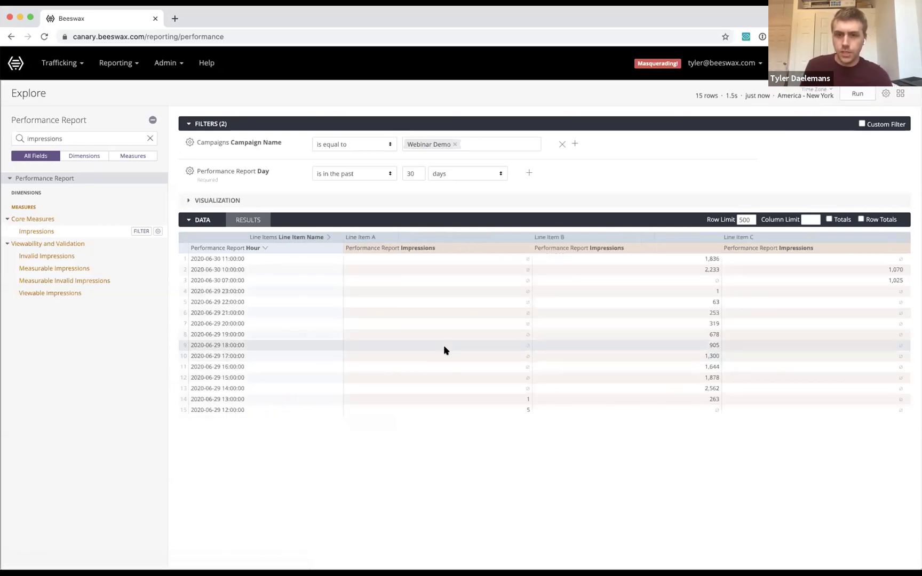
left_click(265, 248)
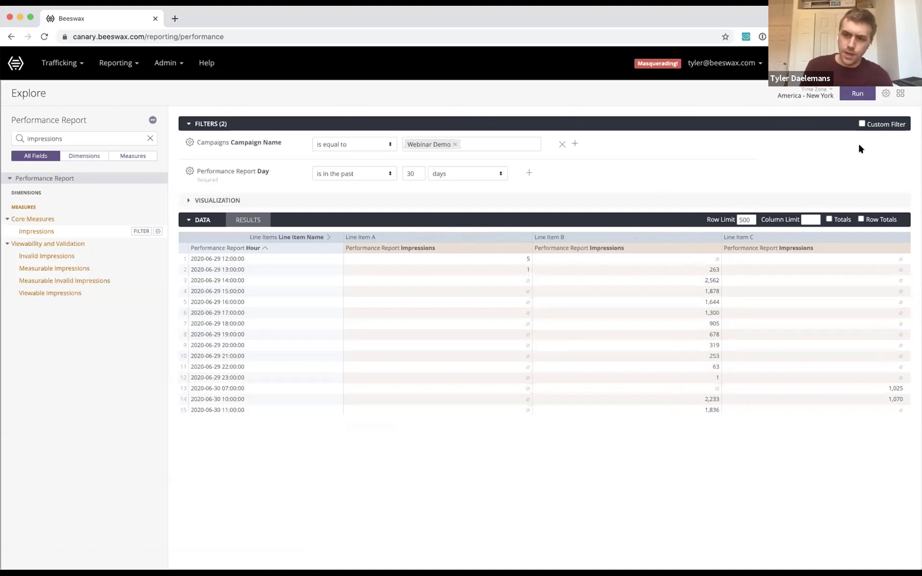
Step: Turn on Totals and show the line chart visualization together with the data table
left_click(828, 219)
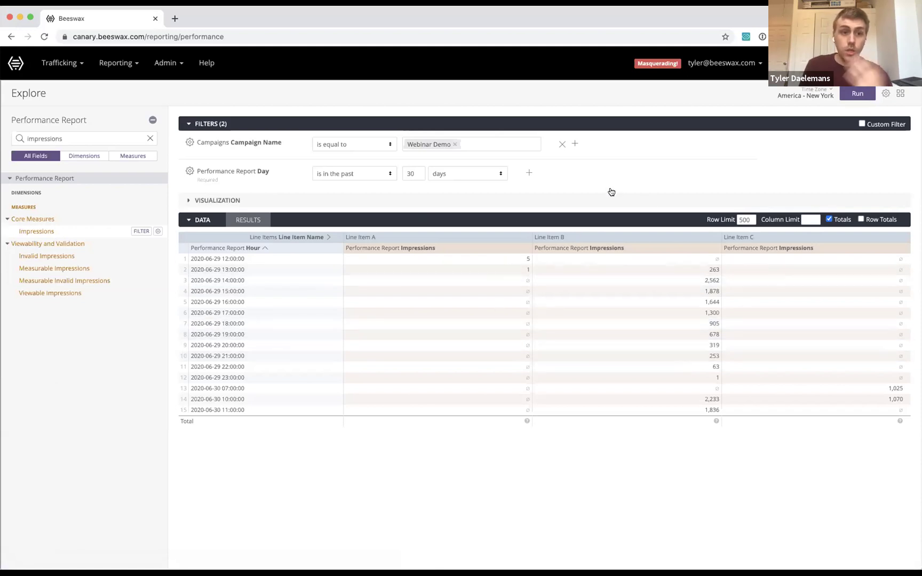
left_click(203, 219)
left_click(259, 201)
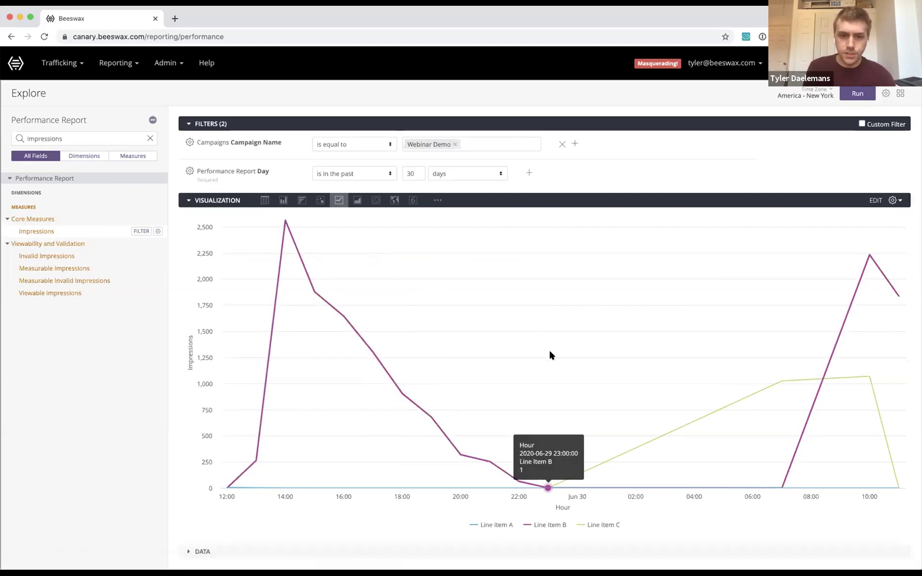
left_click(202, 551)
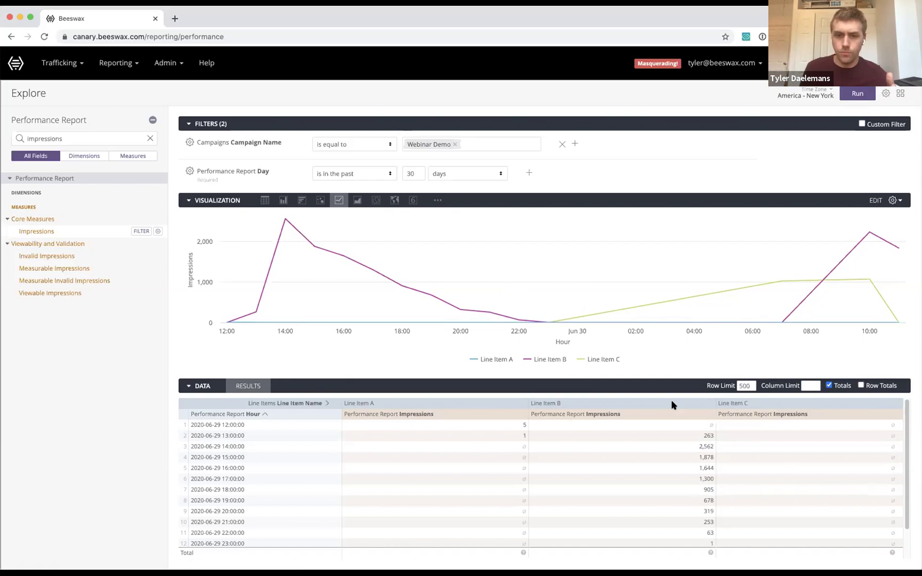
left_click(335, 414)
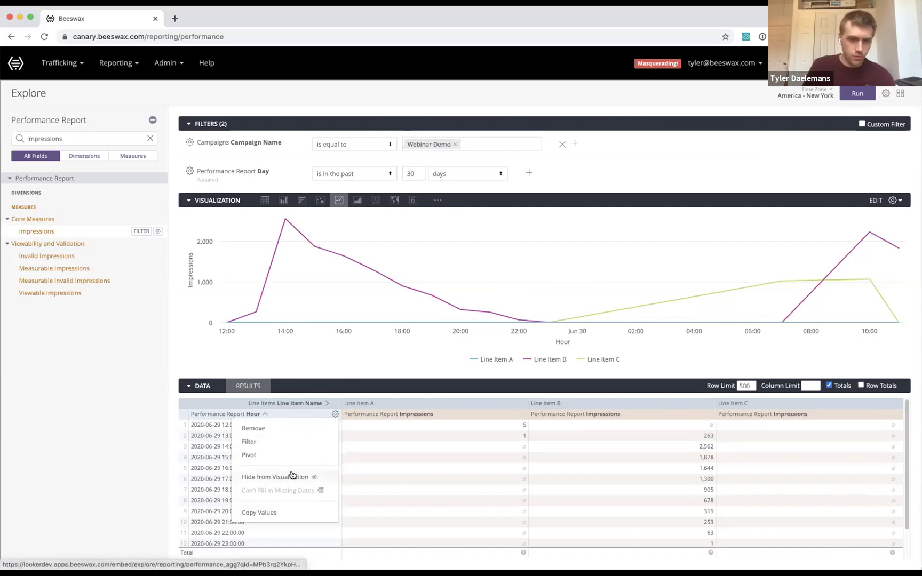
left_click(410, 473)
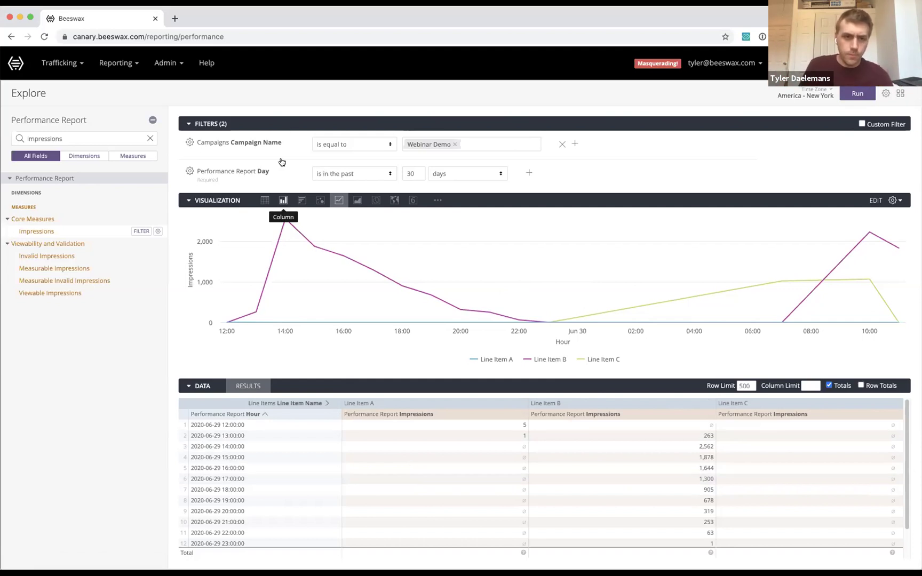
Step: Try the column, scatterplot and area chart types and switch back to the line chart
left_click(282, 203)
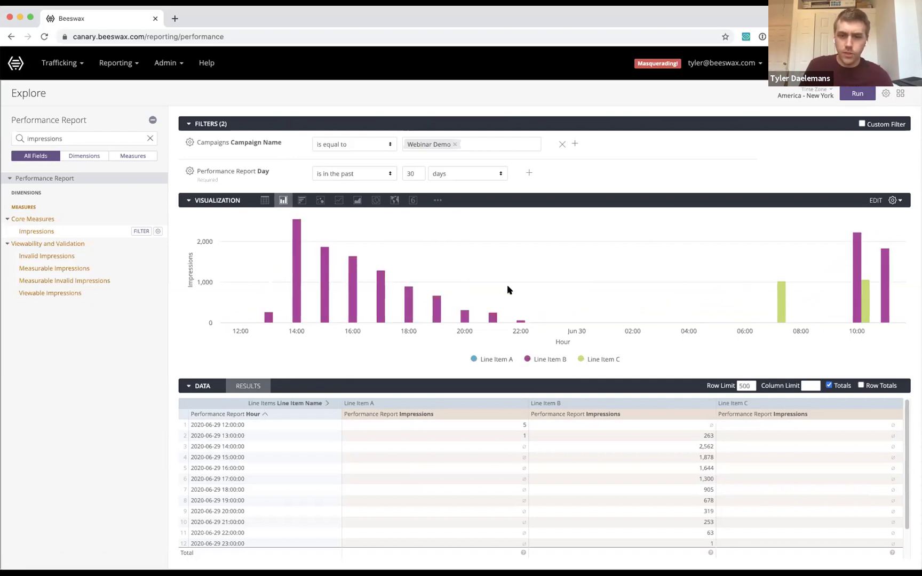
left_click(320, 200)
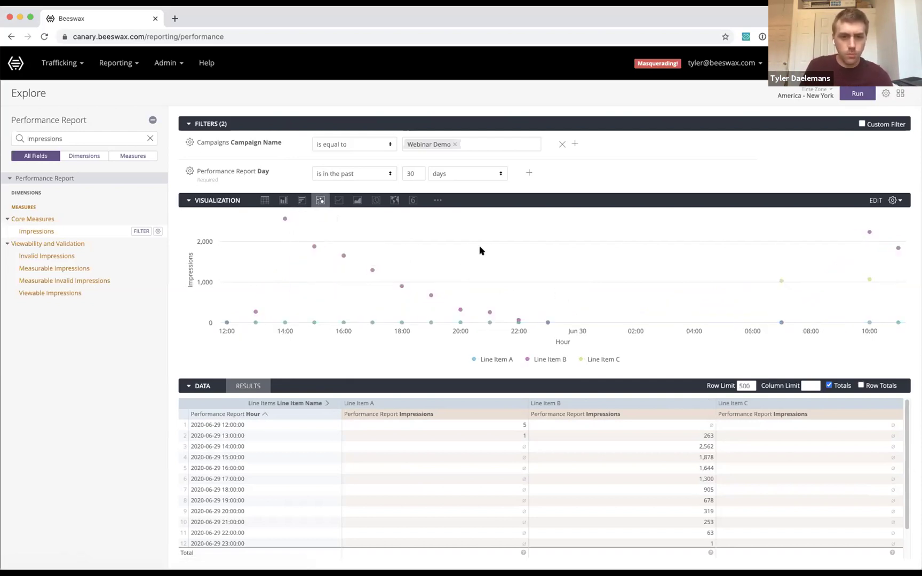
left_click(357, 201)
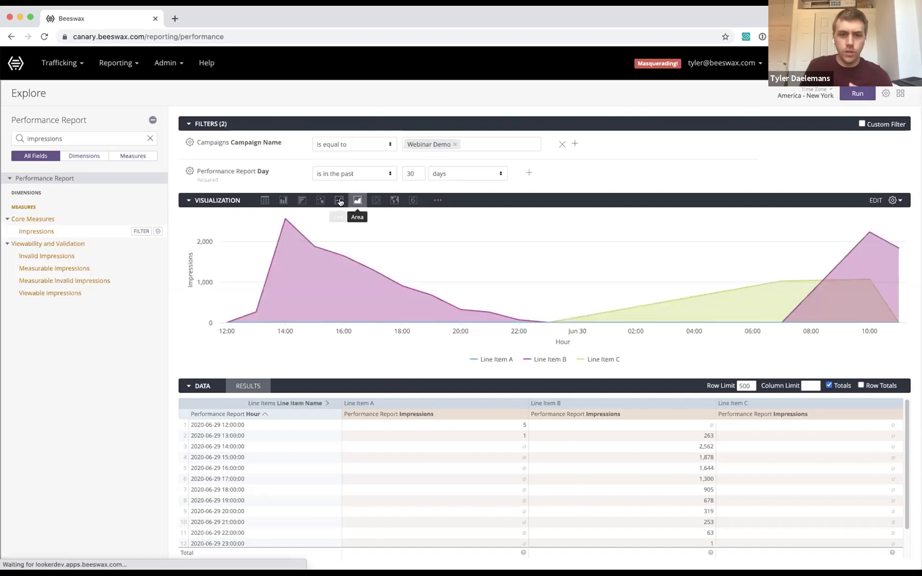
left_click(339, 201)
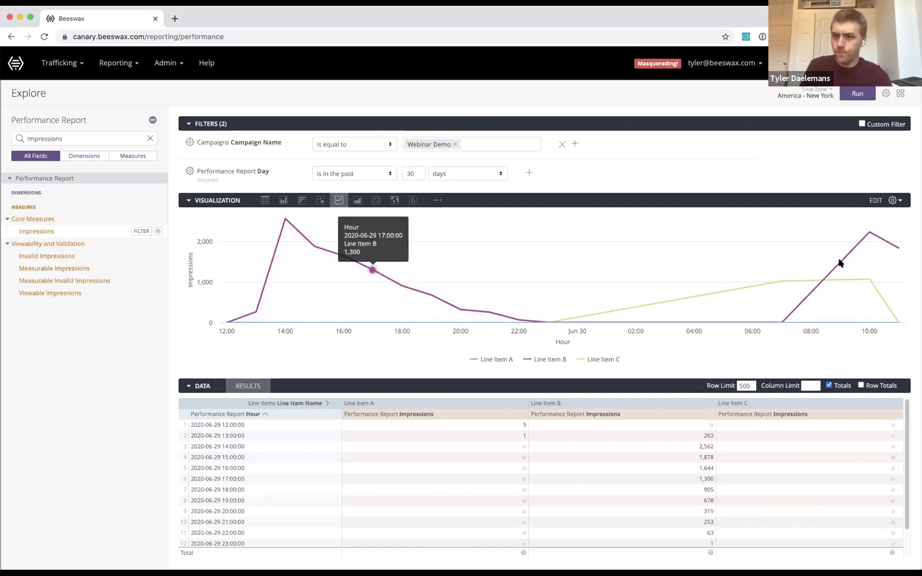
Step: Try the Swap X and Y option in the line chart's plot settings and turn it off again
left_click(881, 202)
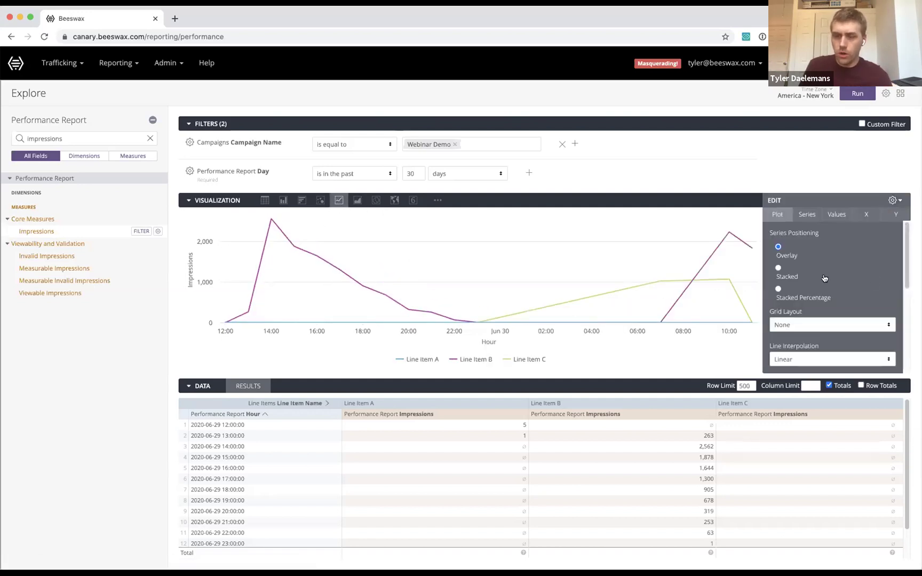
scroll(834, 288, "down", 5)
scroll(822, 273, "up", 5)
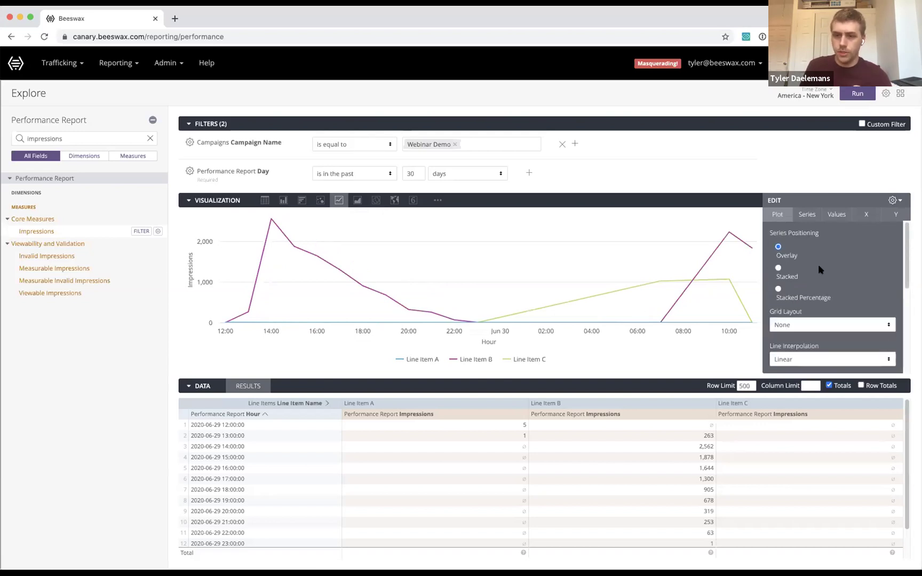
scroll(819, 269, "down", 3)
left_click(777, 306)
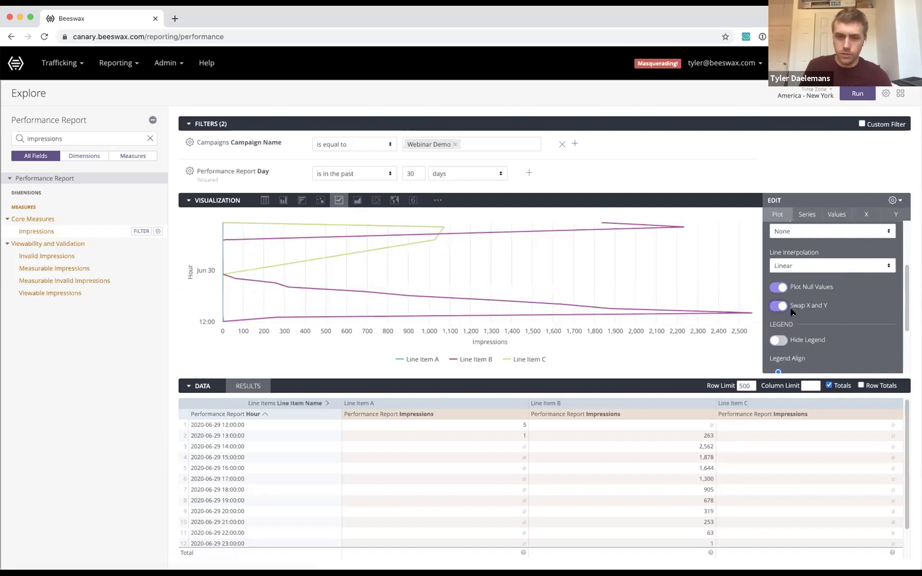
left_click(783, 308)
Step: Review the chart's Y axis settings, check Line Item A's hourly data points, and close the chart settings
left_click(891, 216)
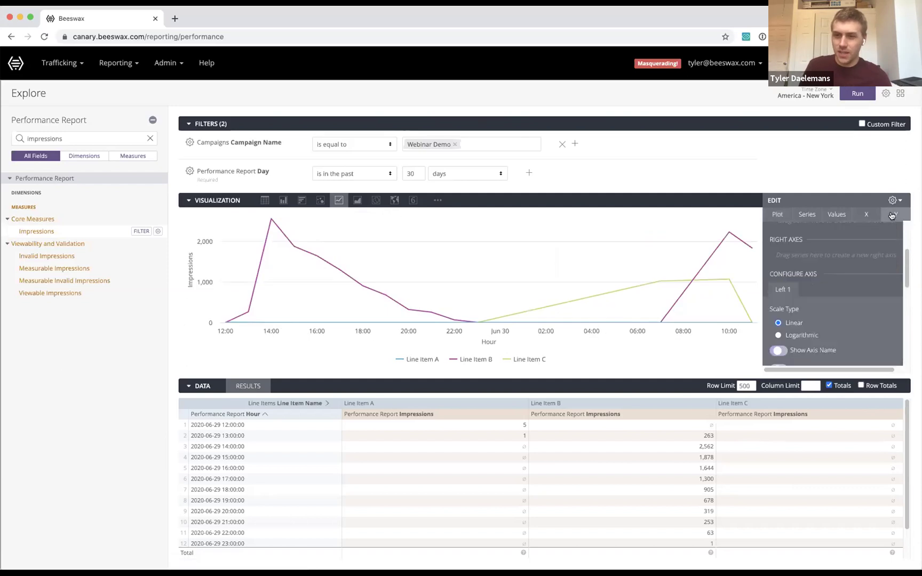
scroll(823, 293, "up", 3)
scroll(822, 309, "down", 1)
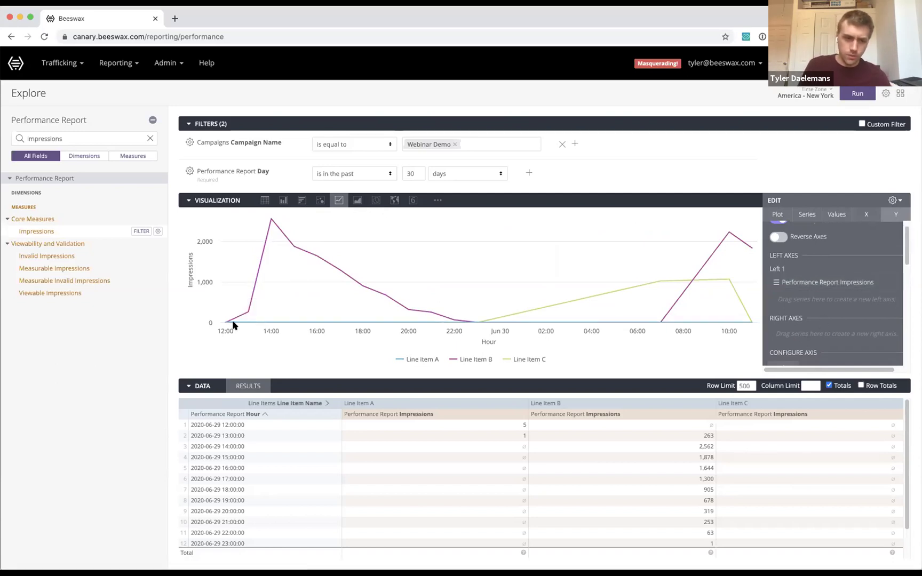
mouse_move(222, 319)
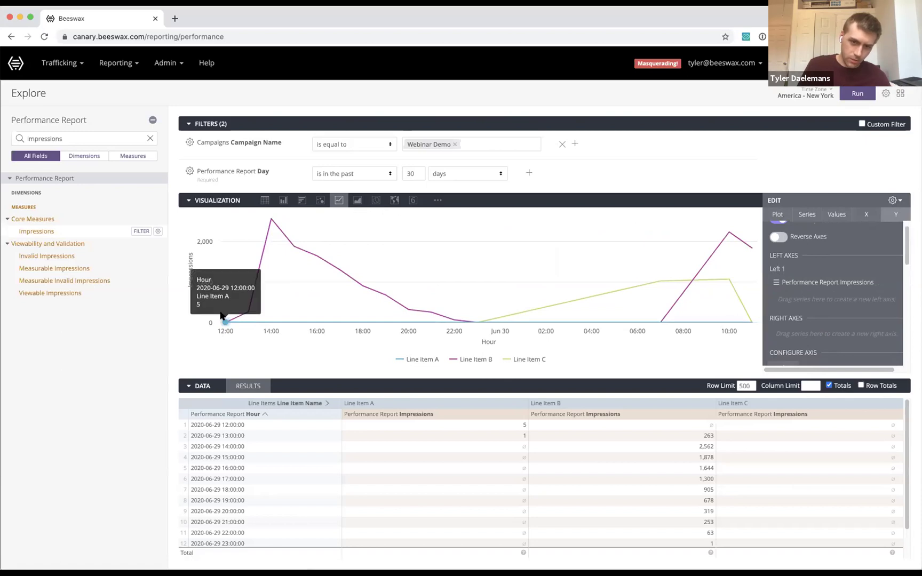
mouse_move(735, 319)
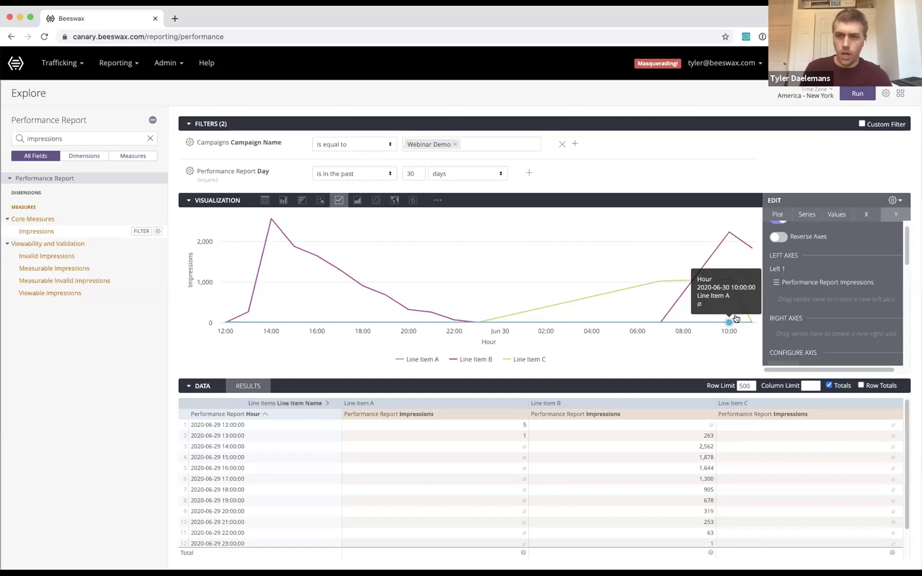
left_click(891, 199)
Step: Try a download setup with CSV format and All Results, and close it without downloading
left_click(885, 94)
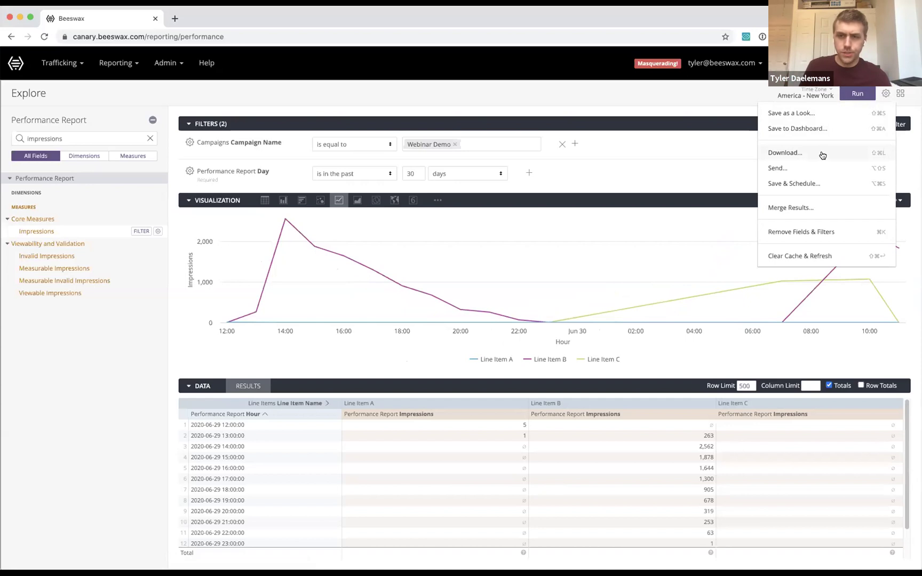
left_click(823, 157)
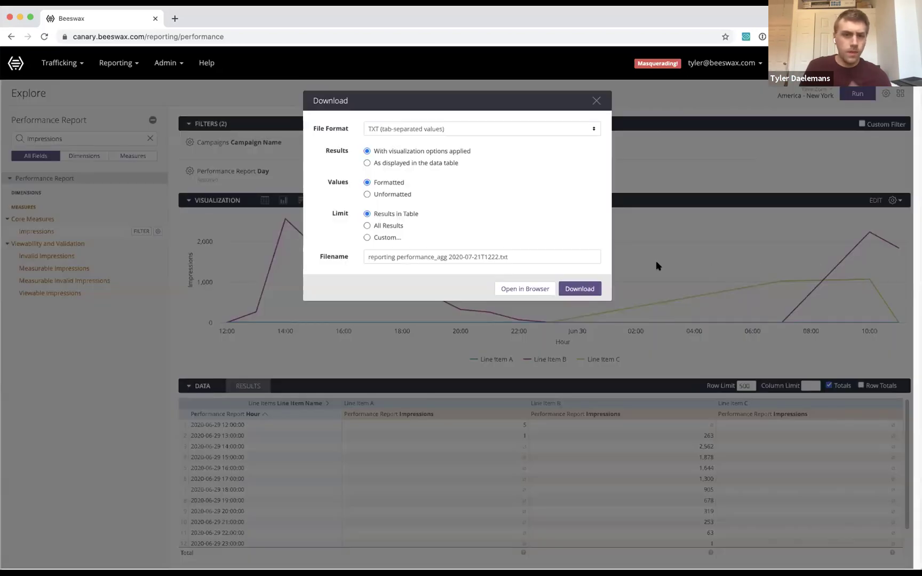
left_click(548, 128)
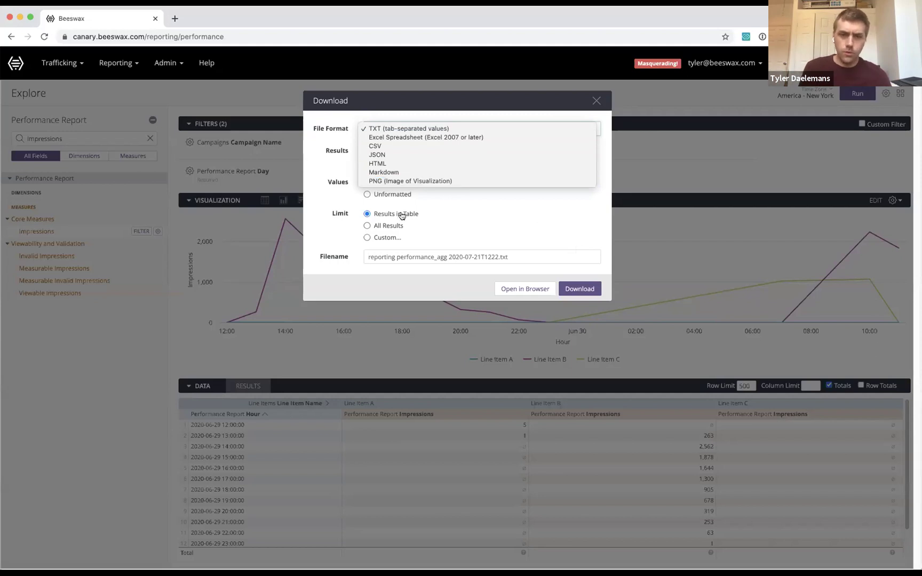
left_click(390, 148)
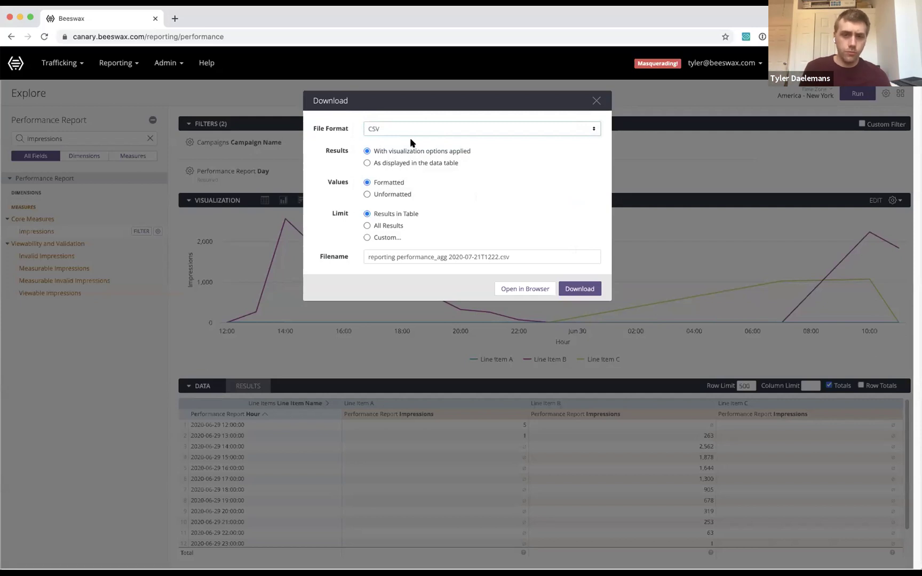
left_click(393, 226)
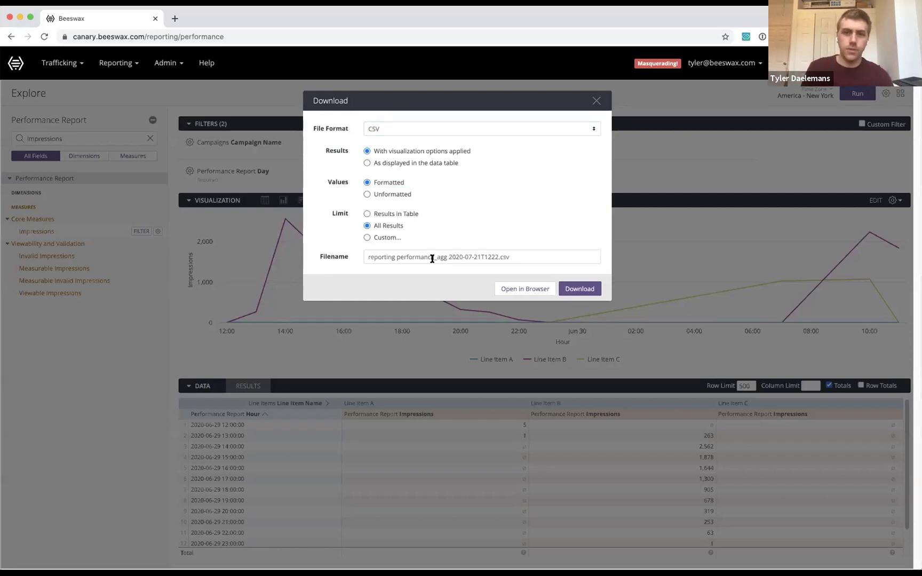
left_click(597, 101)
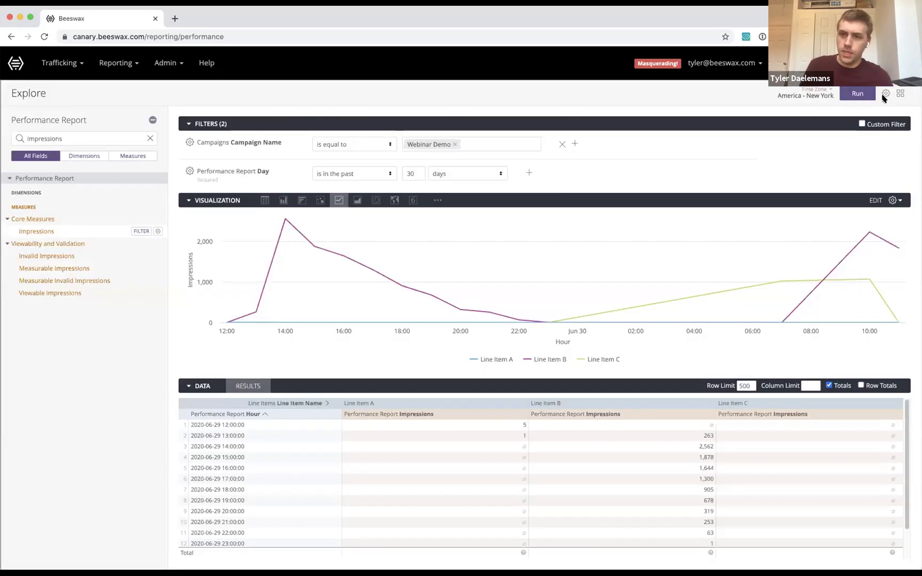
Step: Open the Save Look setup, check its Group and Personal folders, and close it without saving
left_click(885, 94)
left_click(816, 119)
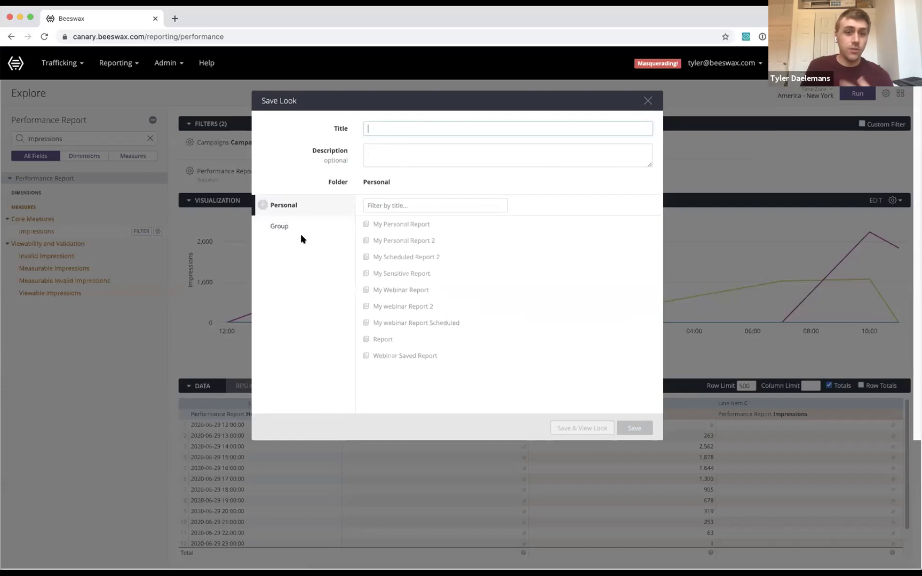
left_click(288, 225)
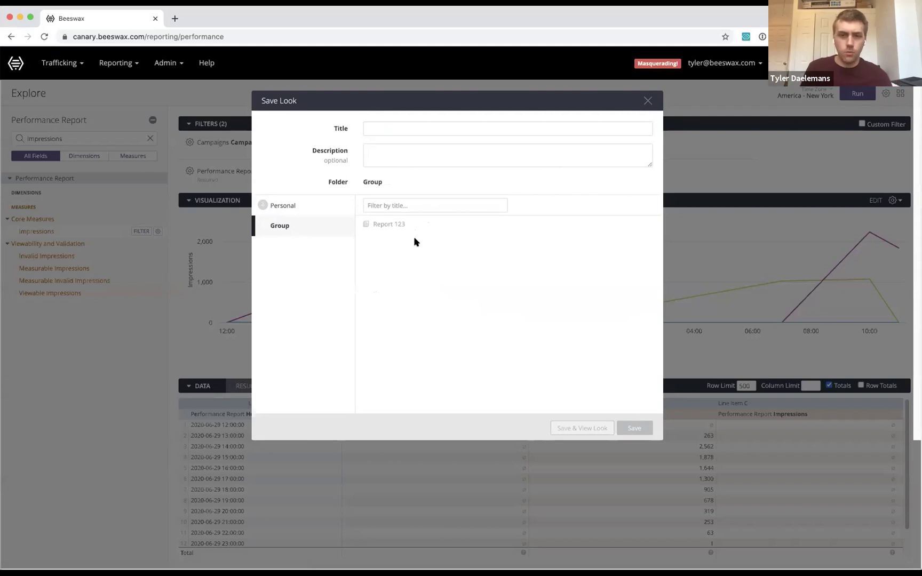
left_click(298, 203)
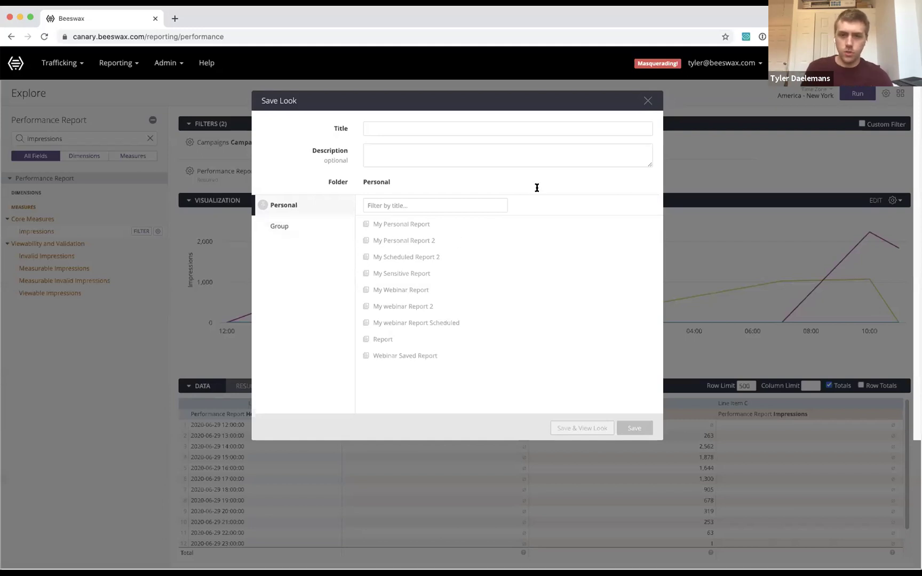
left_click(648, 99)
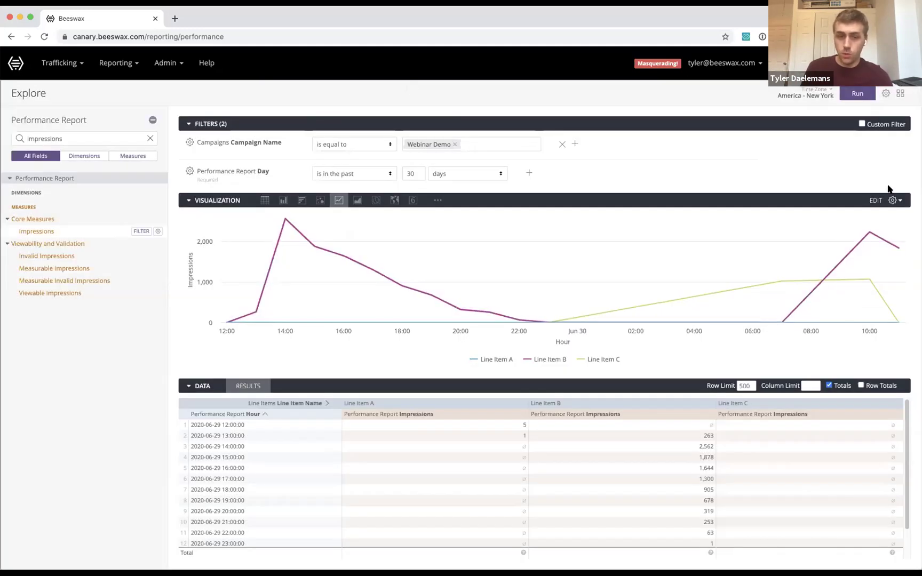
Step: Open the Webinar Saved Report from the personal Looks, explore from it, and review its Performance Report fields
left_click(899, 96)
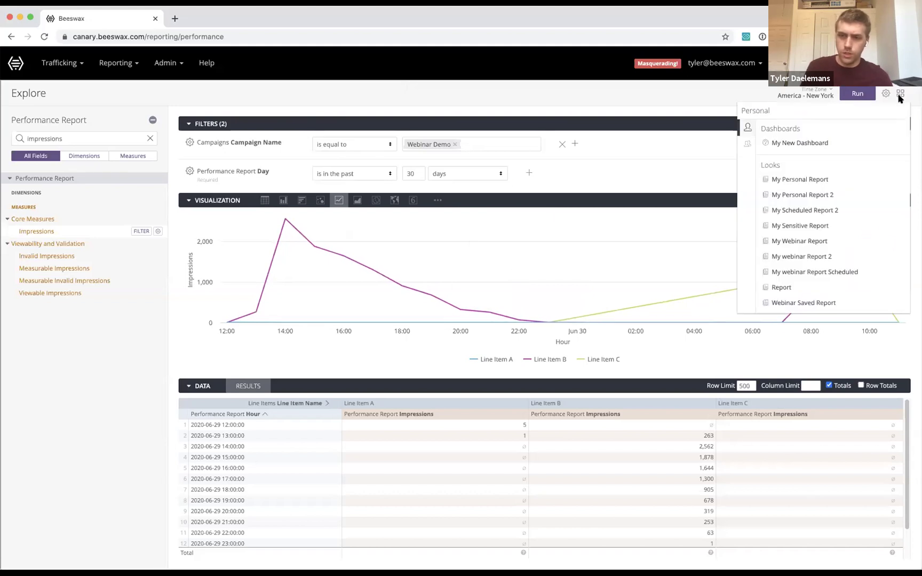
left_click(785, 302)
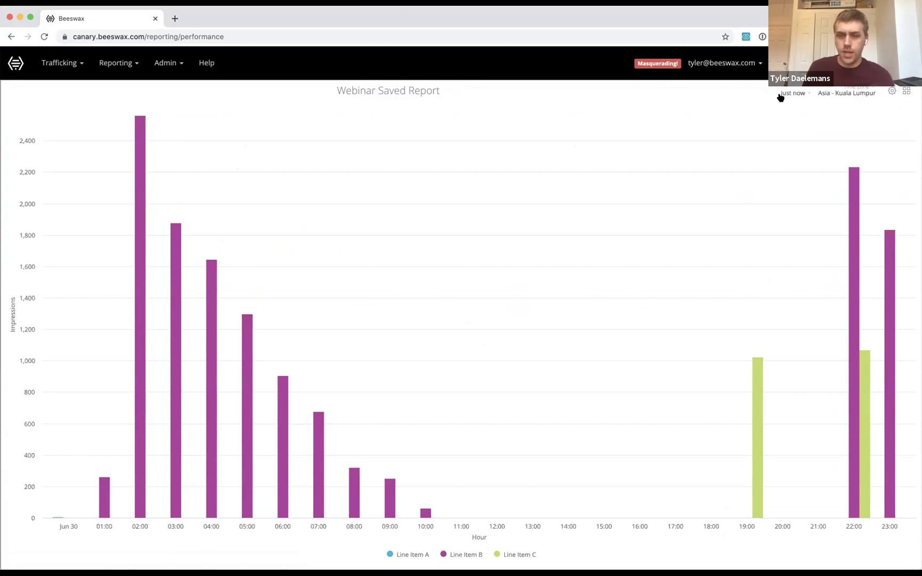
left_click(892, 92)
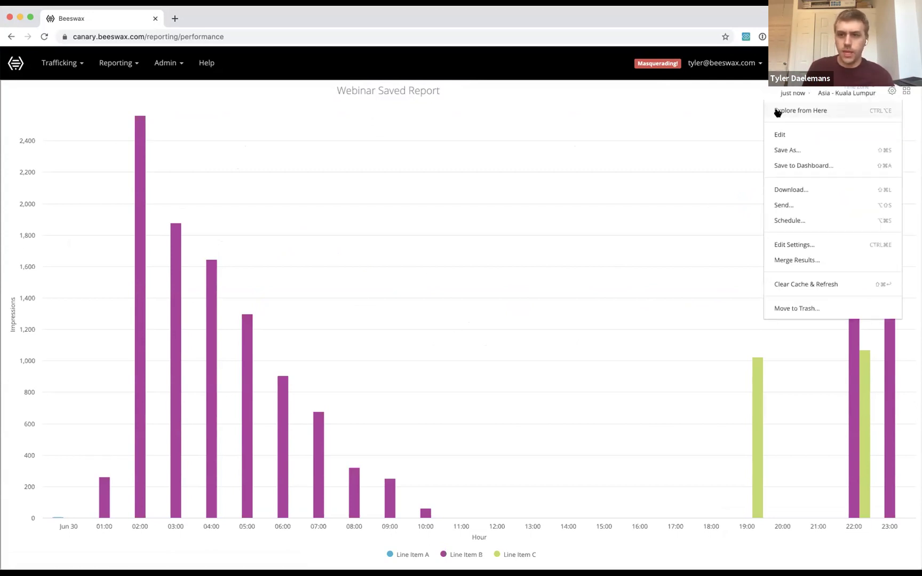
left_click(813, 111)
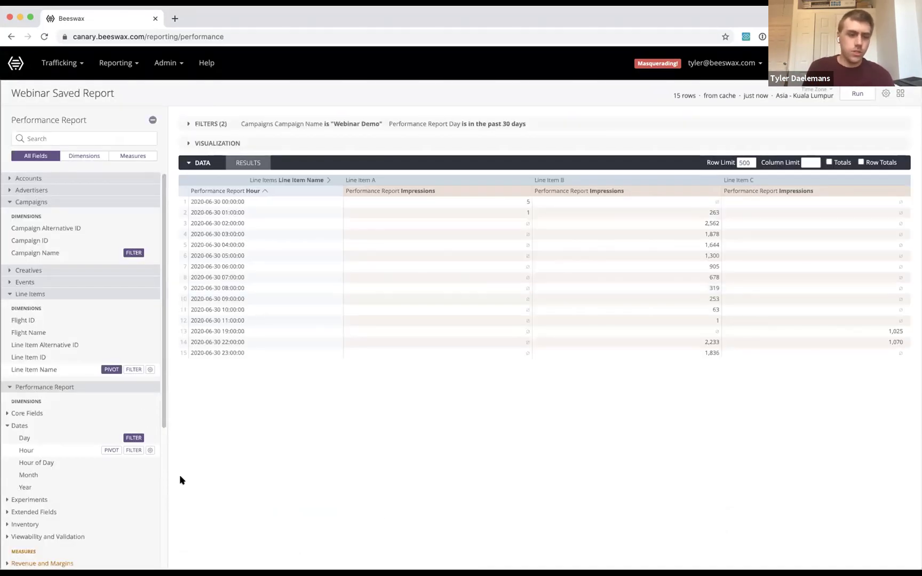
scroll(57, 528, "down", 5)
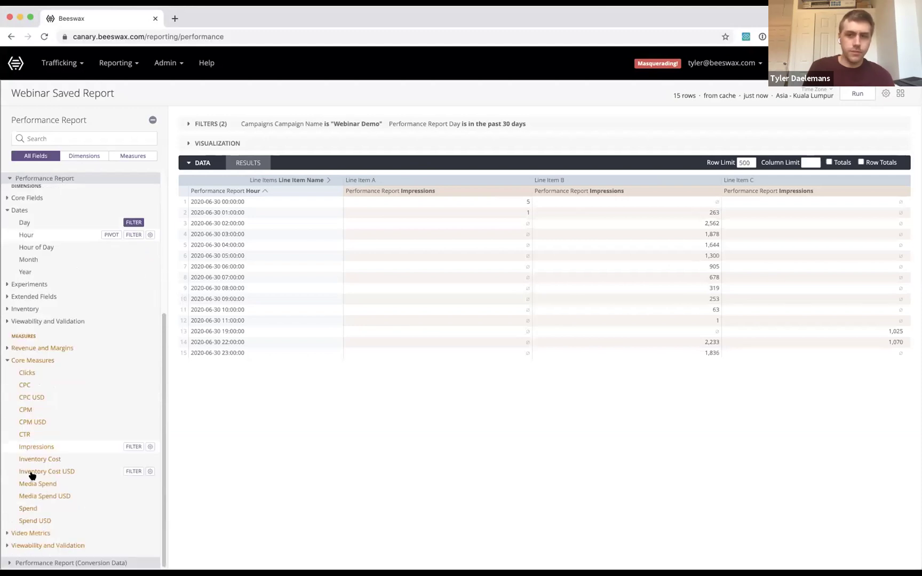
Step: Reopen the Webinar Saved Report and open its Scheduled 123 schedule to check the recipients field and custom message
left_click(896, 95)
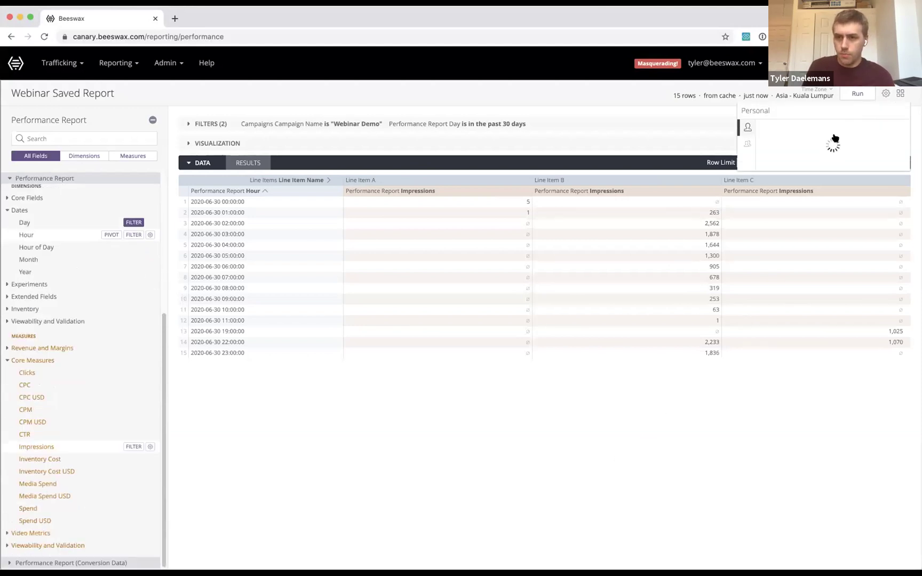
left_click(806, 307)
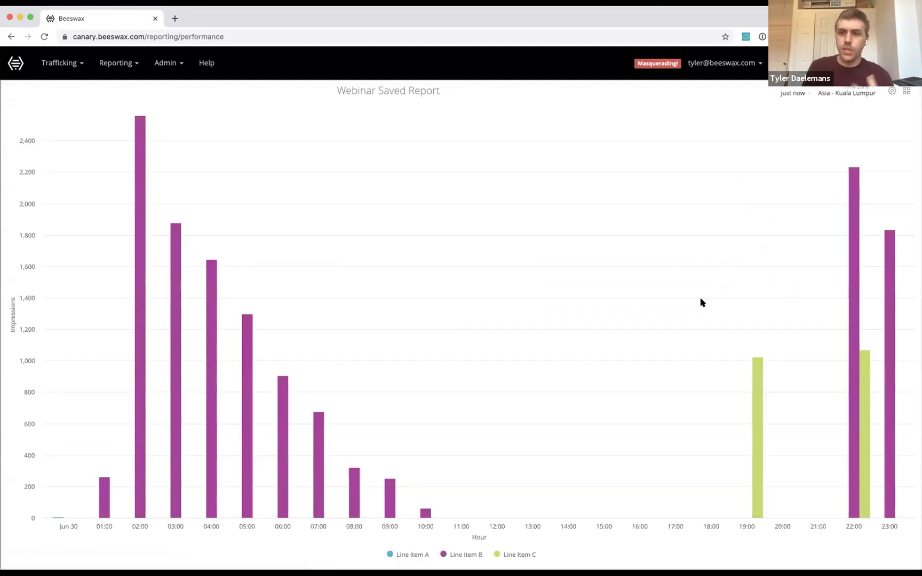
left_click(892, 92)
left_click(791, 220)
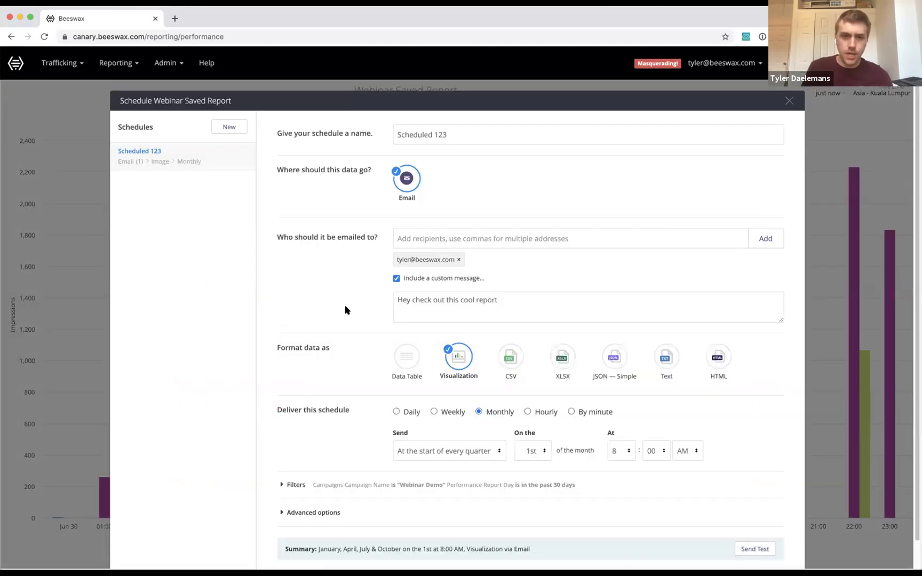
left_click(538, 240)
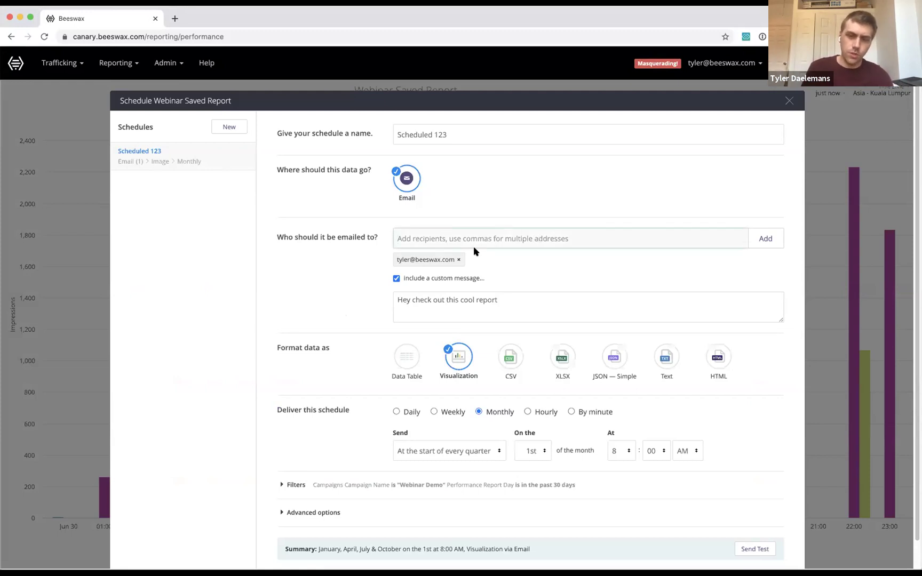
triple_click(545, 310)
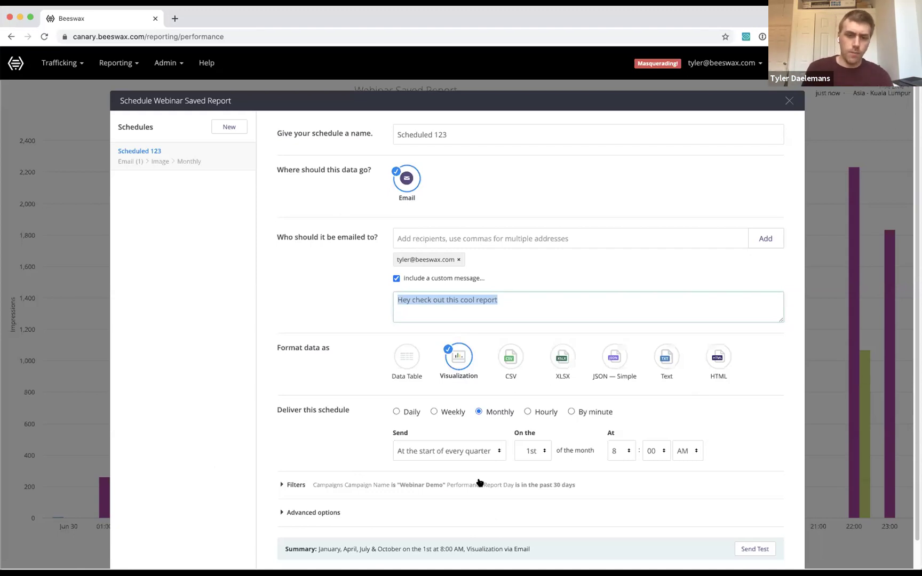
Step: Try a daily delivery for Scheduled 123, with the send time set to 5:25 AM
left_click(405, 412)
left_click(535, 450)
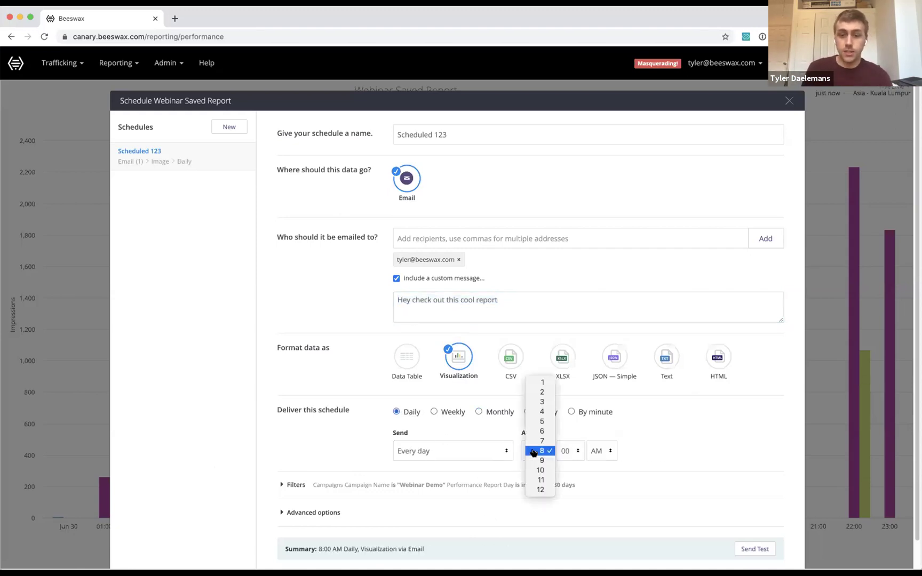
left_click(535, 422)
left_click(567, 454)
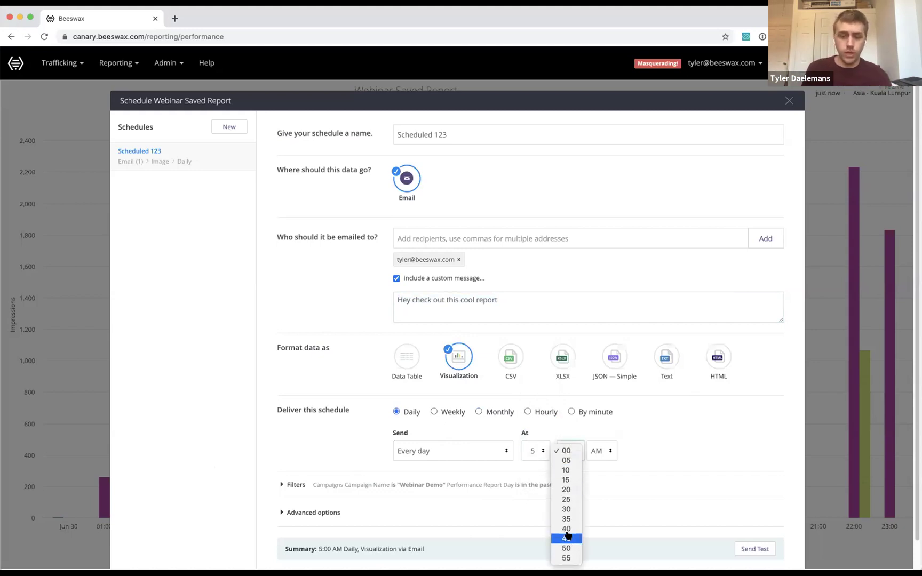
left_click(567, 500)
Step: Try sending on specific days of the week, deselecting Monday, Wednesday and Friday to keep only Tuesday and Thursday
left_click(450, 456)
left_click(448, 461)
left_click(455, 457)
left_click(451, 463)
left_click(424, 486)
left_click(464, 487)
left_click(505, 487)
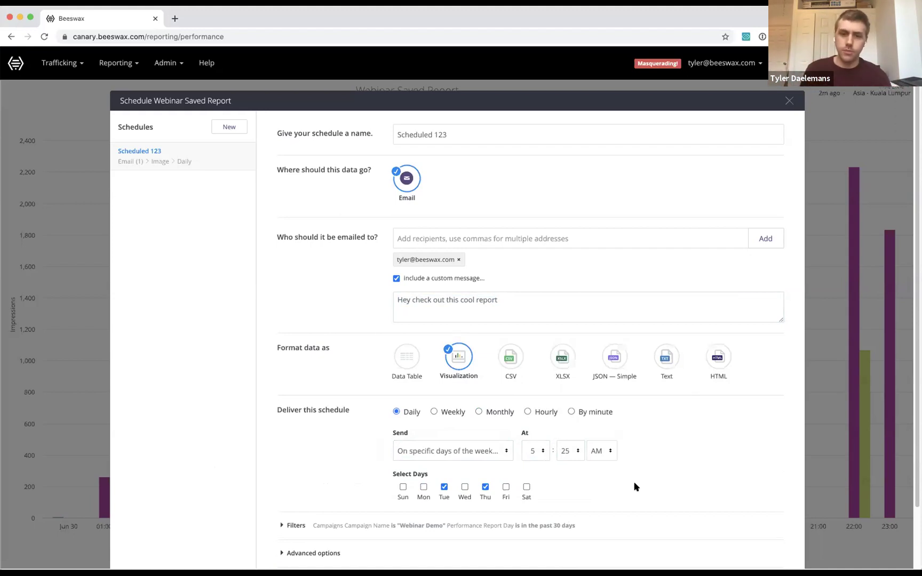
Step: Try weekly and monthly delivery, set the quarterly send to the 8th of the month, and close the schedule without saving
left_click(462, 416)
left_click(500, 411)
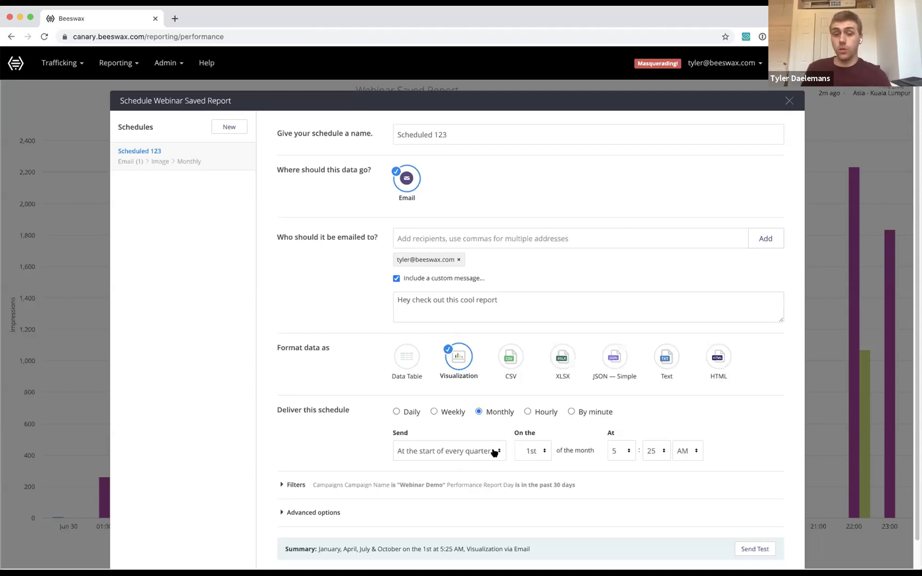
left_click(520, 451)
left_click(539, 500)
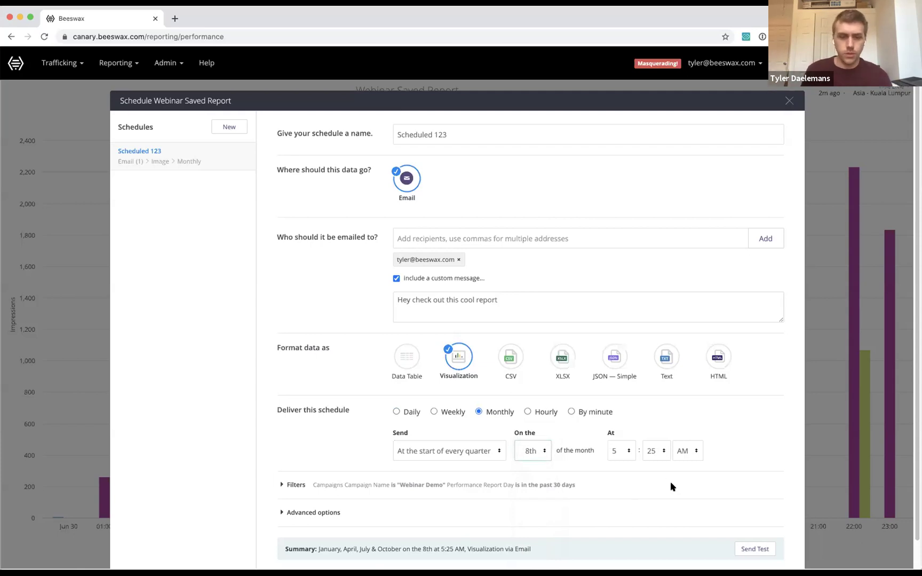
scroll(459, 469, "down", 1)
scroll(447, 491, "up", 1)
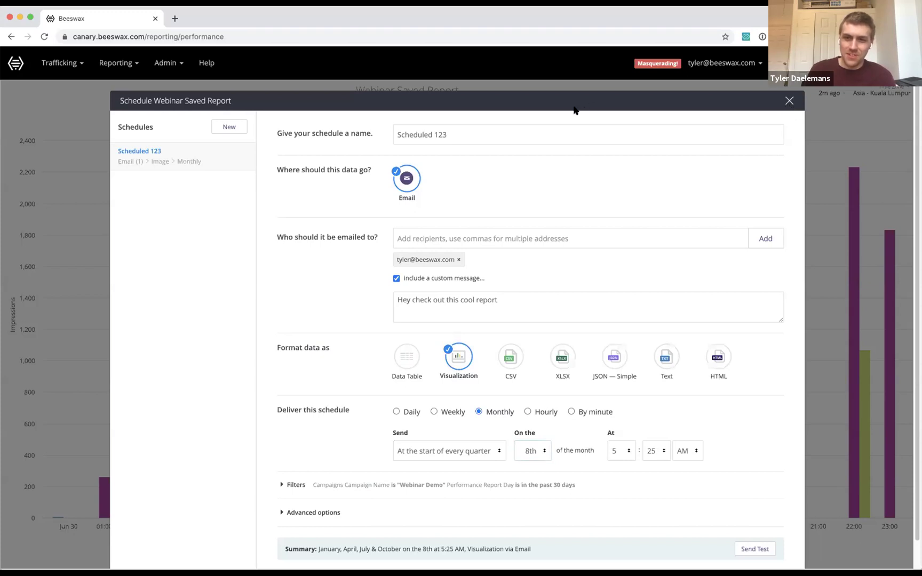
left_click(789, 101)
Step: Explore from the Webinar Saved Report, expand its filters, and look through the available report types
left_click(891, 92)
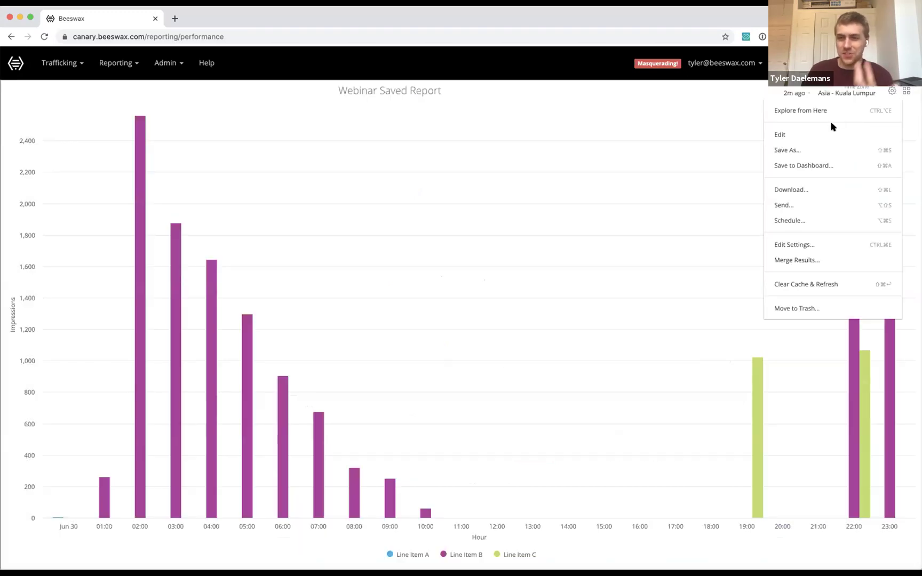
left_click(809, 111)
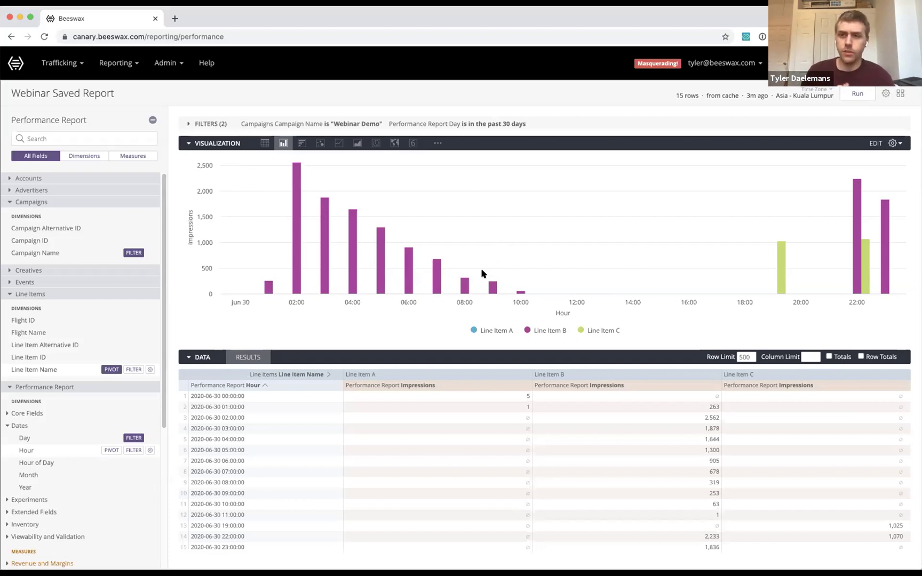
left_click(116, 63)
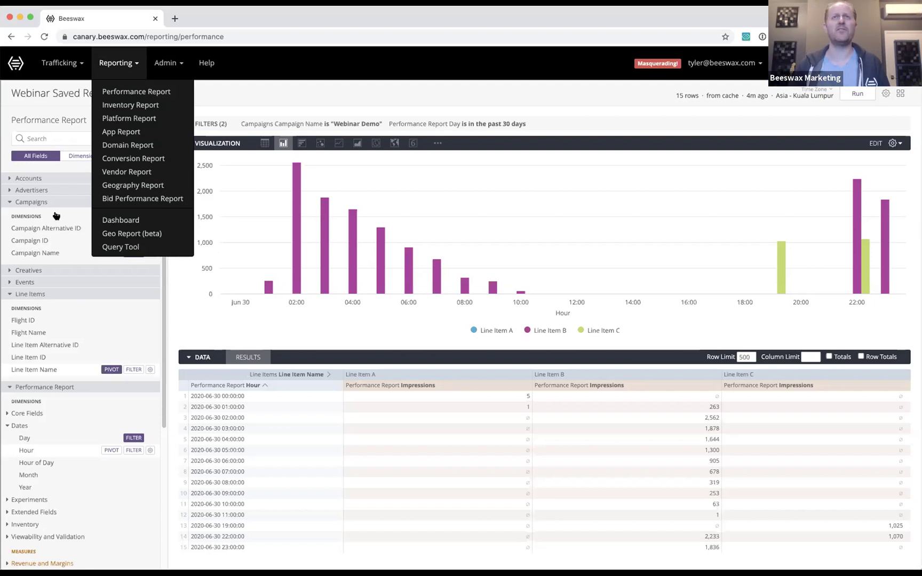
left_click(712, 127)
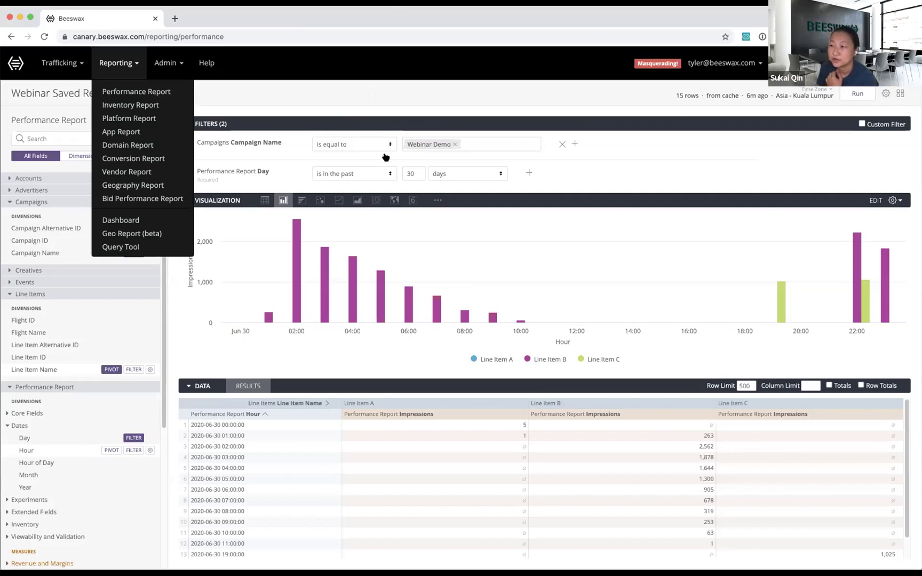
left_click(133, 64)
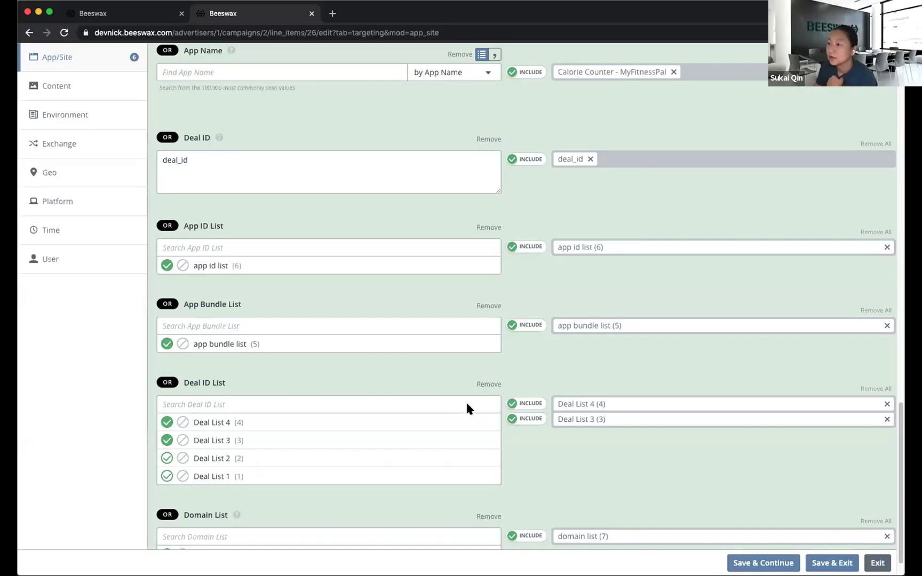
Step: Remove the Deal ID List and Deal ID fields from the test line item's App/Site OR targeting
scroll(465, 405, "up", 4)
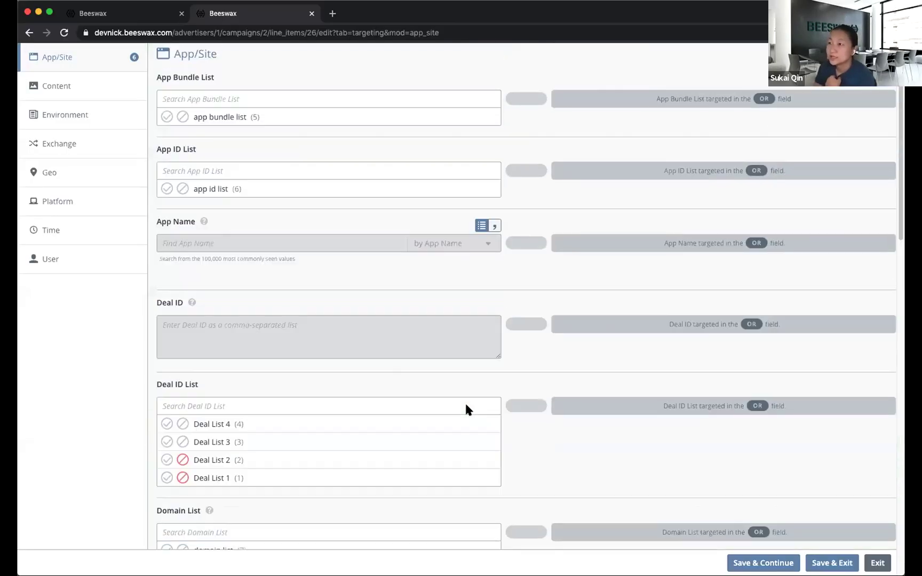
scroll(465, 402, "up", 2)
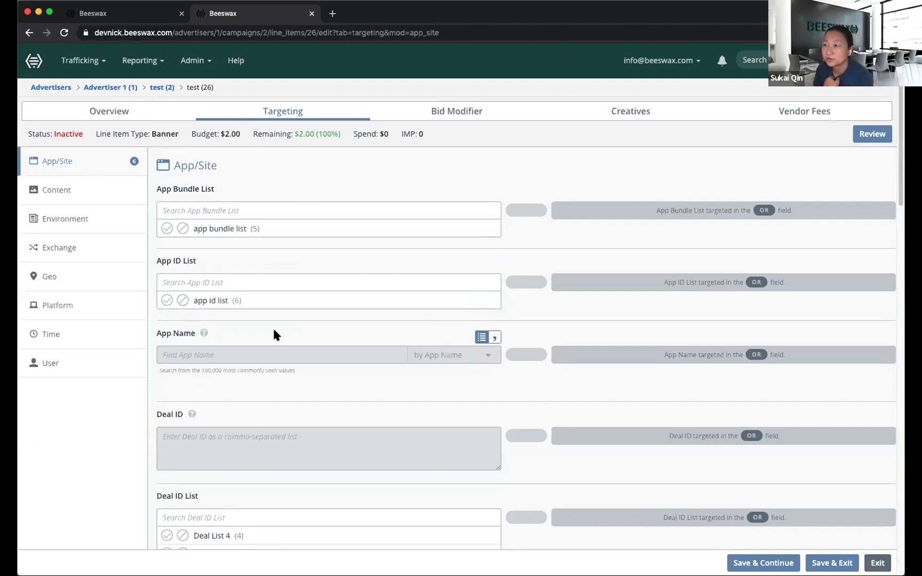
scroll(309, 486, "down", 2)
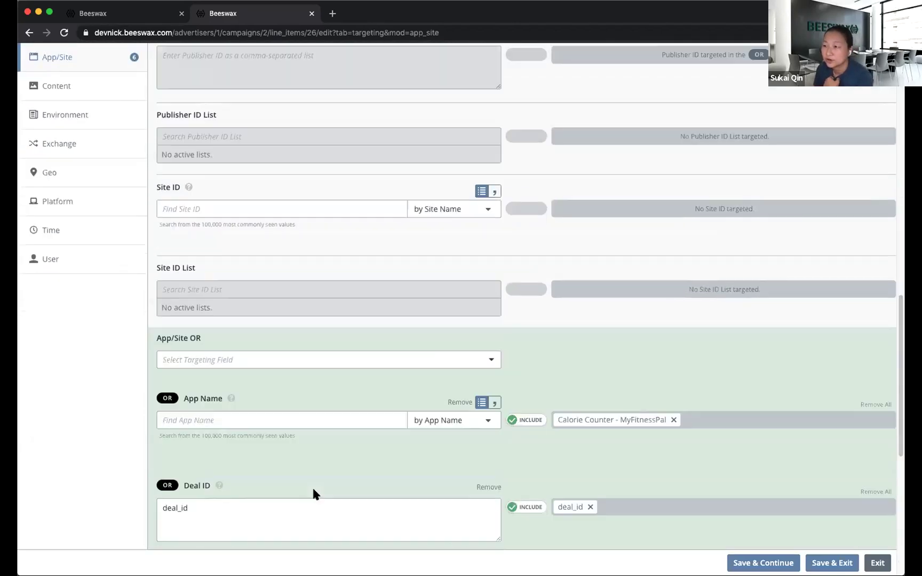
scroll(315, 481, "down", 7)
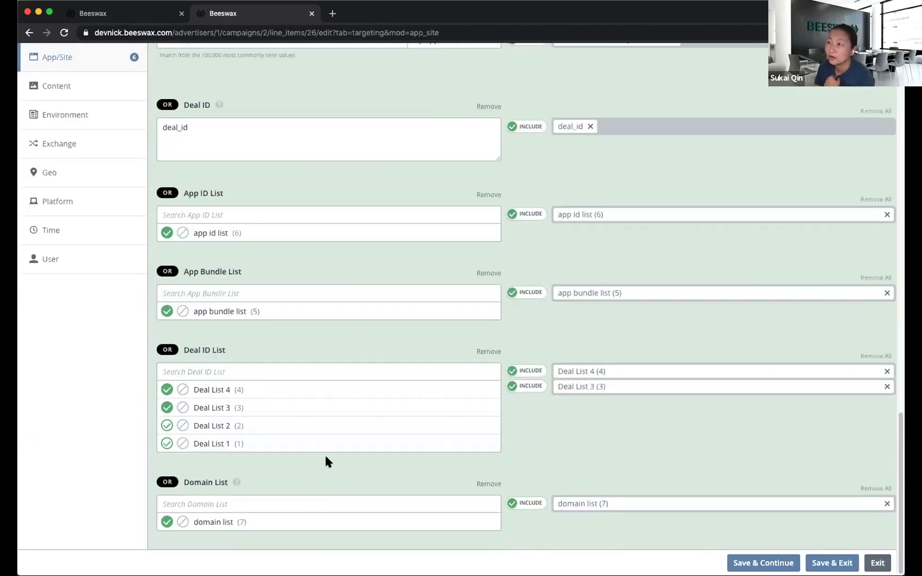
scroll(324, 453, "up", 5)
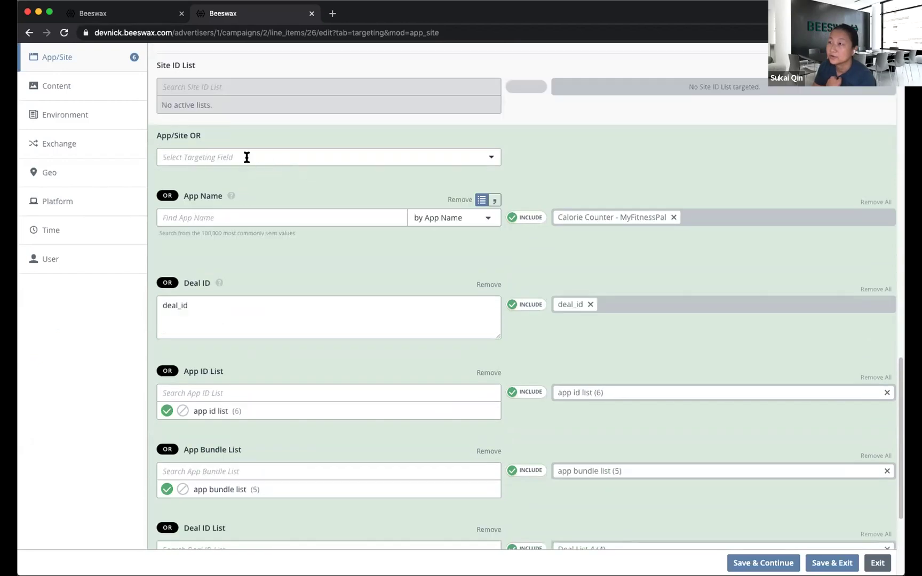
left_click(245, 157)
scroll(238, 237, "down", 3)
scroll(237, 233, "up", 3)
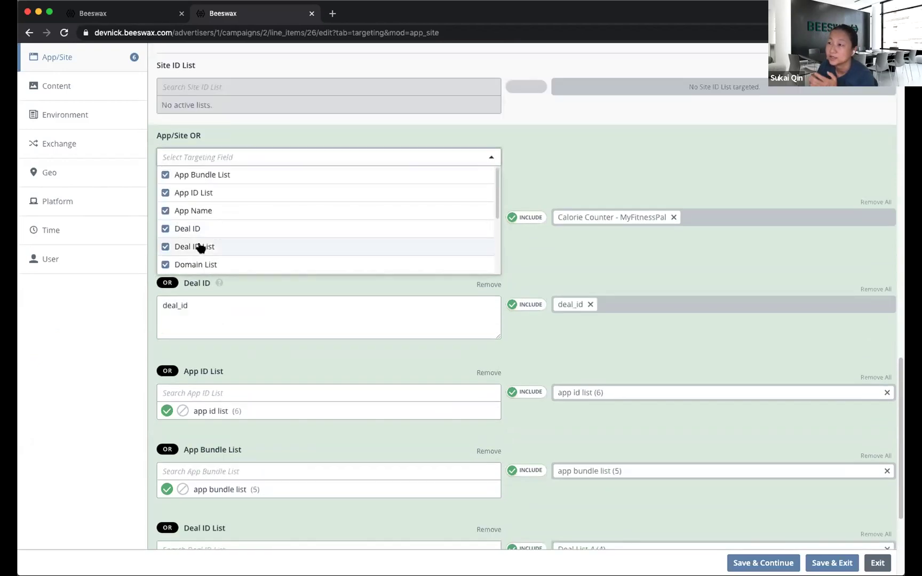
left_click(193, 247)
left_click(186, 231)
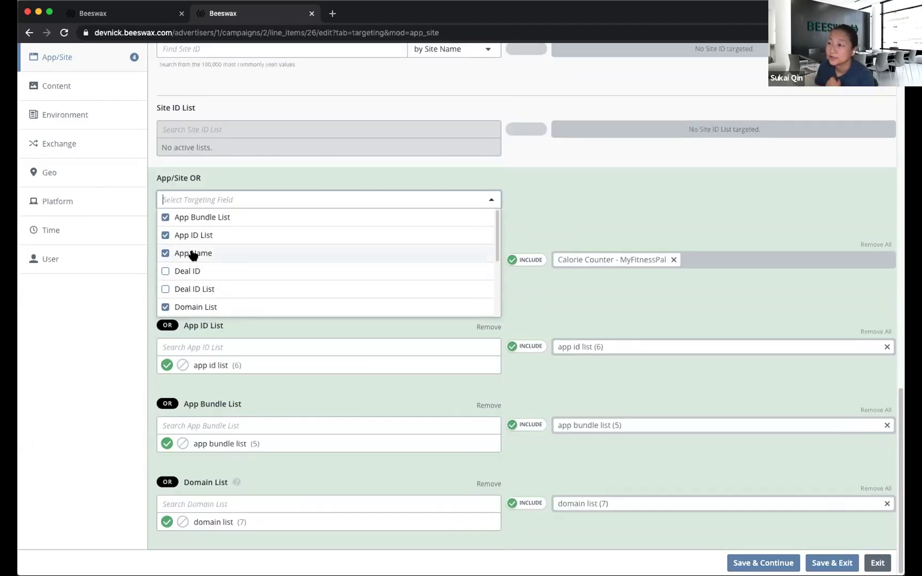
left_click(594, 199)
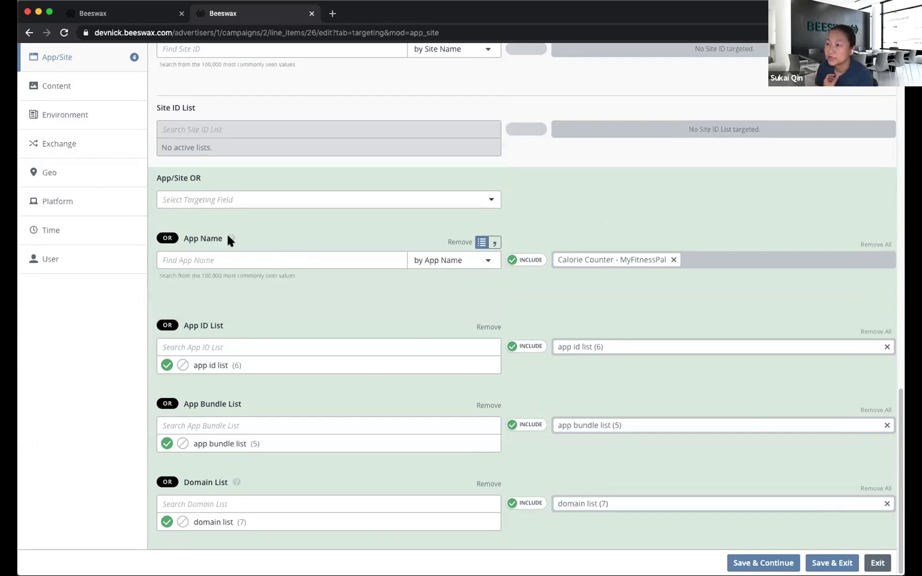
Step: Check the App Name, App ID List, App Bundle List and Domain List fields in the App/Site OR section
left_click_drag(182, 235, 258, 241)
left_click_drag(182, 324, 243, 327)
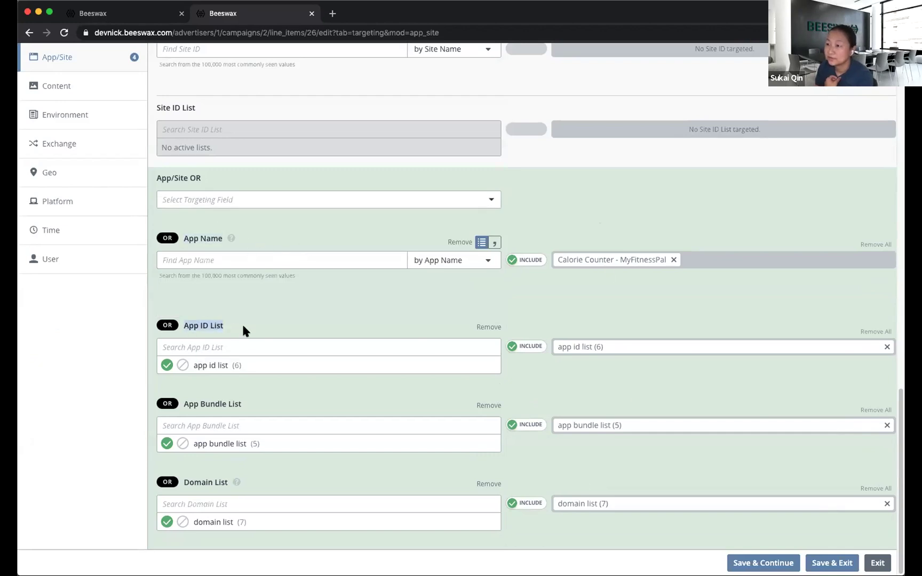
left_click_drag(182, 403, 252, 405)
left_click_drag(183, 481, 237, 485)
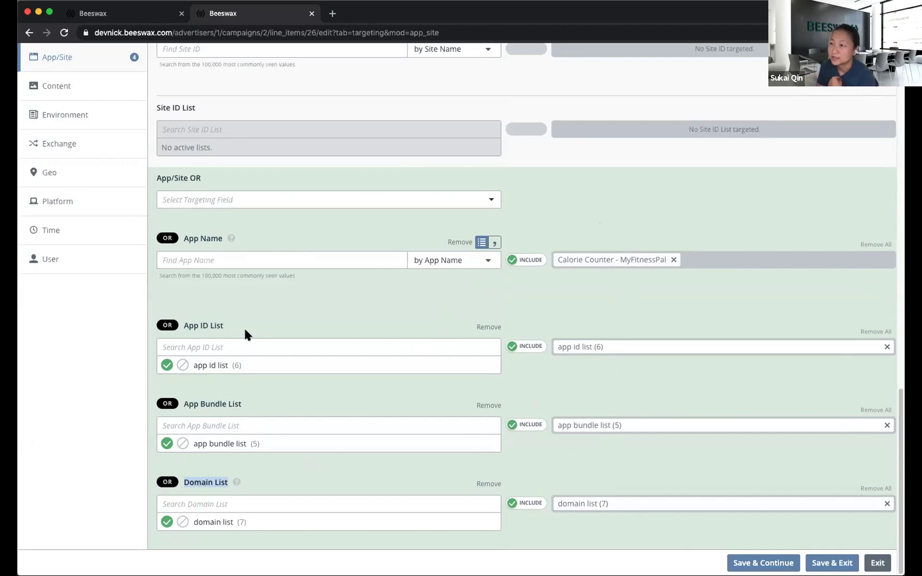
Step: Include Deal List 4 and the placement id list in the line item's App/Site targeting, outside the OR section
scroll(245, 330, "up", 15)
scroll(245, 327, "up", 5)
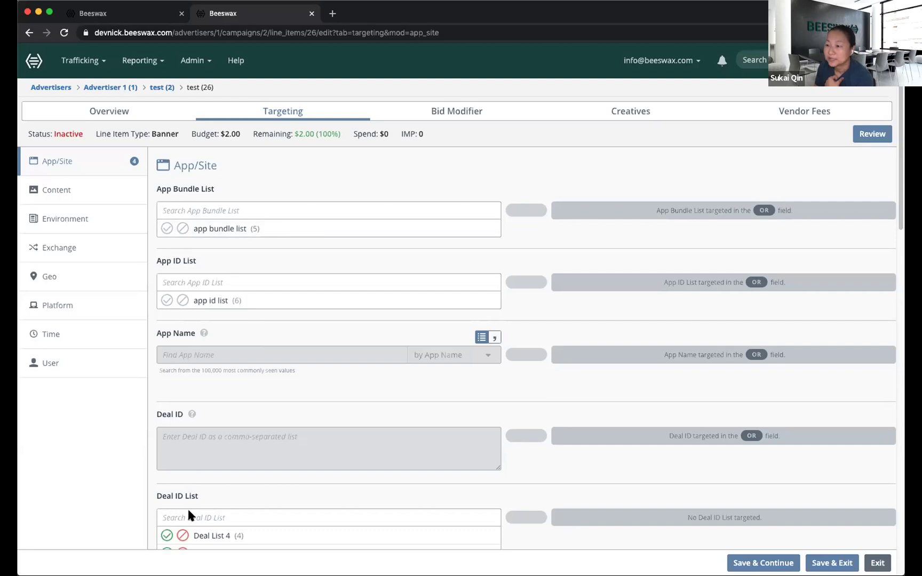
scroll(189, 512, "down", 8)
left_click(167, 113)
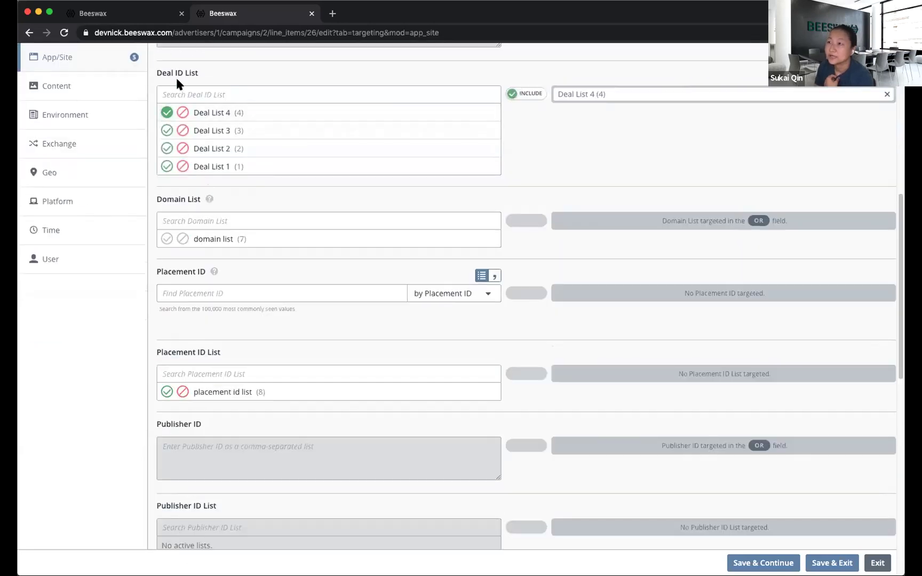
left_click(167, 392)
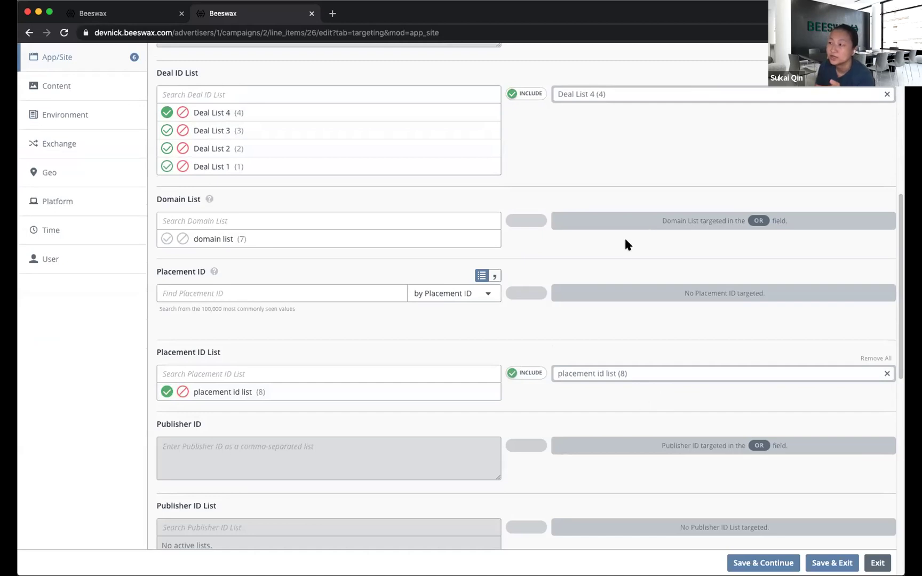
scroll(573, 415, "down", 10)
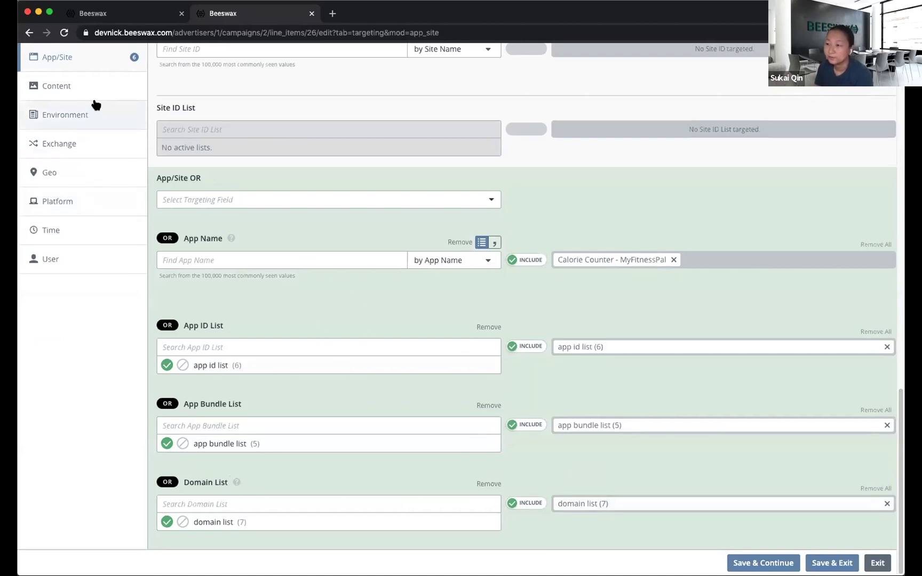
Step: Open the line item's Content targeting and look over its Content Category, Content Rating and Language fields
left_click(106, 89)
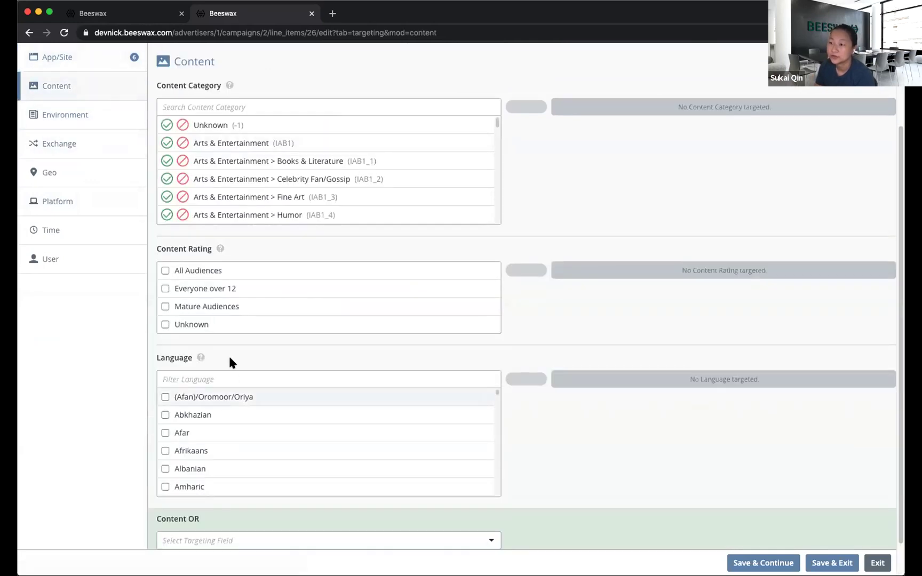
scroll(235, 346, "down", 1)
scroll(239, 333, "up", 3)
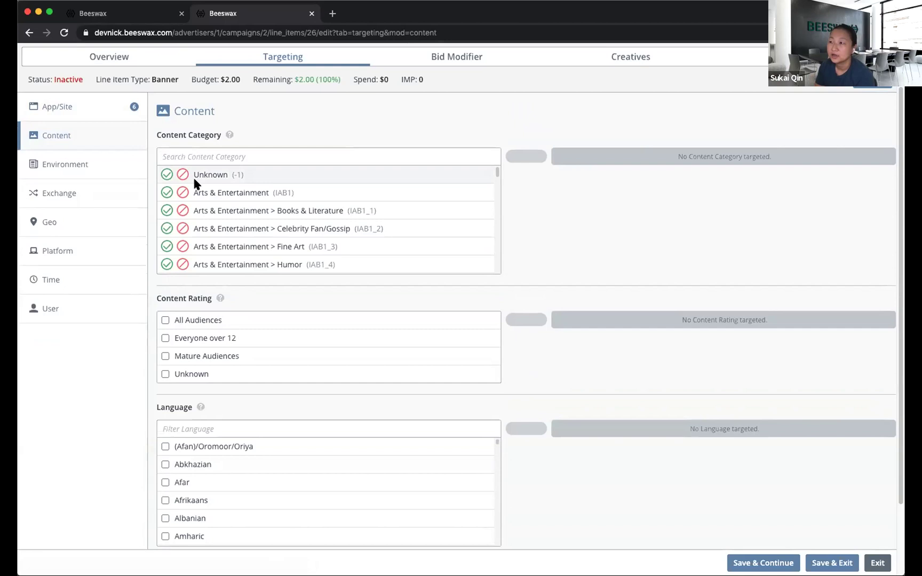
scroll(258, 382, "down", 1)
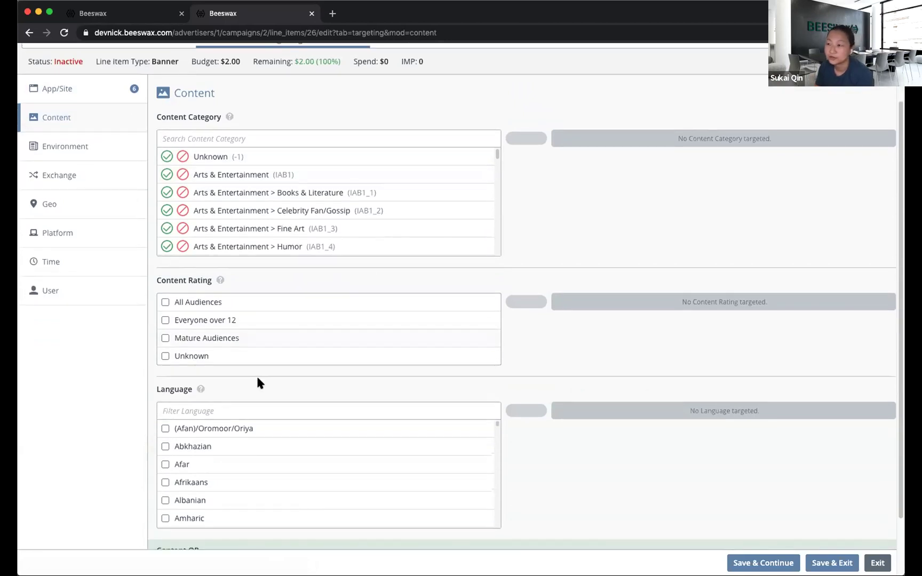